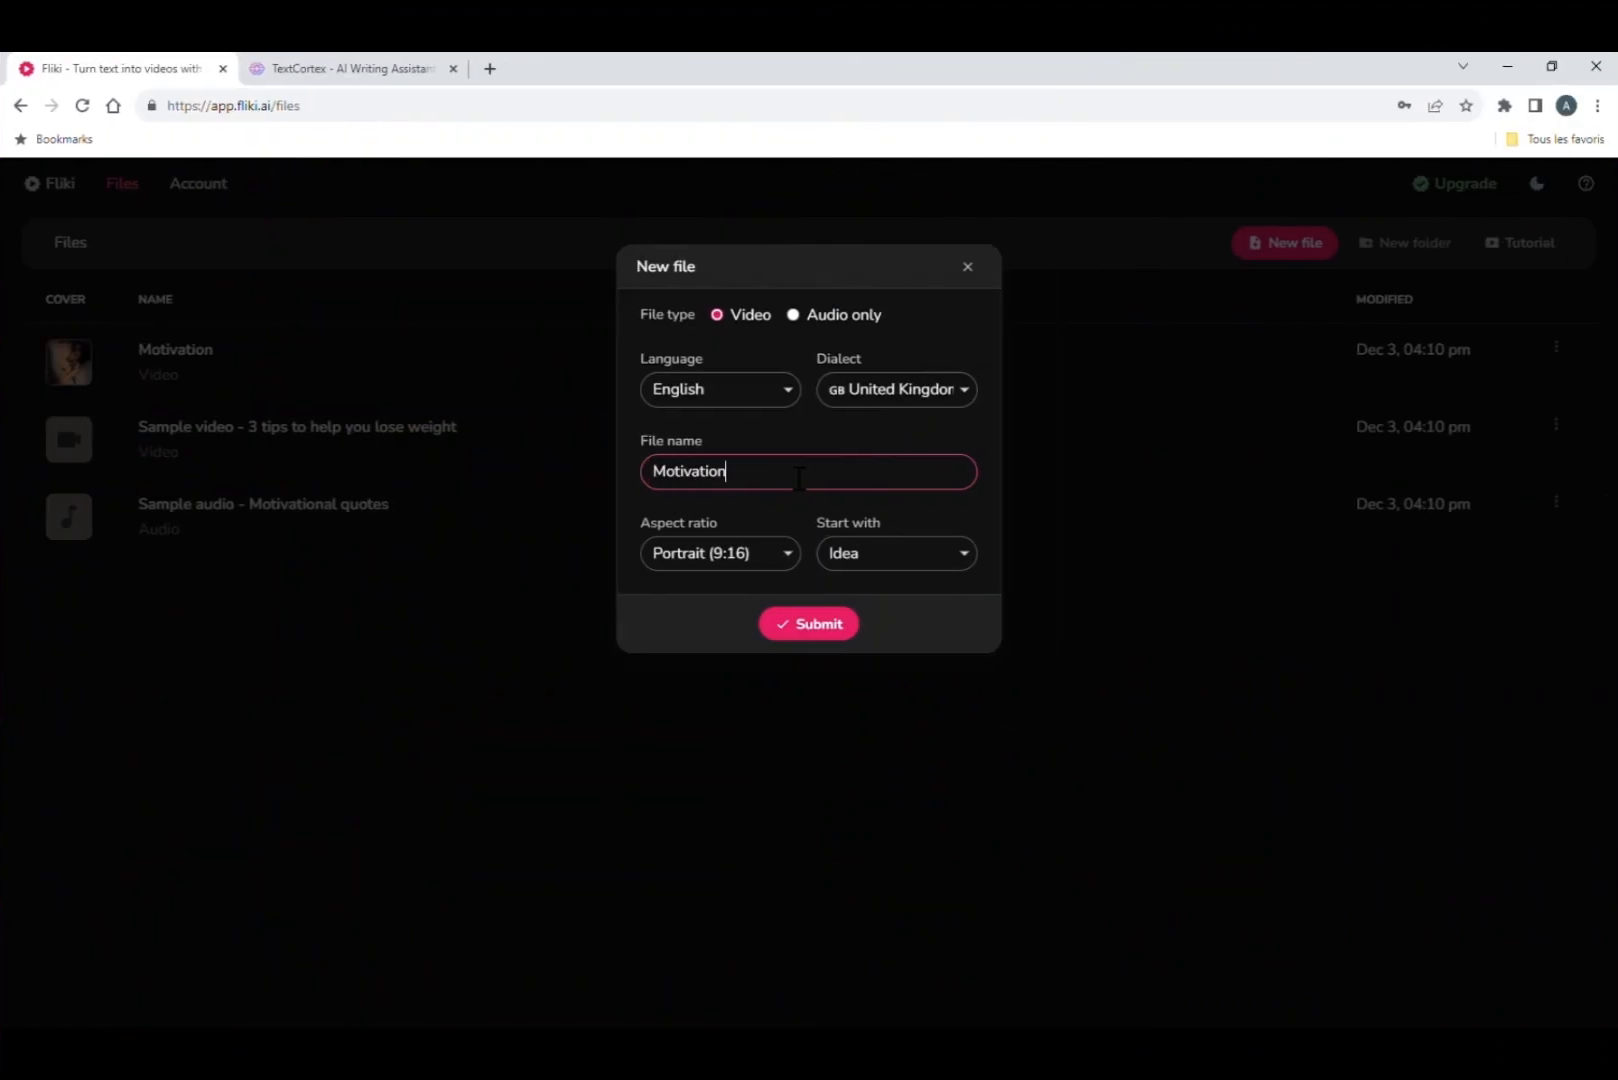
# Create a new audio-only file named "Motivational Short"
pyautogui.click(793, 314)
pyautogui.click(808, 623)
# In TextCortex ZenoChat, write a prompt for a 30s motivational YouTube short script starting with "the road to success and the road to failure"
pyautogui.click(578, 953)
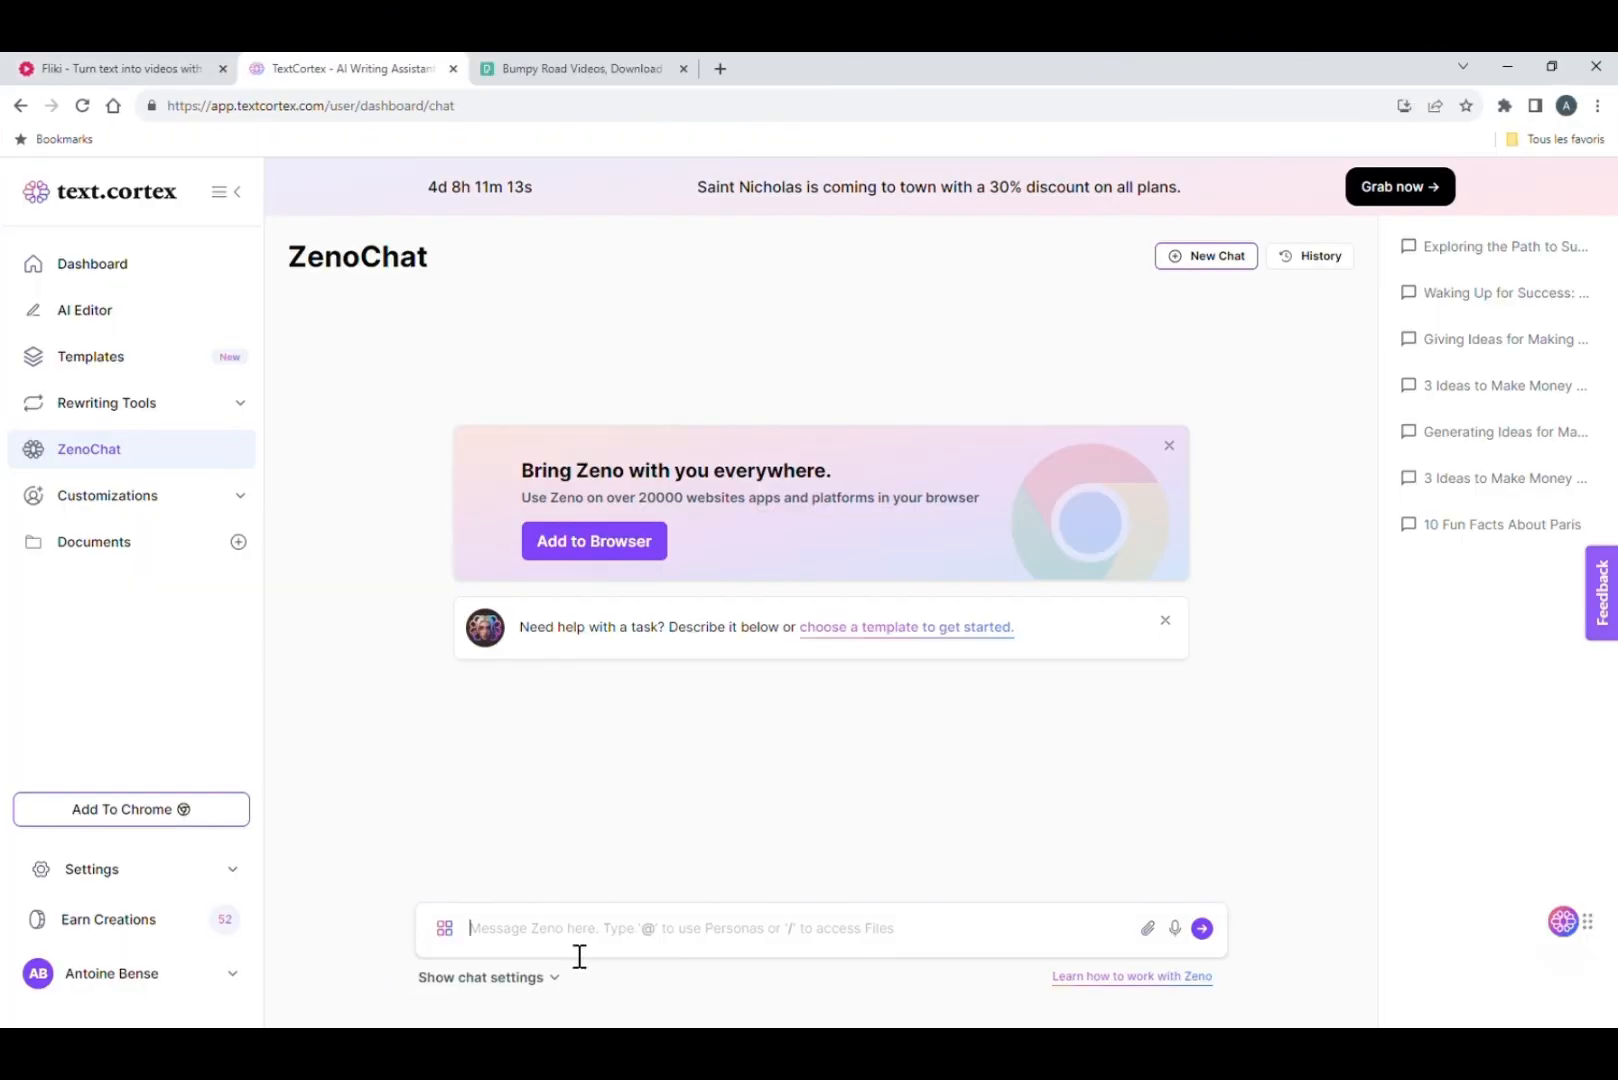
pyautogui.write('write a youtube script for a 30s')
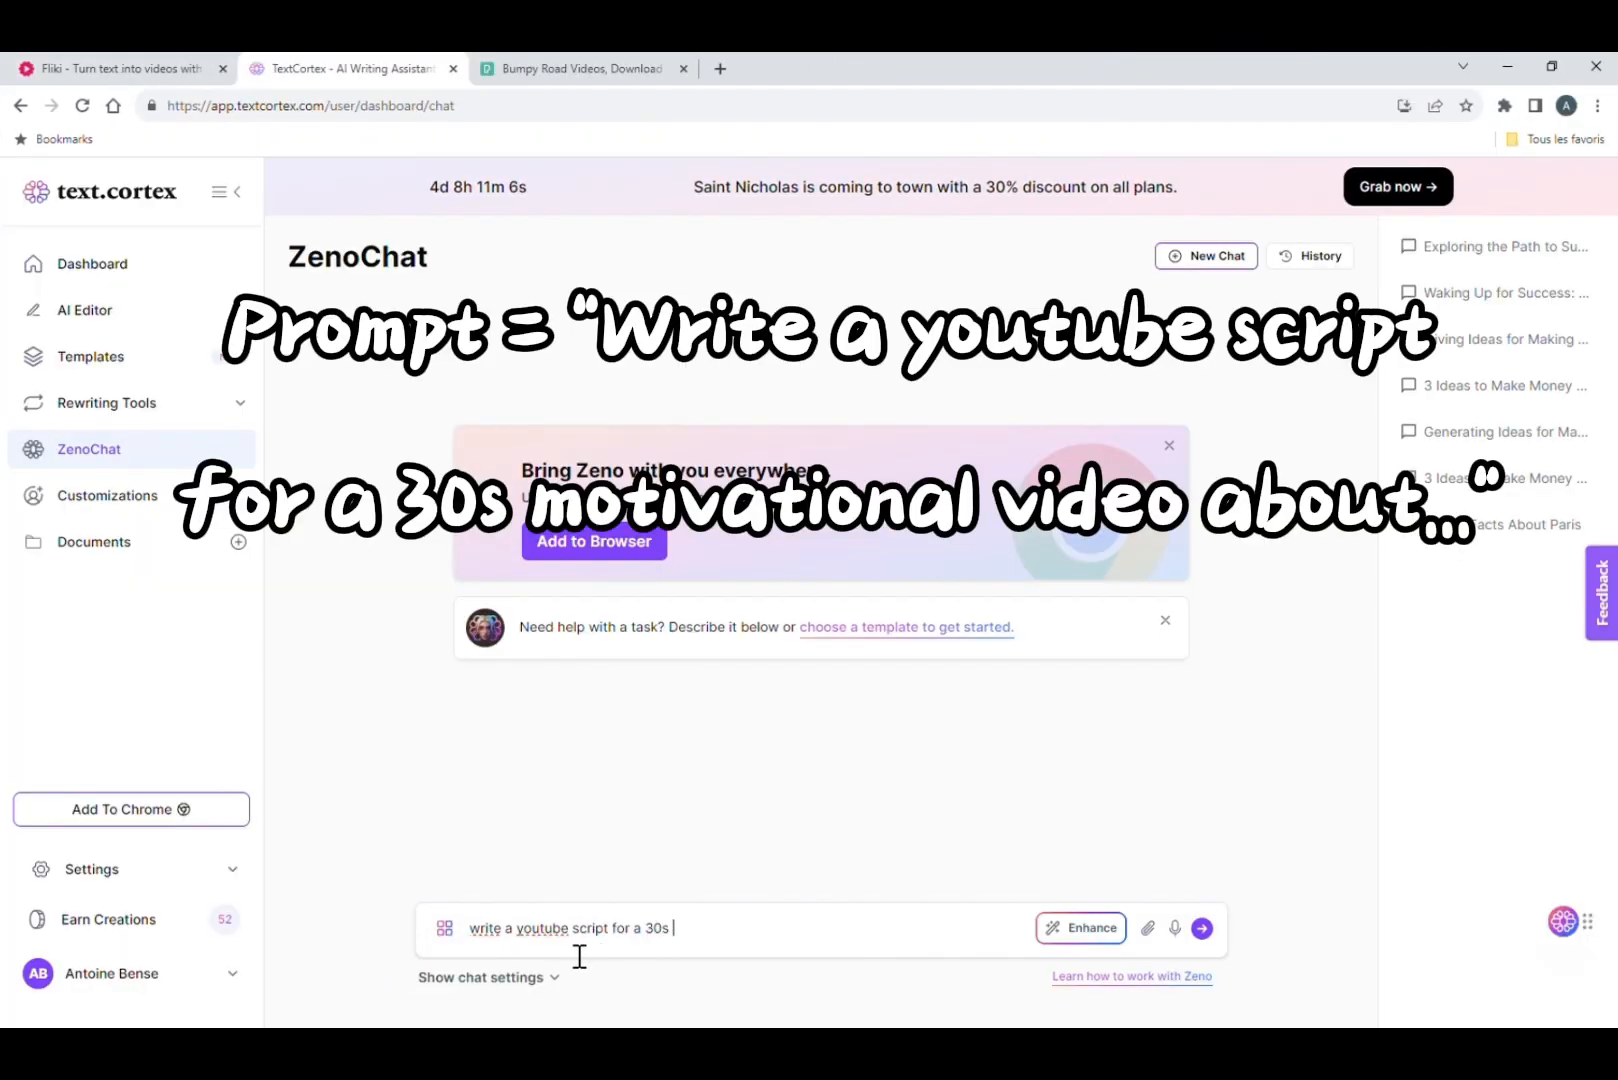
pyautogui.write(' motivational short starting with "the road to success and the road to failure')
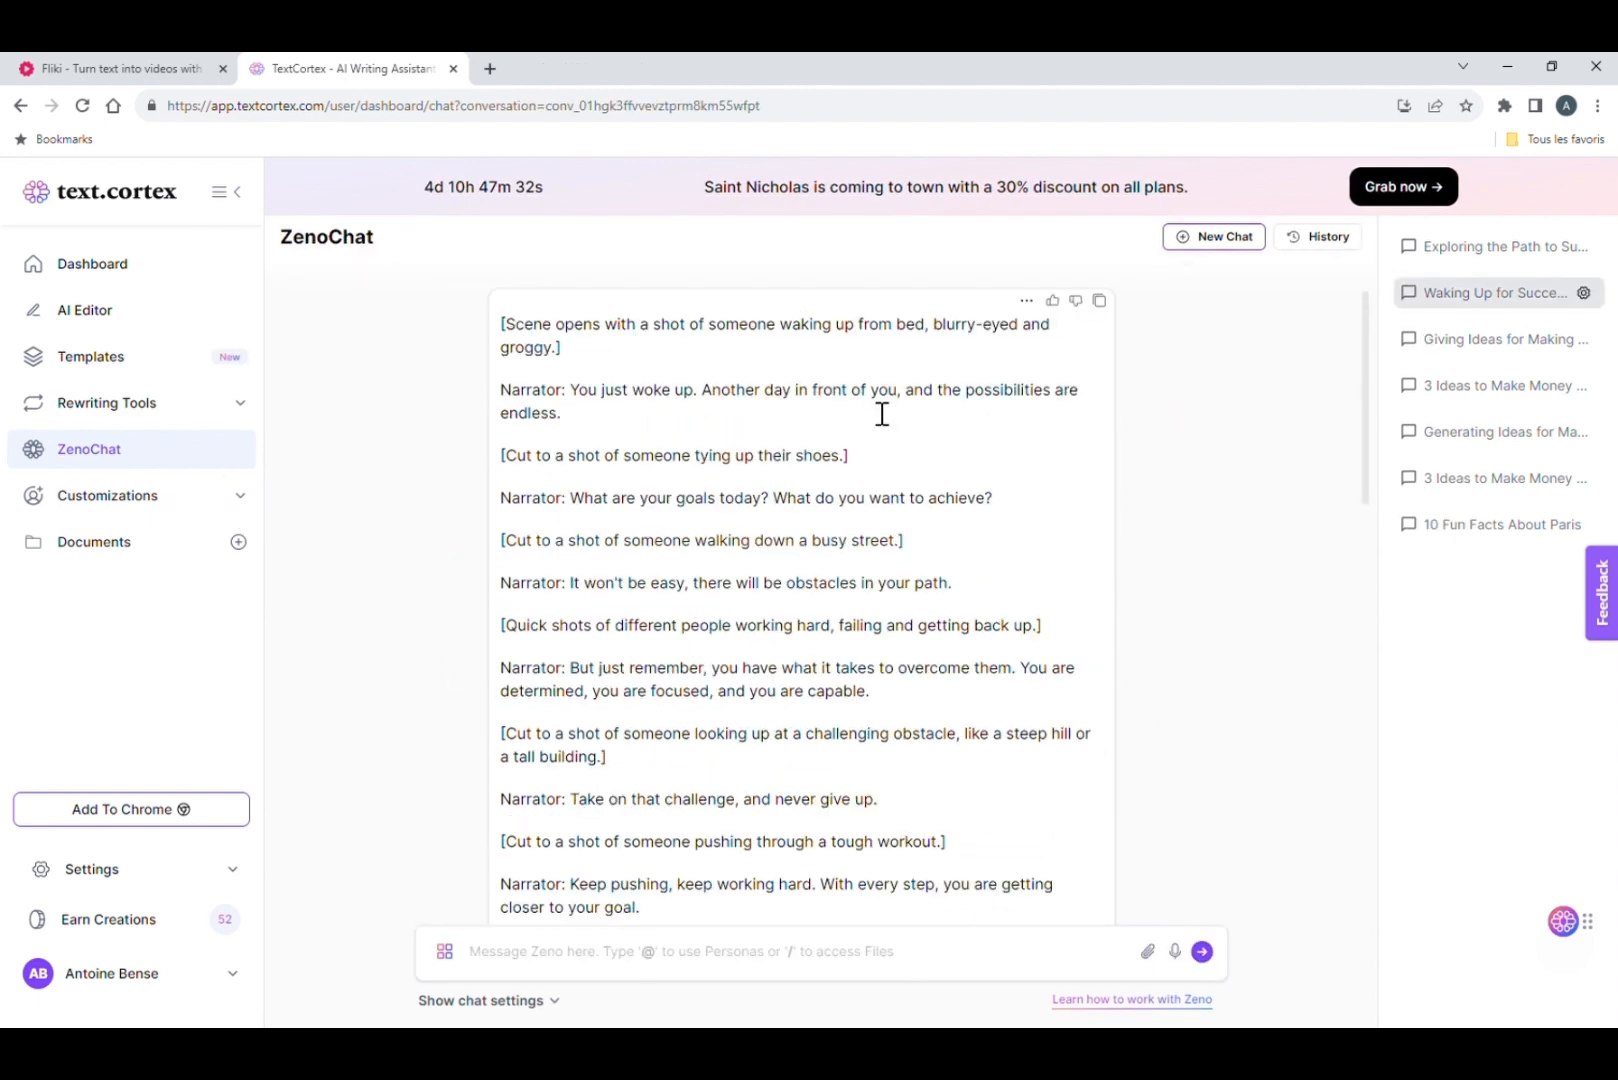
# Copy the script line "It won't be easy, there will be obstacles in your path" into scene 2 of the Fliki file
pyautogui.moveTo(567, 488); pyautogui.dragTo(997, 466)
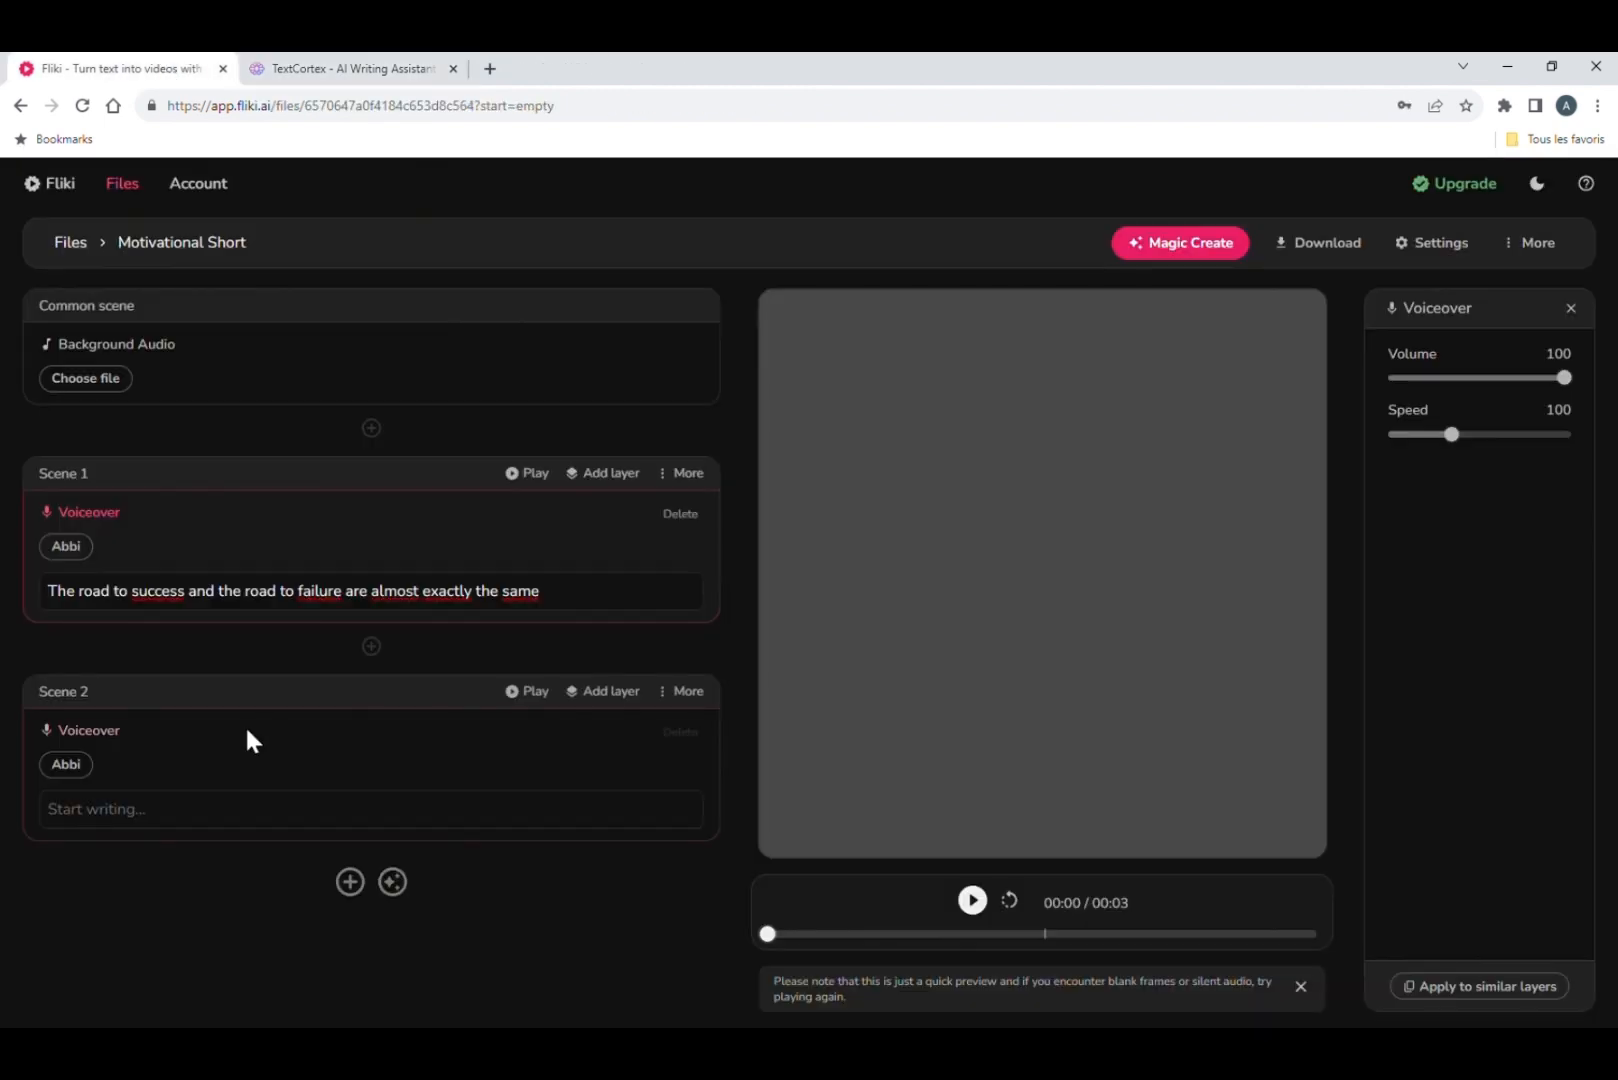
pyautogui.write("It won't be easy, there will be obstacles in your path")
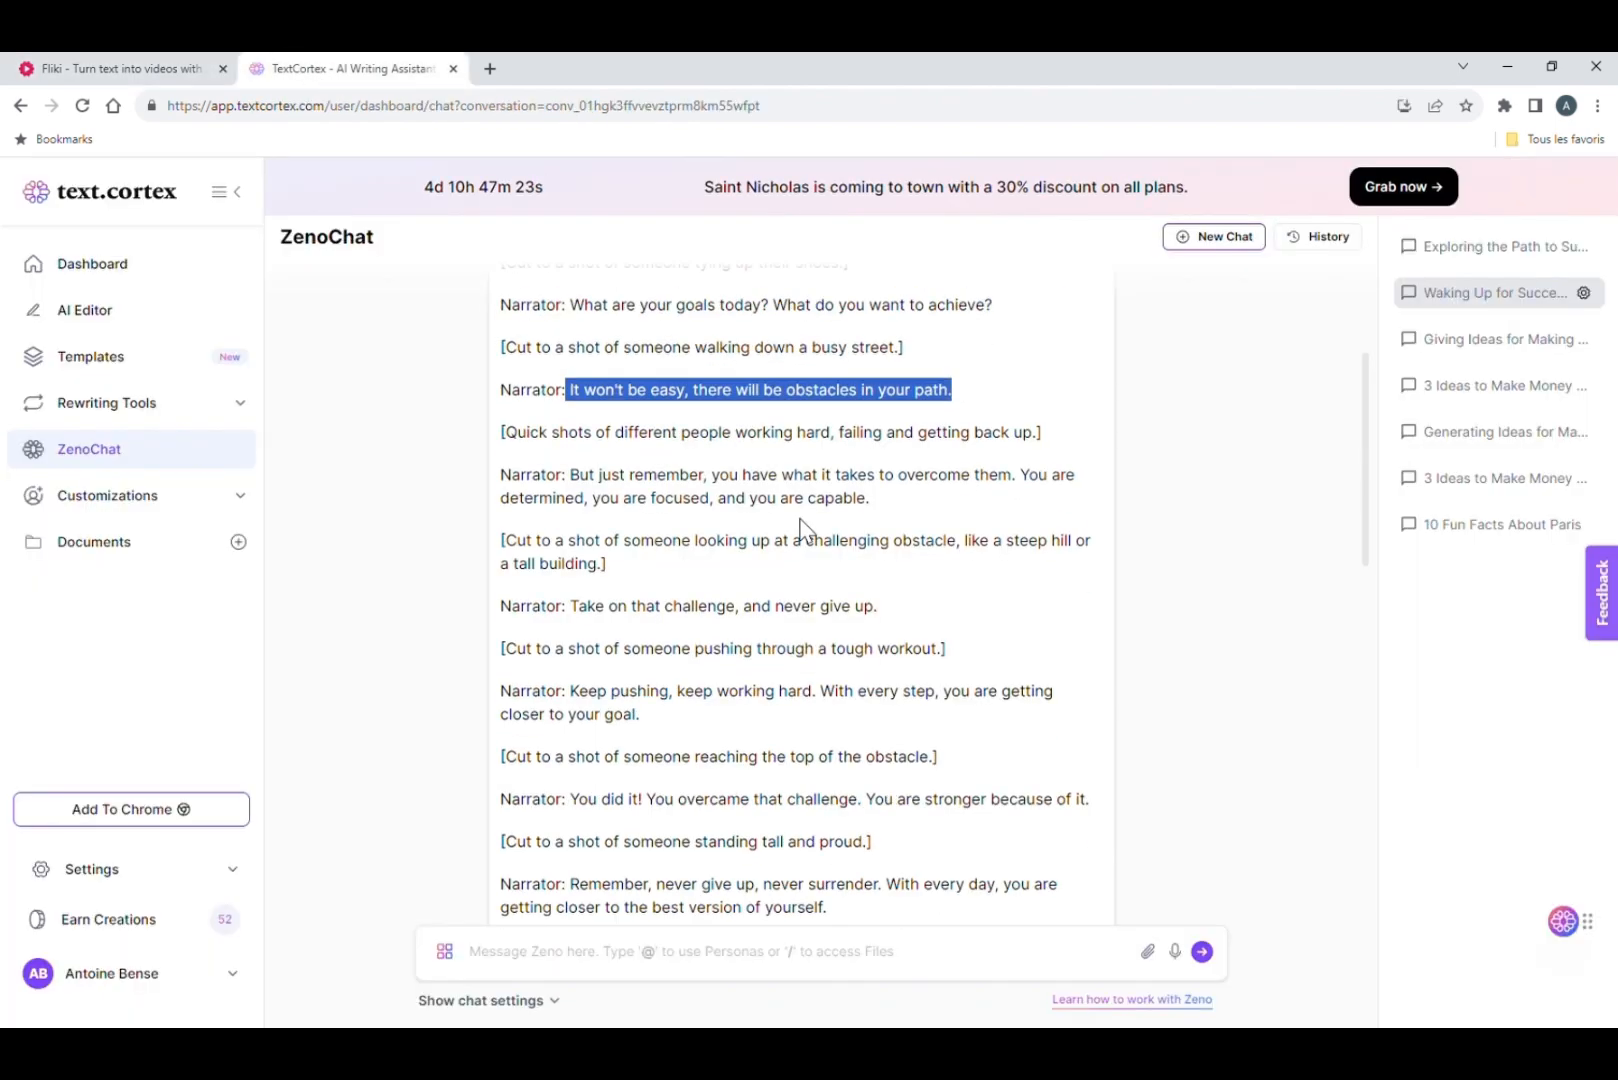
# Copy the narrator sentence "You are determined, you are focused, and you are capable." from TextCortex into scene 3 in Fliki
pyautogui.moveTo(1020, 474); pyautogui.dragTo(870, 497)
pyautogui.click(170, 70)
pyautogui.write('You are determined, you are focused, and you are capable.')
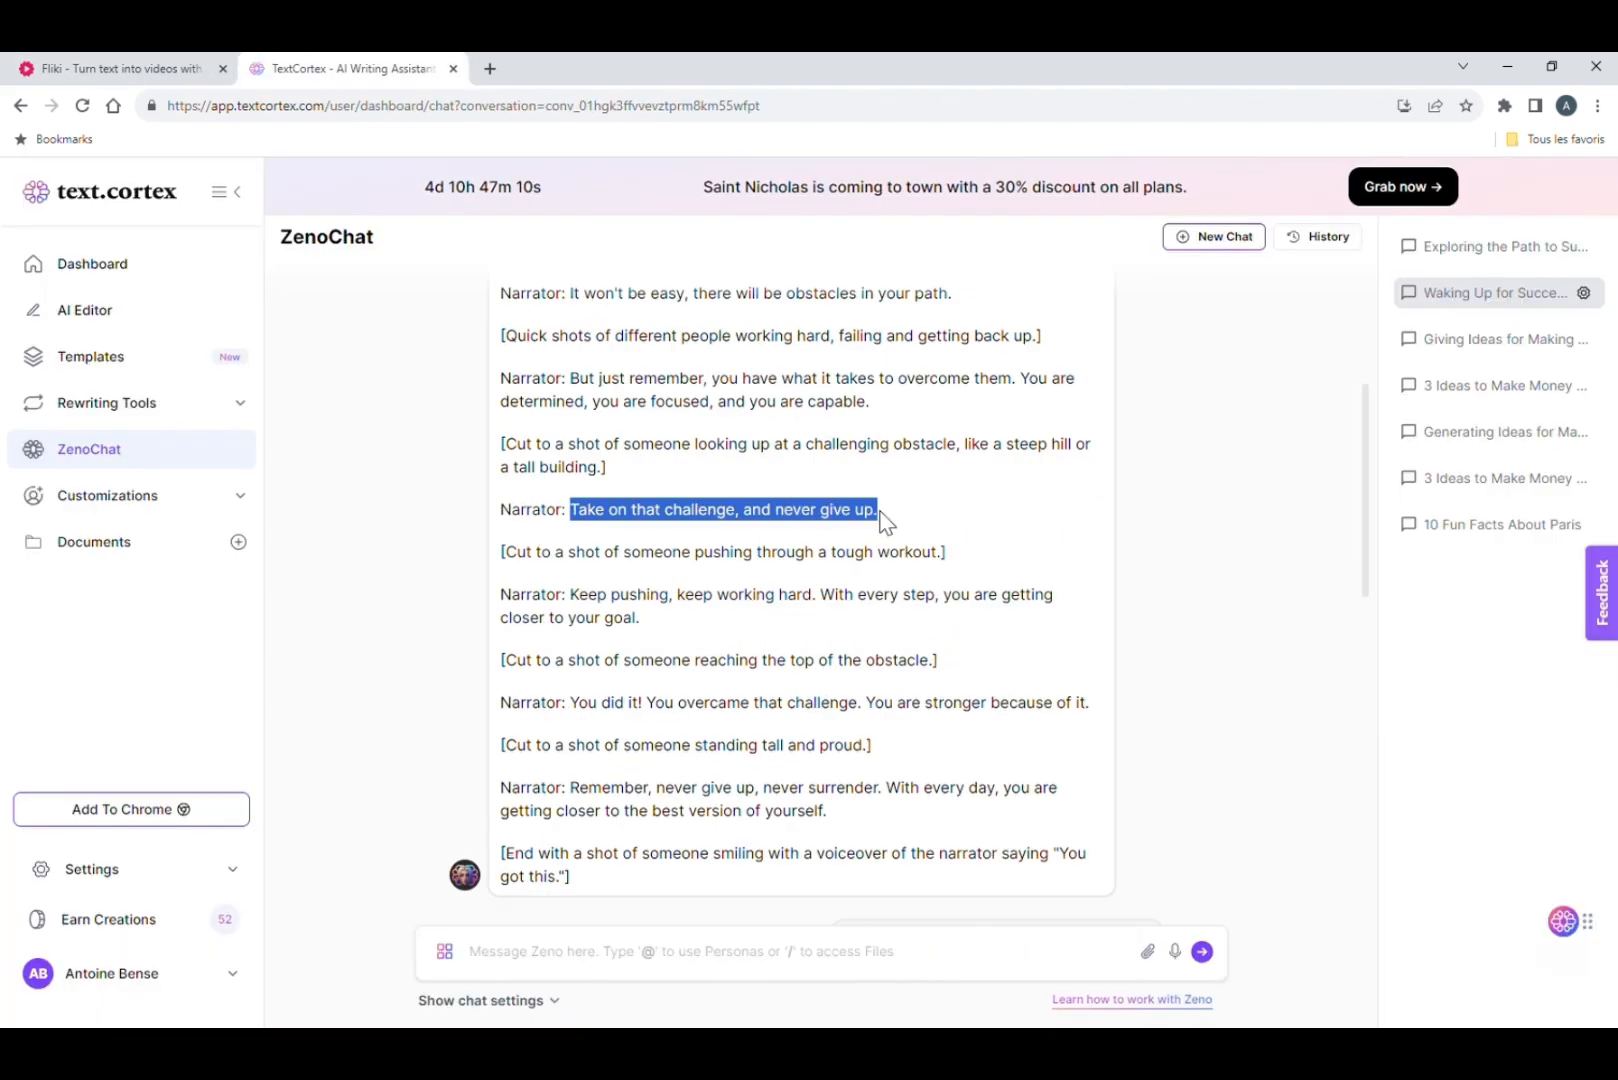
# Back in Fliki, add scene 4 with the voiceover text "Take on that challenge, and never give up."
pyautogui.click(45, 65)
pyautogui.click(350, 982)
pyautogui.click(350, 905)
pyautogui.write('Take on that challenge, and never give up.')
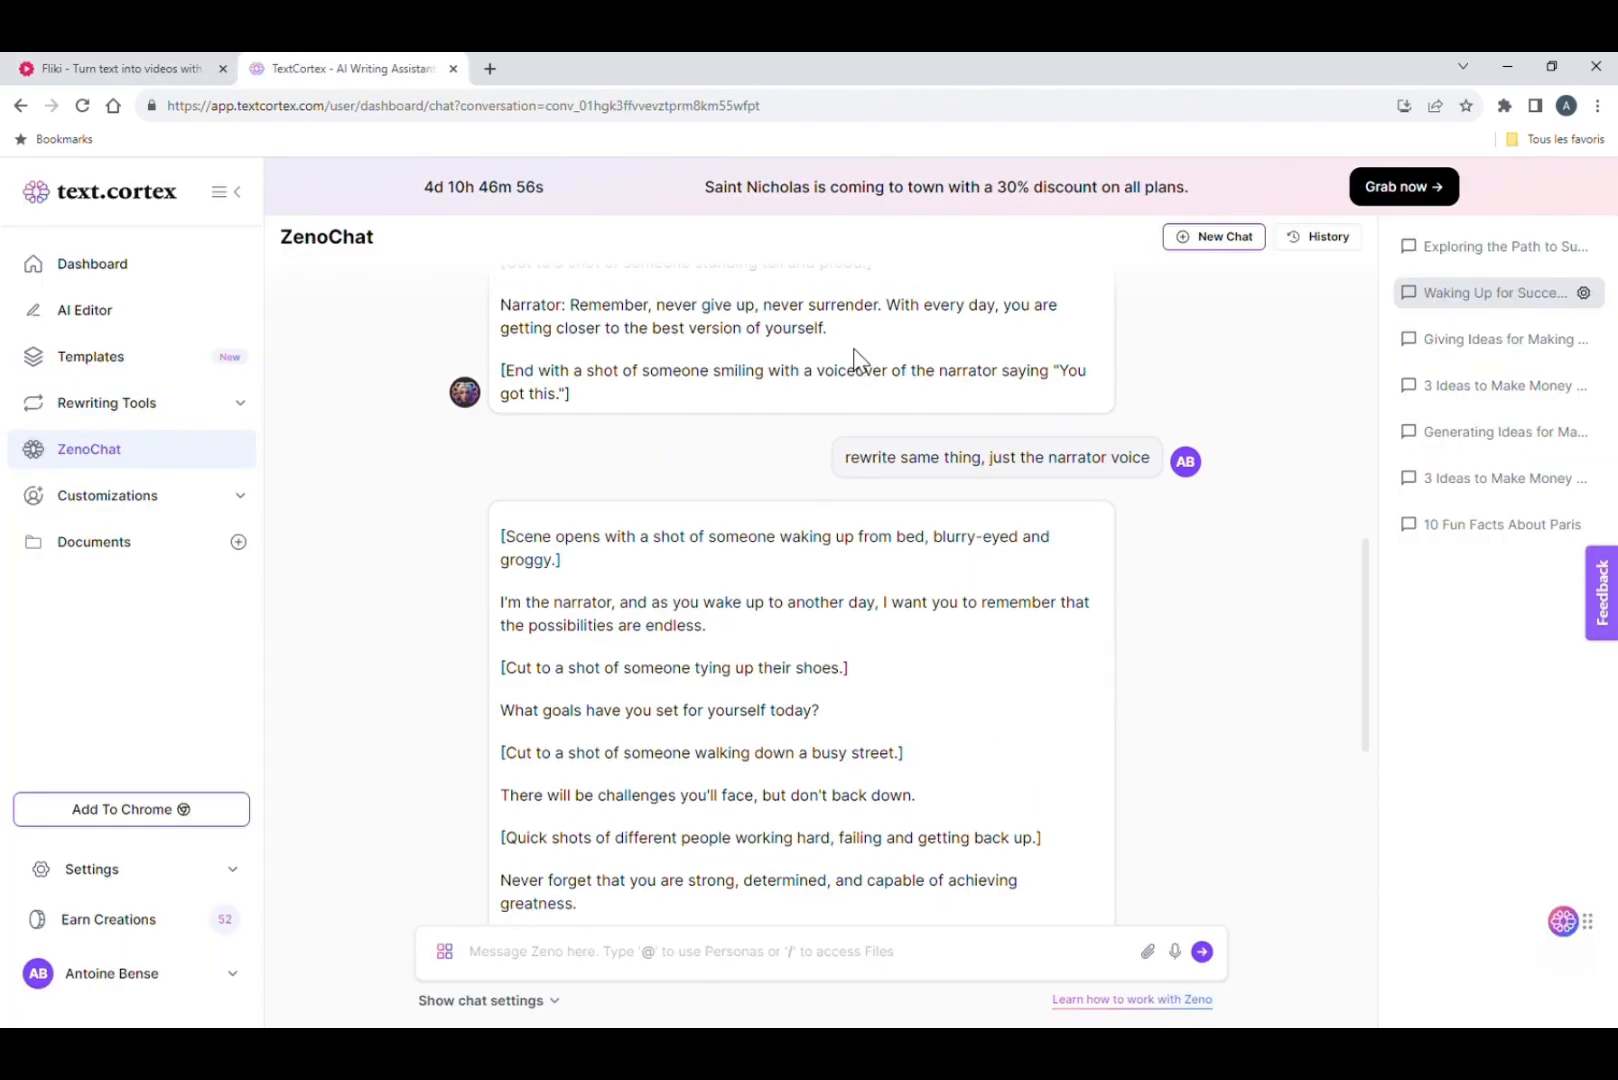
# Copy "Keep pushing, keep working hard. With every step, you are getting closer to your goal." from the TextCortex script into Fliki scene 5
pyautogui.scroll(-3, 764, 577)
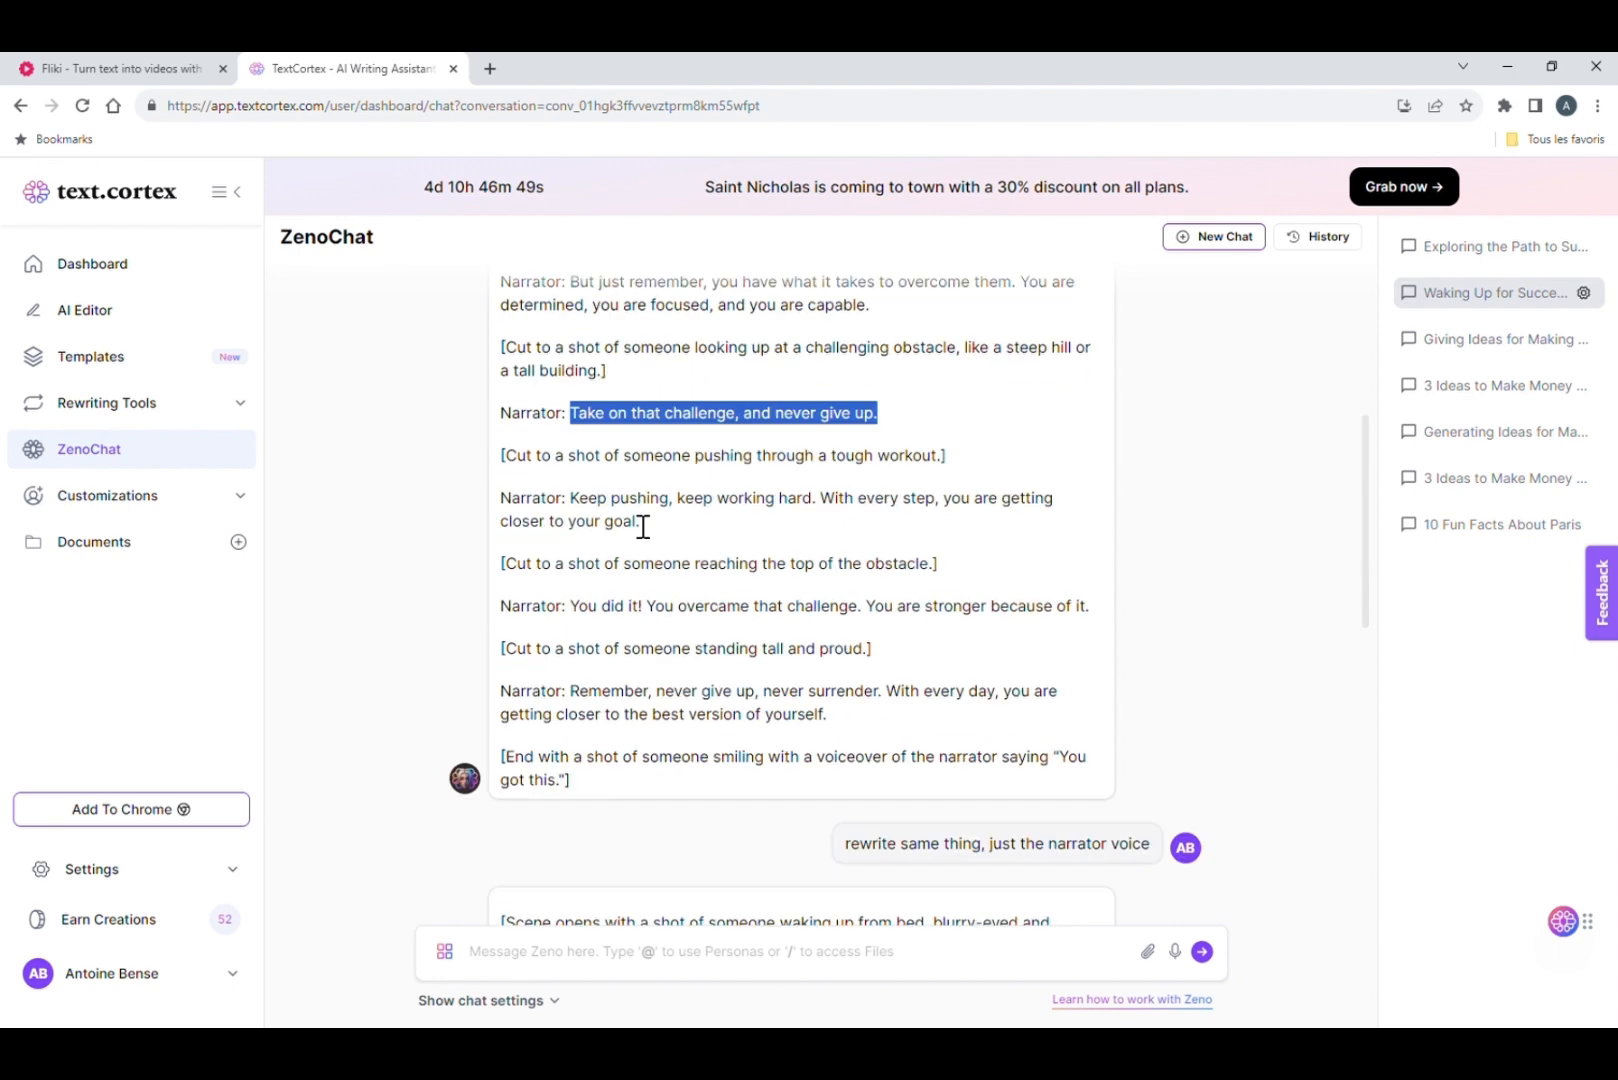
pyautogui.moveTo(560, 495); pyautogui.dragTo(650, 538)
pyautogui.hotkey('ctrl', 'c')
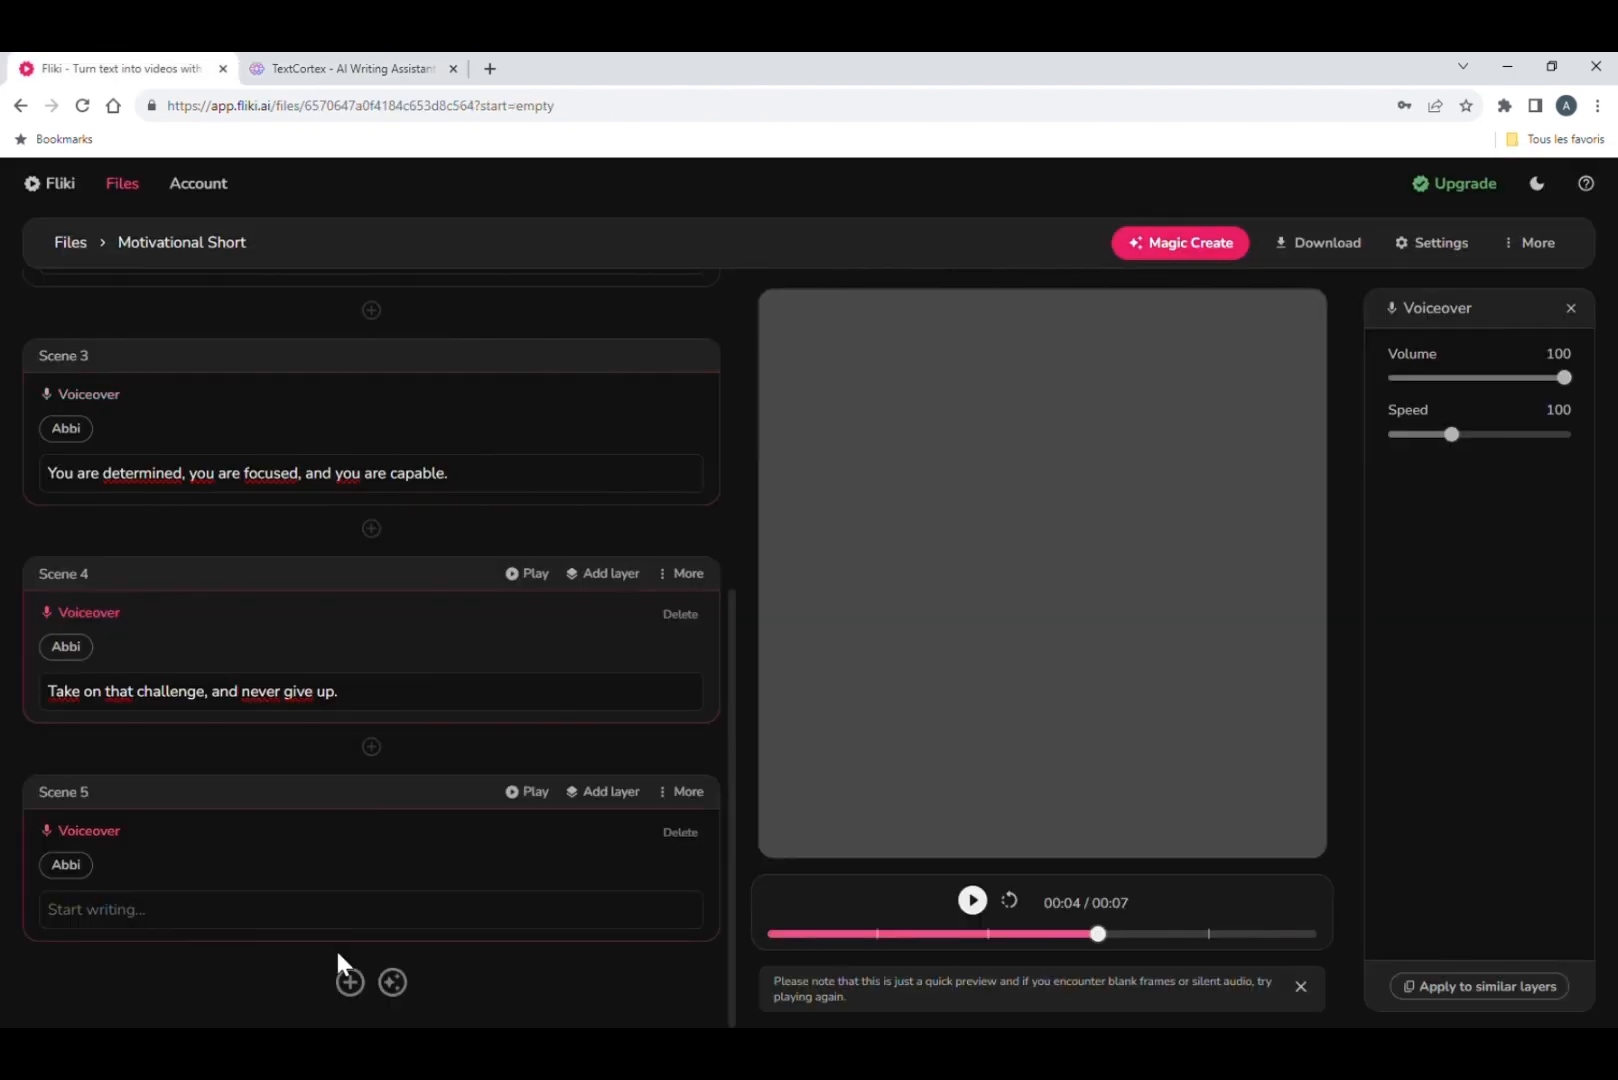
pyautogui.click(350, 905)
pyautogui.hotkey('ctrl', 'v')
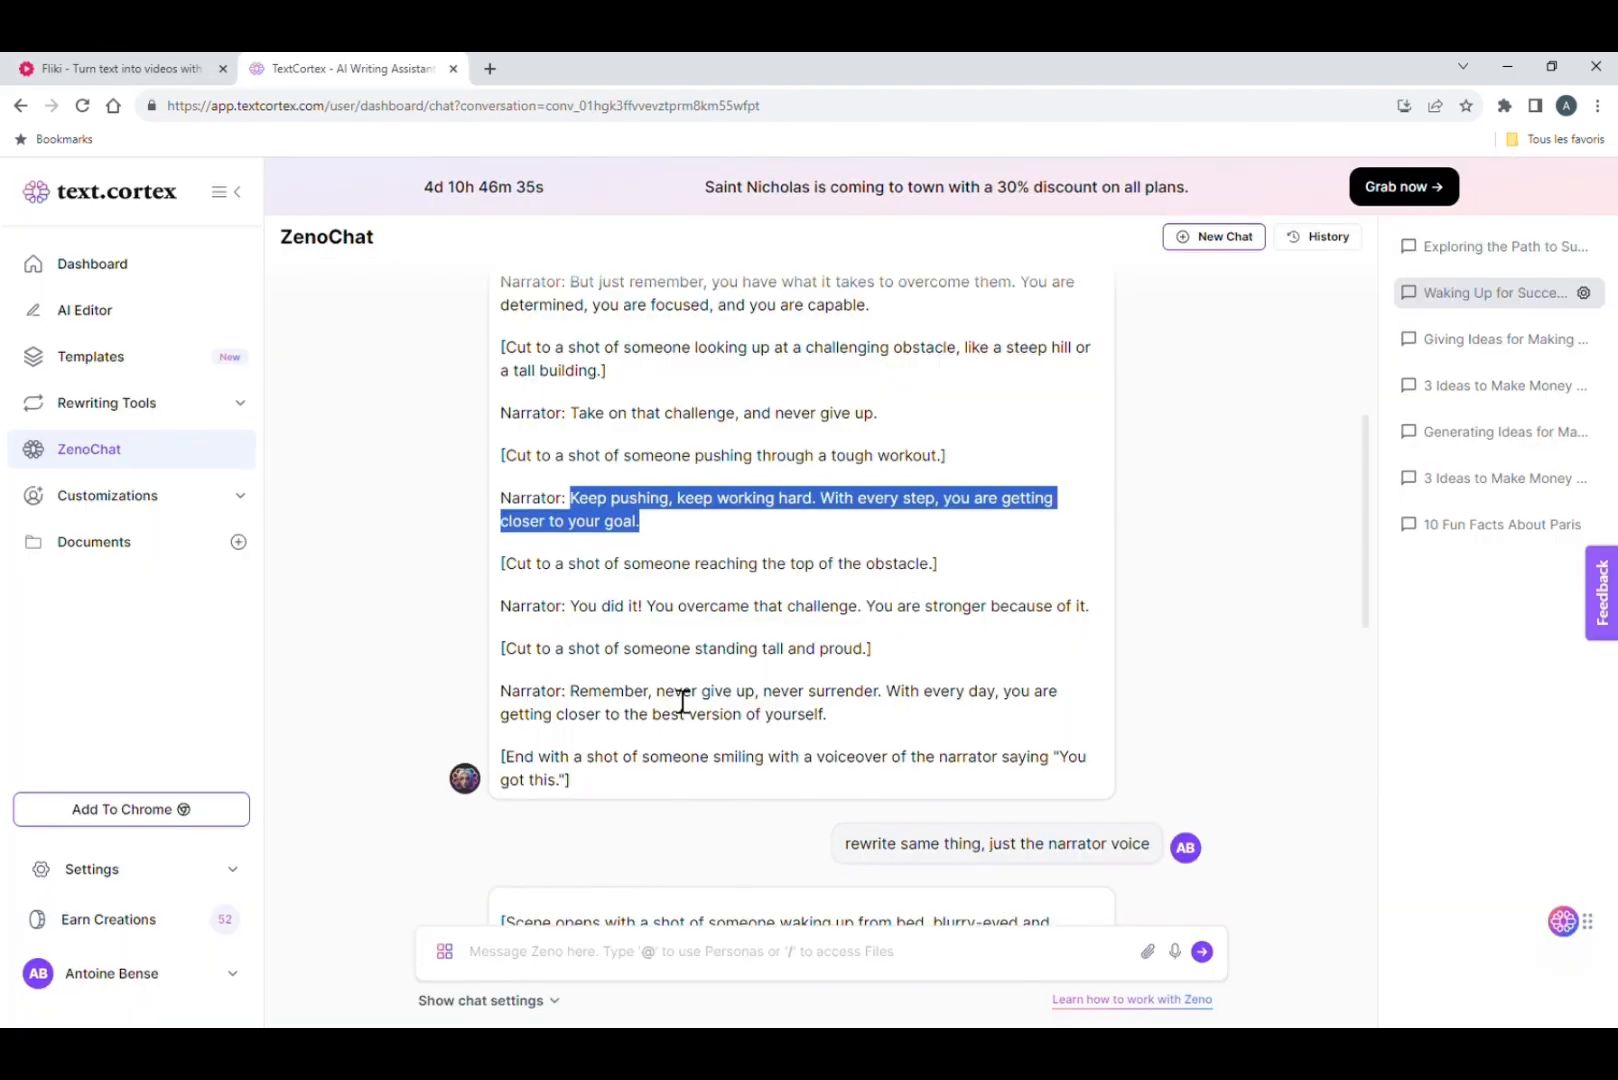
# Copy the script's "Remember, never give up" line, and move "With every step, you are getting closer" from scene 5 to scene 6 in Fliki
pyautogui.moveTo(553, 686); pyautogui.dragTo(877, 688)
pyautogui.hotkey('ctrl', 'c')
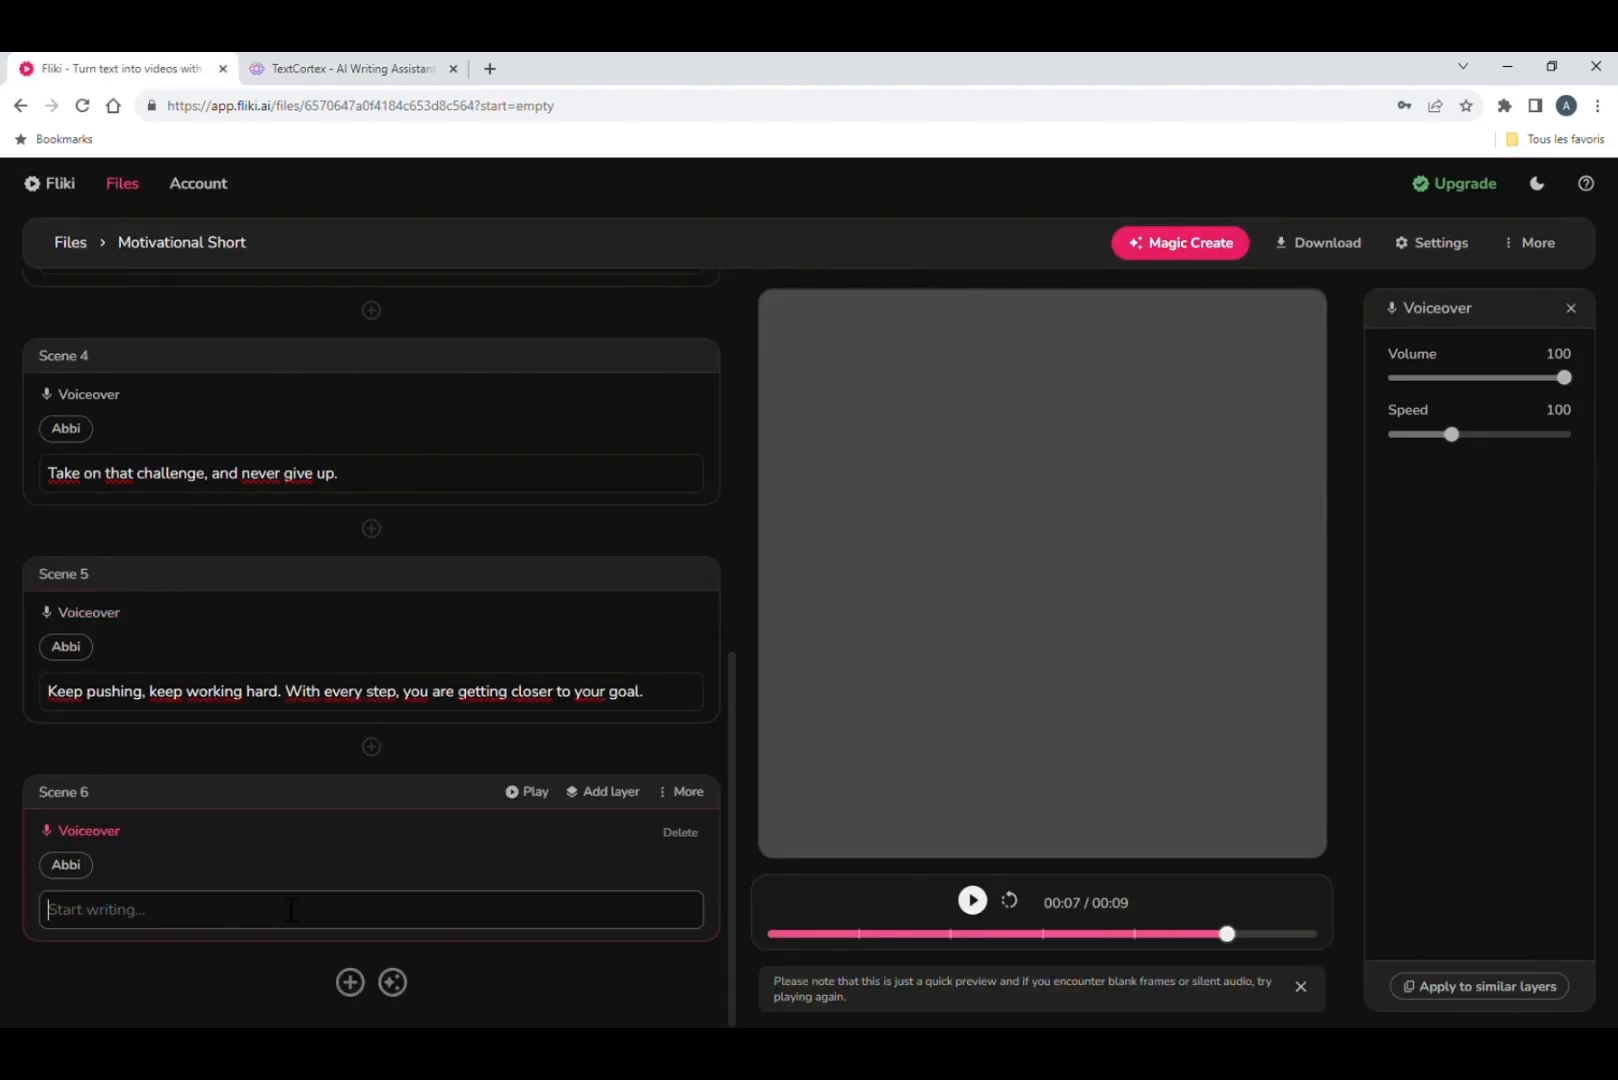
pyautogui.moveTo(284, 691); pyautogui.dragTo(553, 693)
pyautogui.hotkey('ctrl', 'x')
pyautogui.click(400, 909)
pyautogui.hotkey('ctrl', 'v')
# Trim the end of scene 5's voiceover text so it reads "Keep pushing, keep working"
pyautogui.click(660, 697)
pyautogui.press('BackSpace')
pyautogui.press('BackSpace')
pyautogui.press('BackSpace')
pyautogui.press('BackSpace')
pyautogui.press('BackSpace')
pyautogui.press('BackSpace')
pyautogui.press('BackSpace')
pyautogui.press('BackSpace')
pyautogui.press('BackSpace')
pyautogui.press('BackSpace')
pyautogui.press('BackSpace')
pyautogui.press('BackSpace')
pyautogui.press('BackSpace')
pyautogui.press('BackSpace')
pyautogui.press('BackSpace')
pyautogui.press('BackSpace')
pyautogui.press('BackSpace')
pyautogui.press('BackSpace')
pyautogui.press('BackSpace')
pyautogui.press('BackSpace')
# Reword the "Take on that challenge" voiceover to "Take on that road, and keep riding"
pyautogui.moveTo(137, 473); pyautogui.dragTo(470, 482)
pyautogui.write('road, and keep riding')
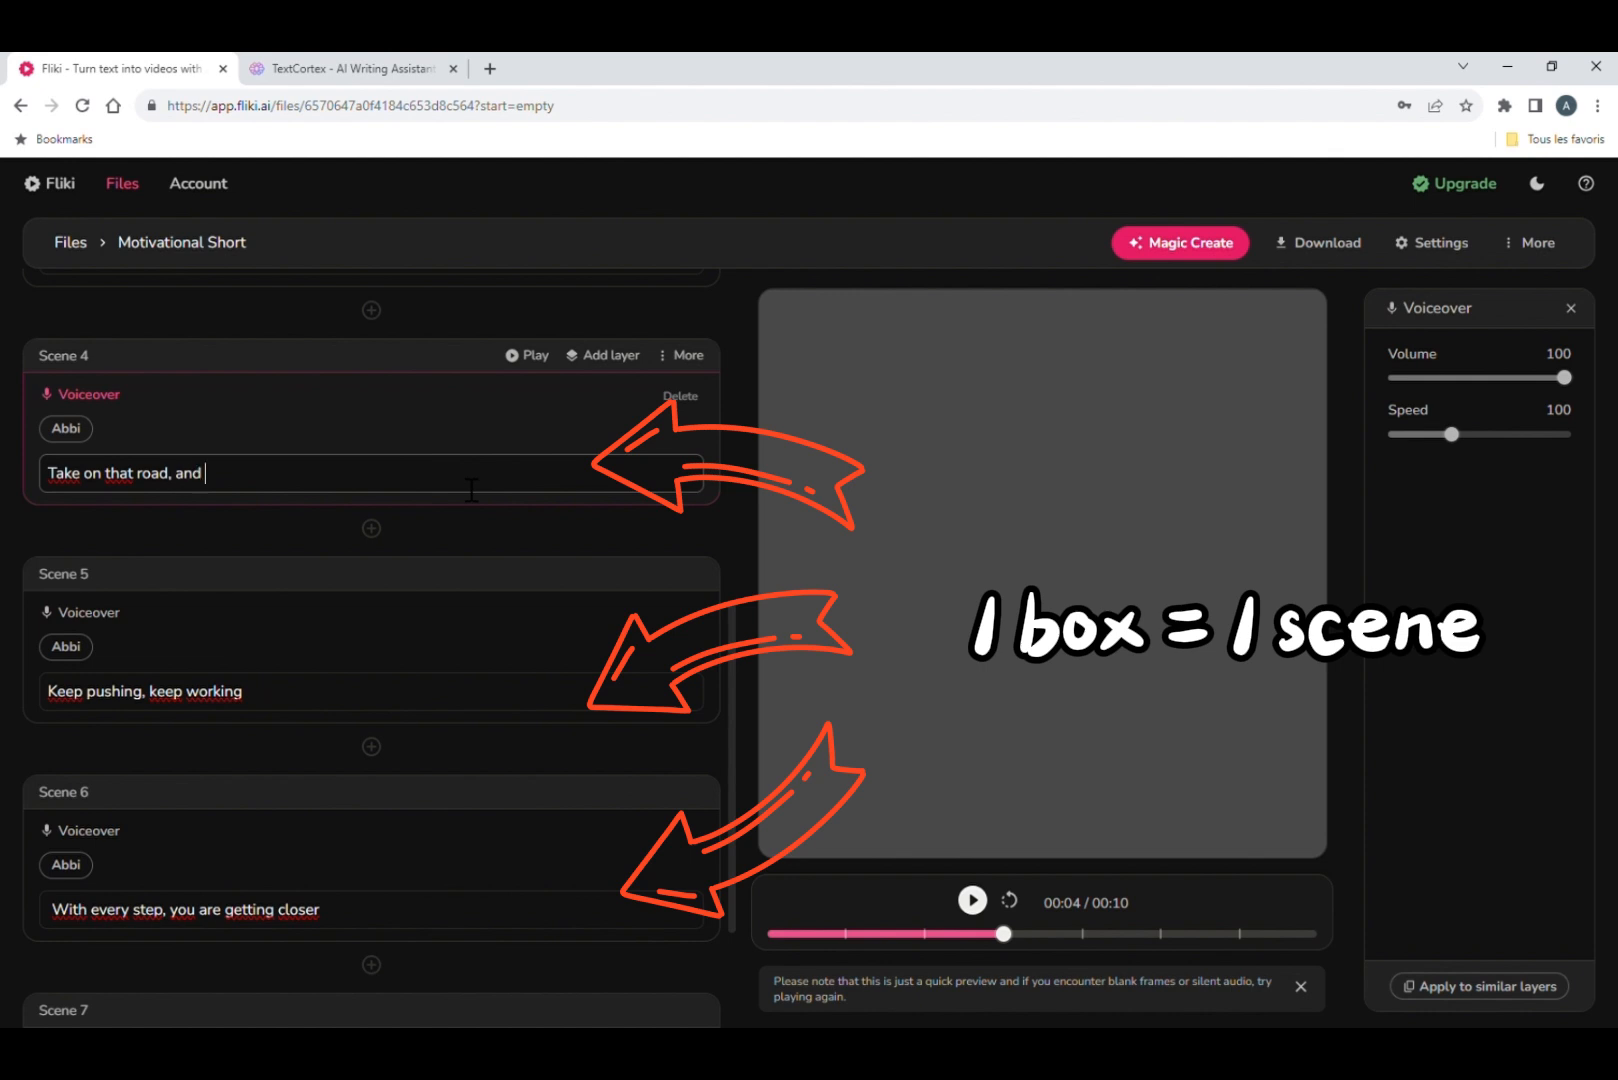
# Open the voice selection for scene 1 and preview the United States voices James and Davis
pyautogui.scroll(2, 365, 508)
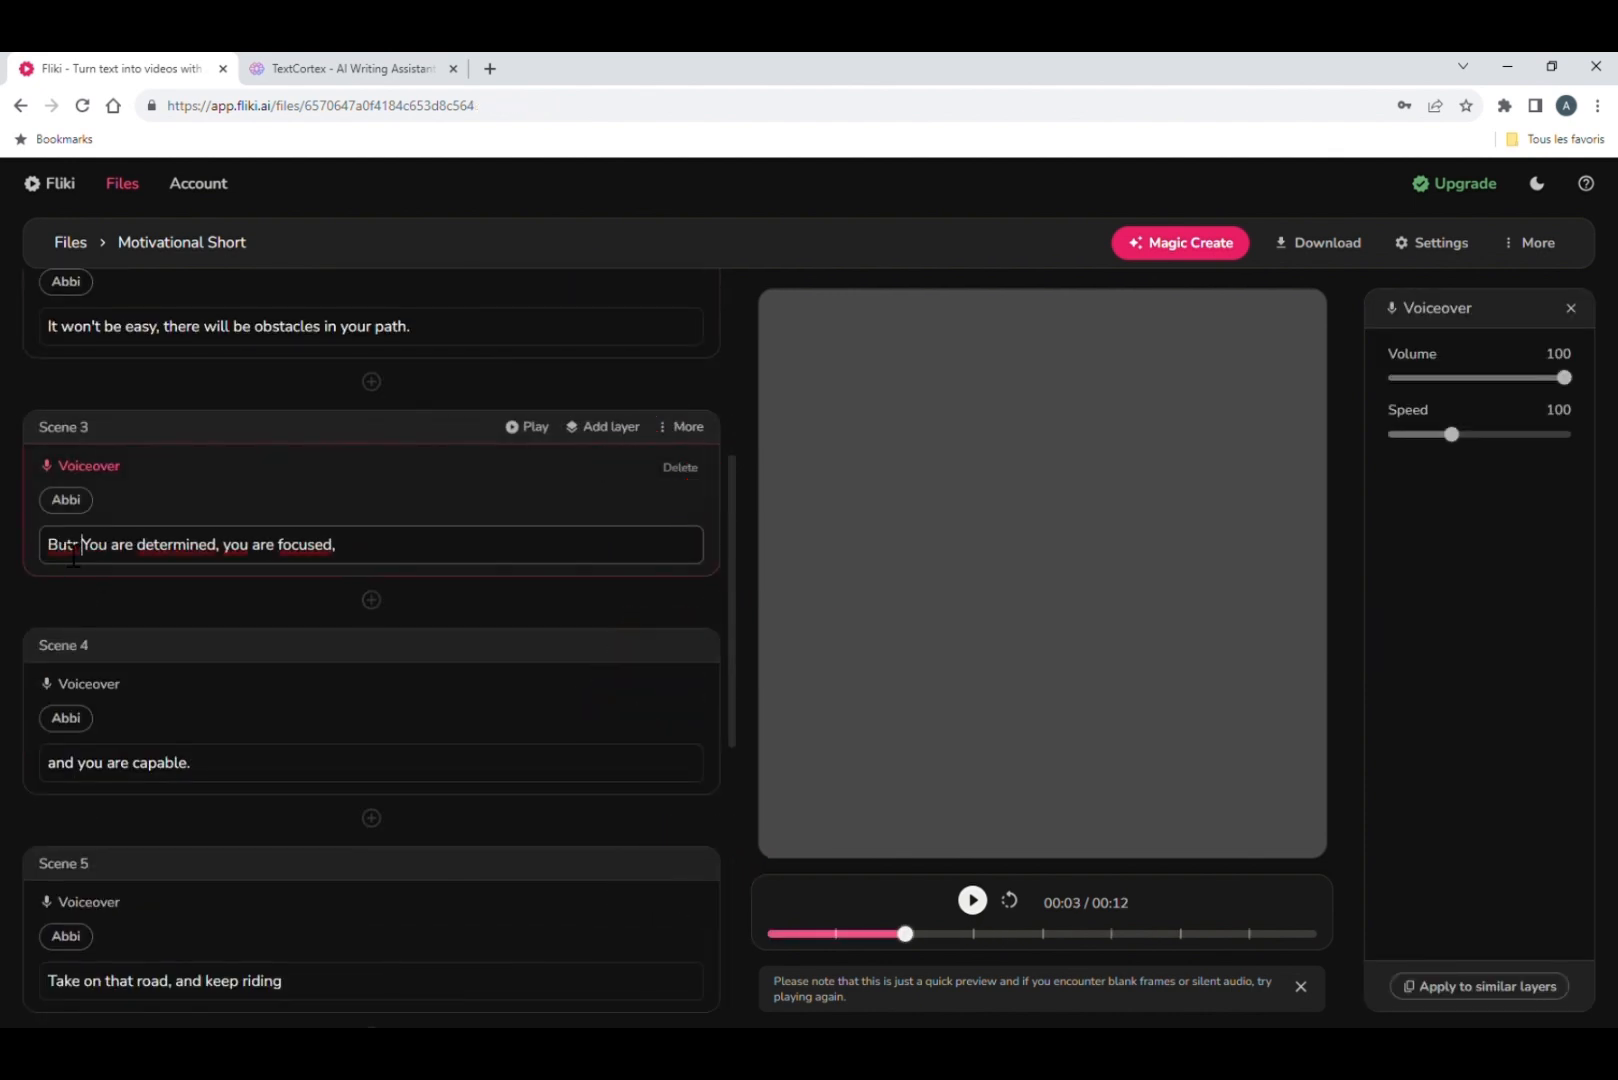
pyautogui.scroll(4, 484, 273)
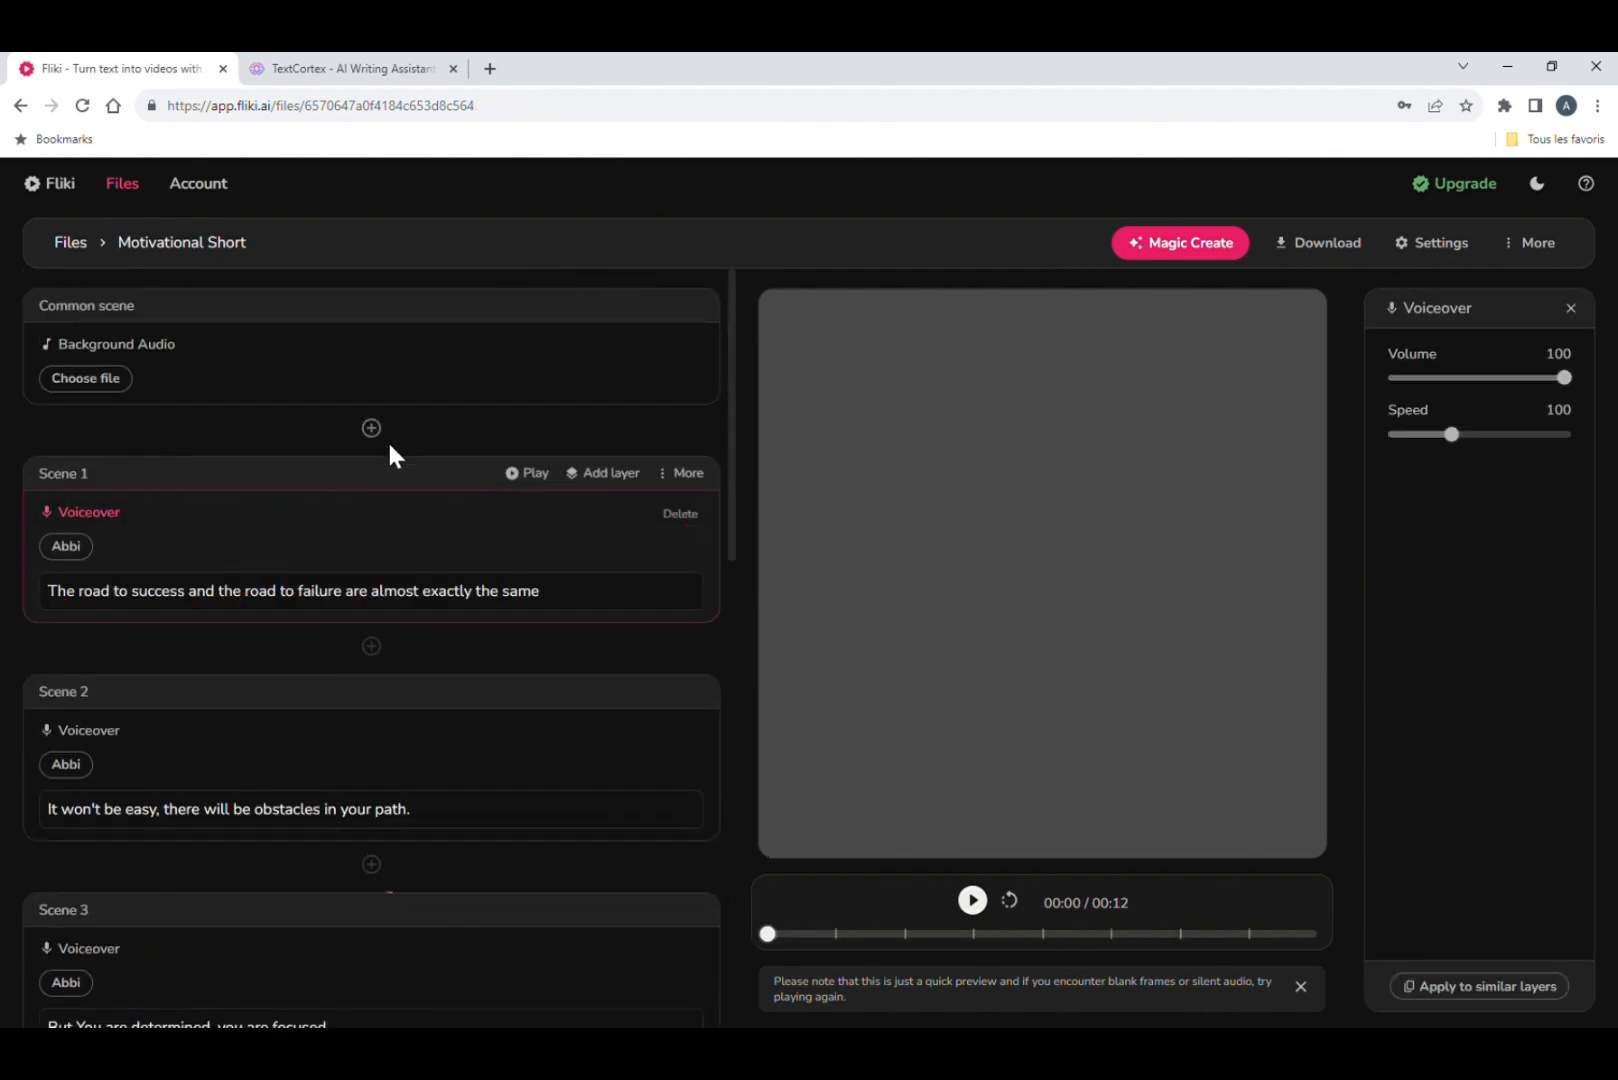
pyautogui.click(80, 550)
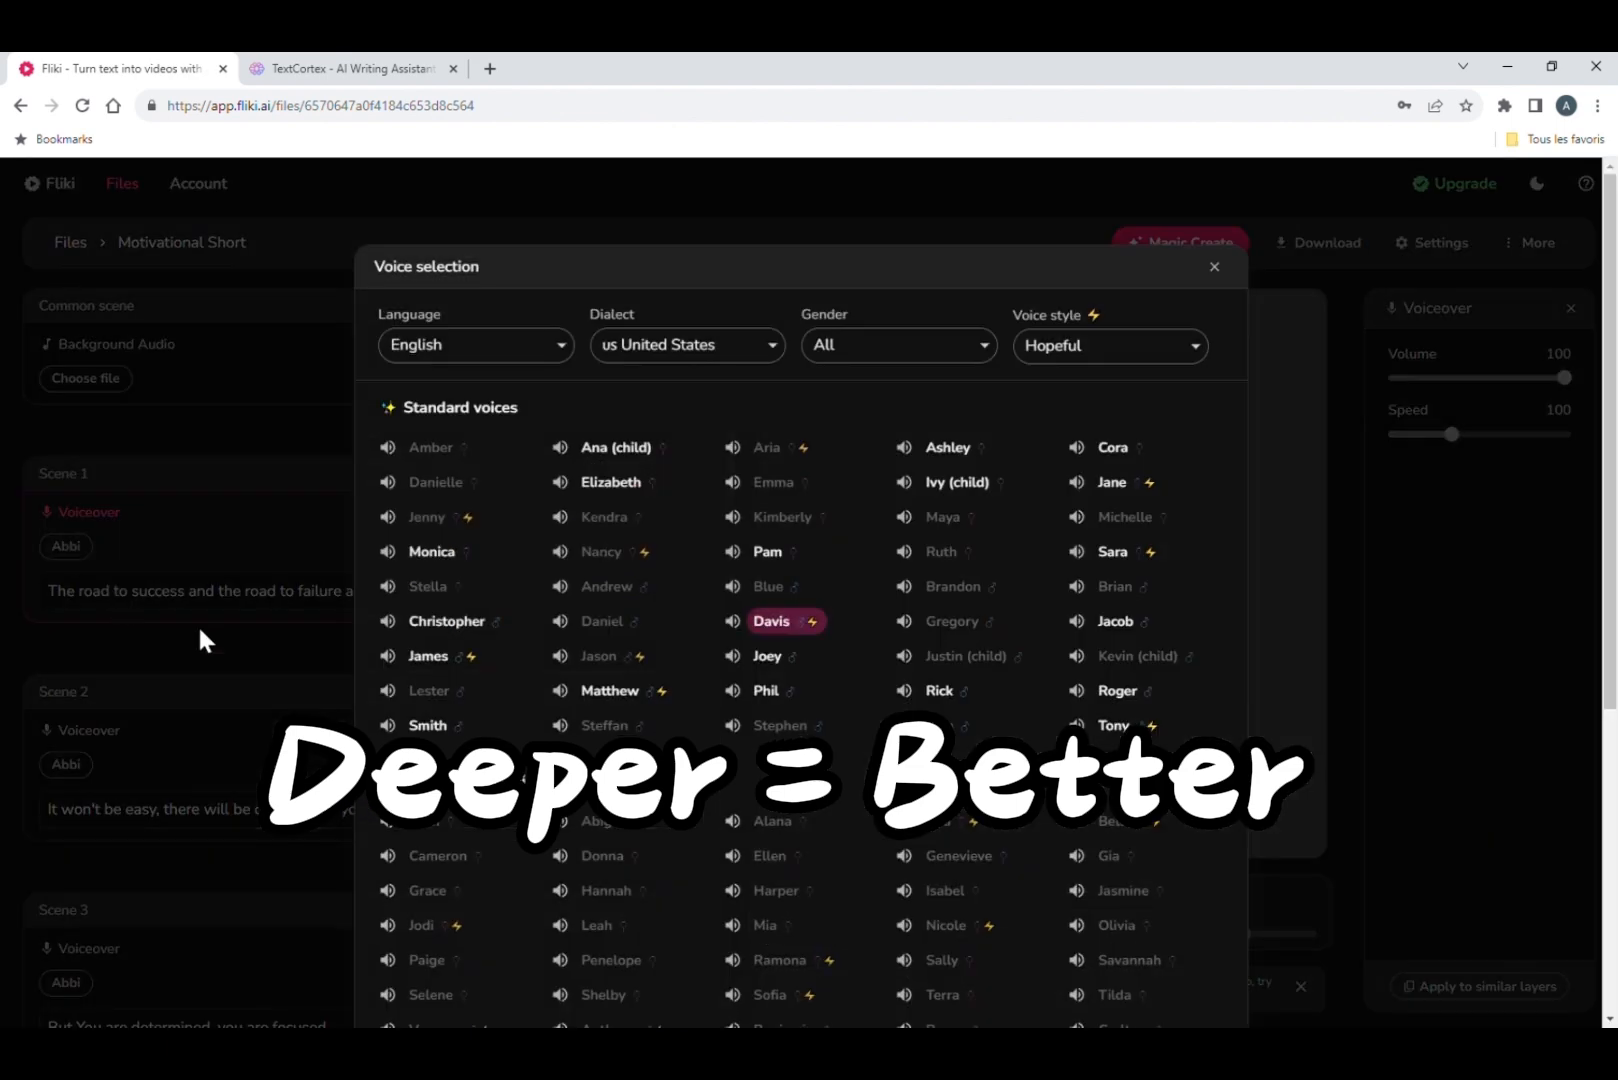
pyautogui.click(389, 657)
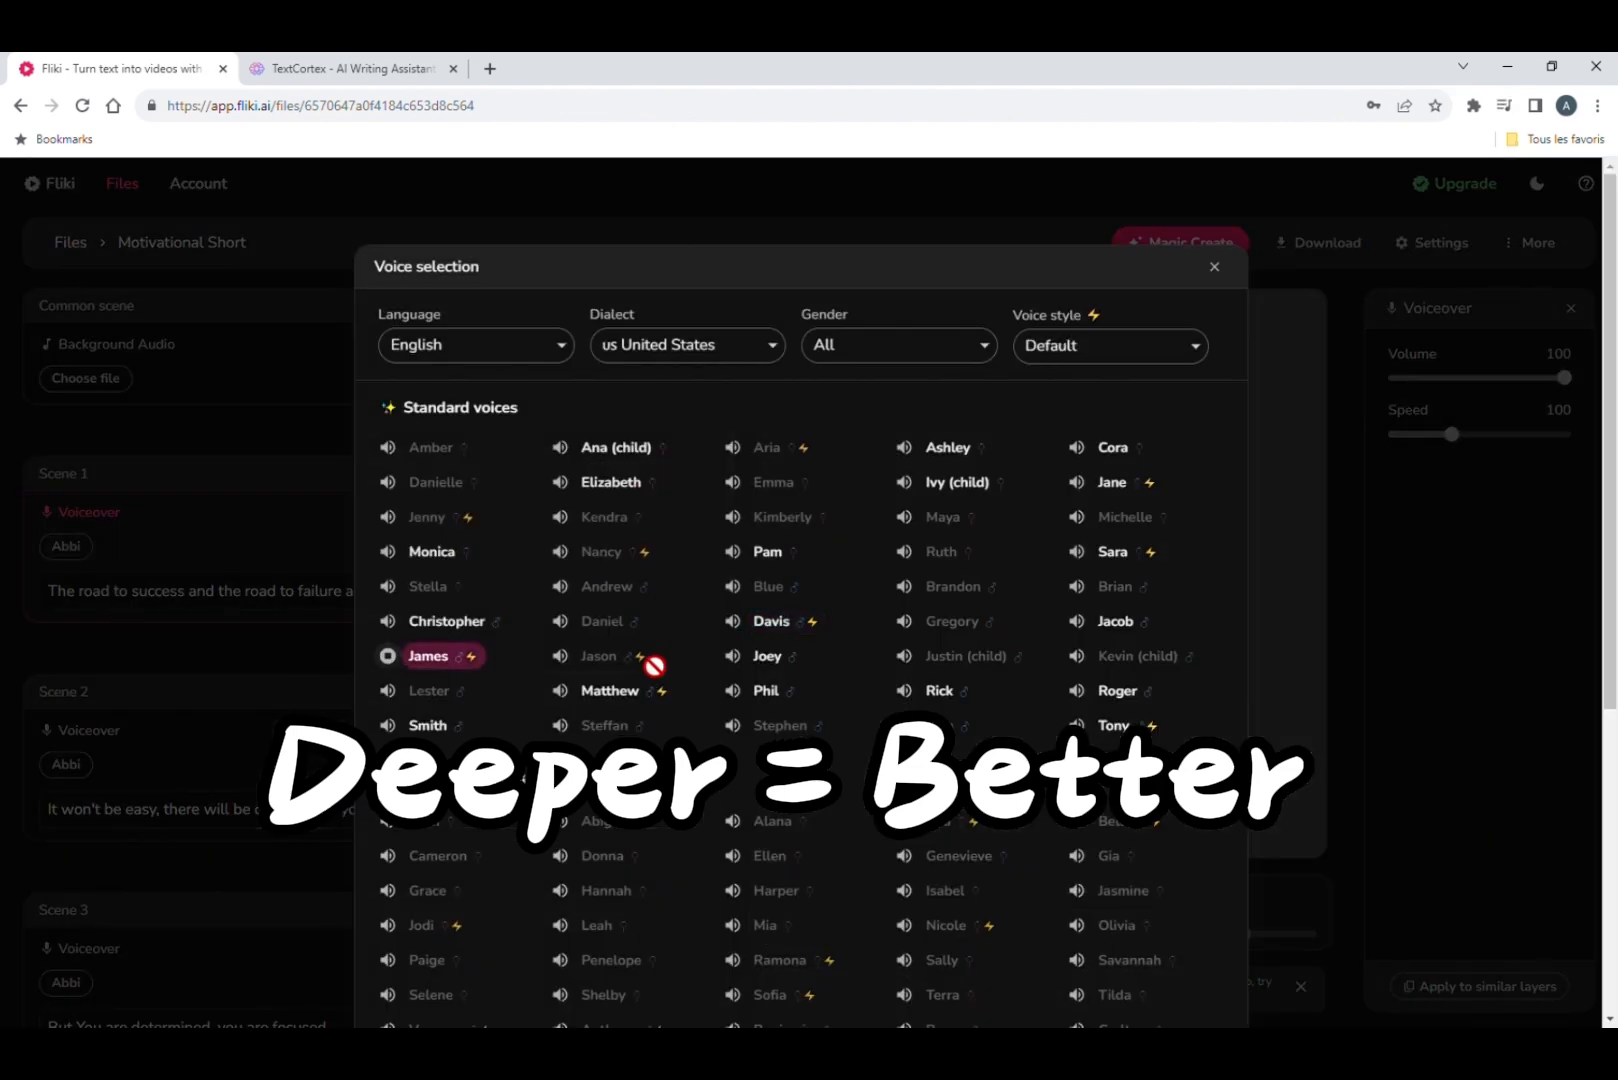
pyautogui.click(733, 622)
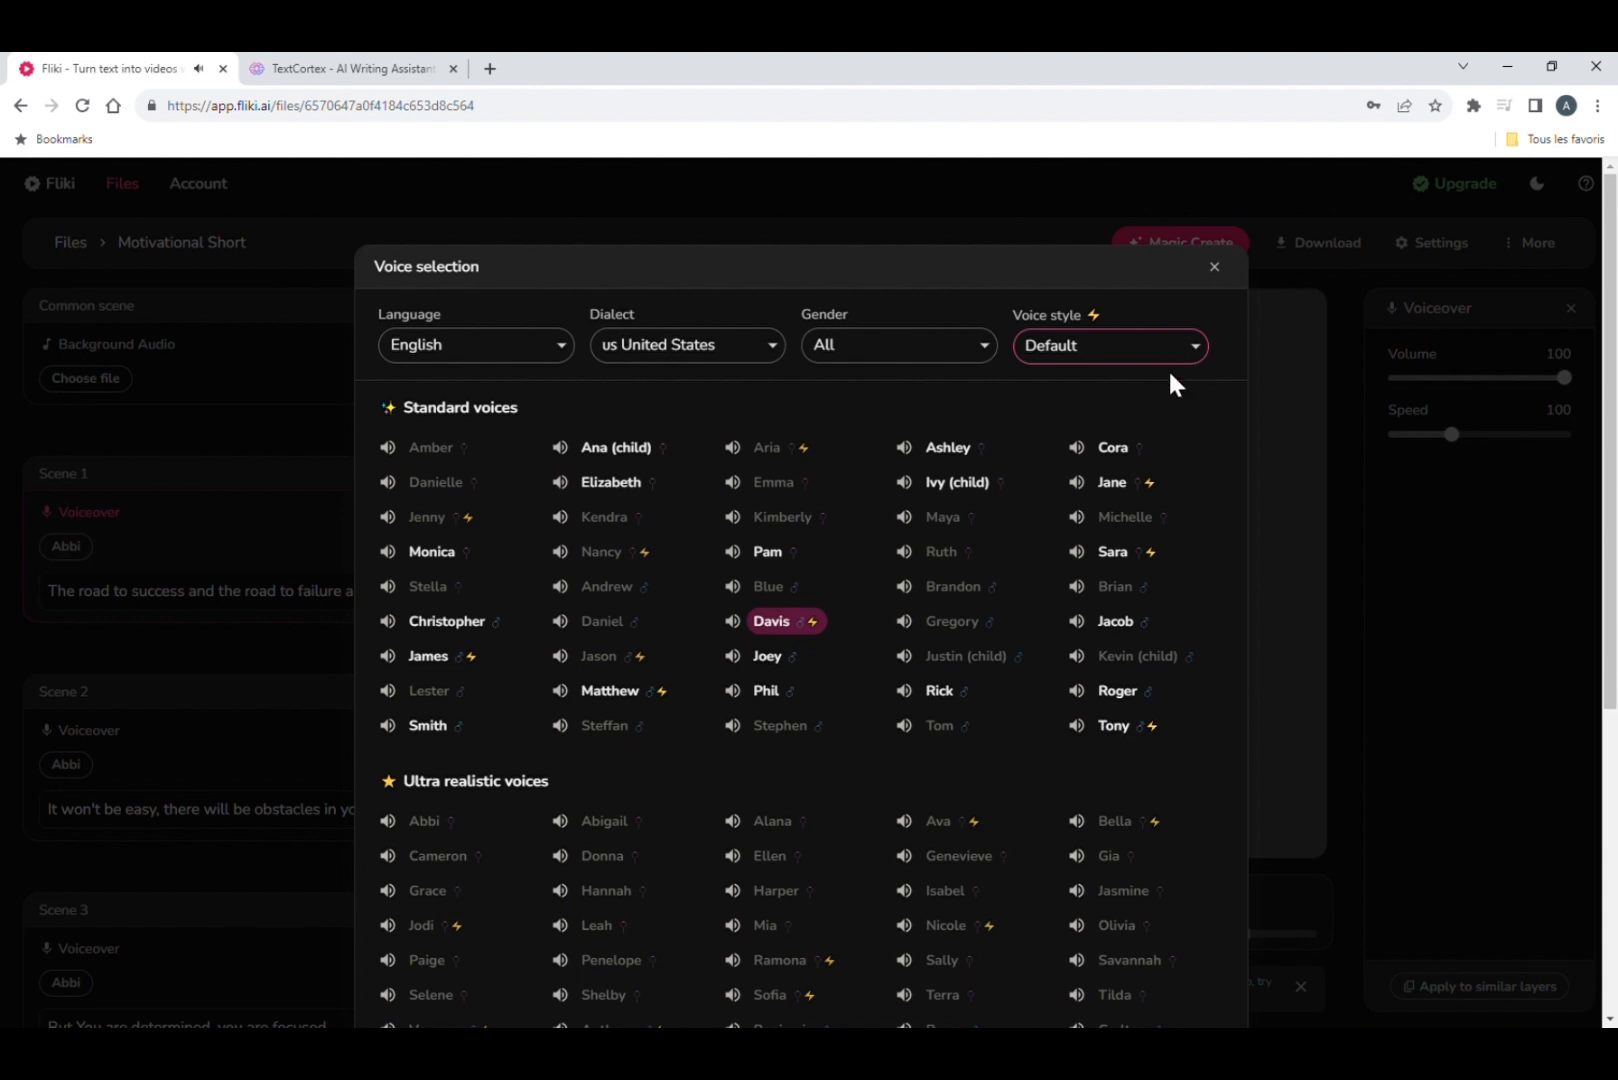
# Set the Davis voice style to Cheerful and assign the voice to scene 1
pyautogui.click(1124, 437)
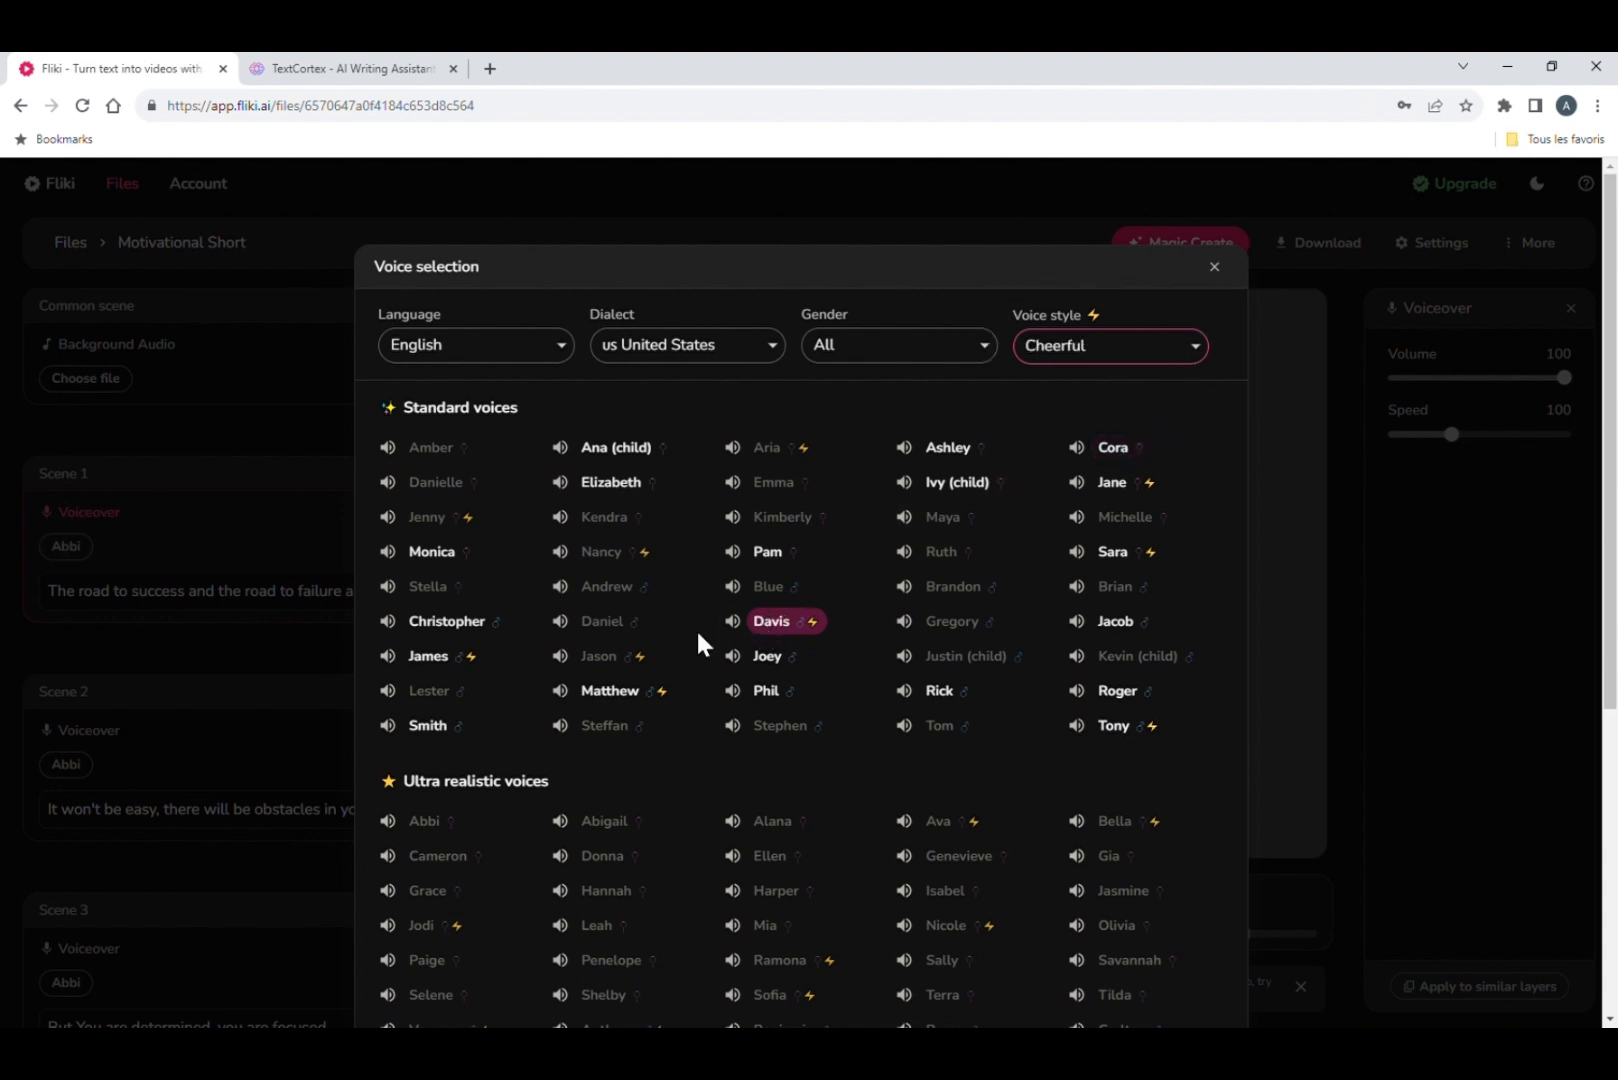
pyautogui.scroll(-5, 771, 607)
pyautogui.click(827, 910)
# Assign the United States voice Davis to scene 2 with another voice style, and play scenes 1 and 2 to compare them
pyautogui.click(66, 764)
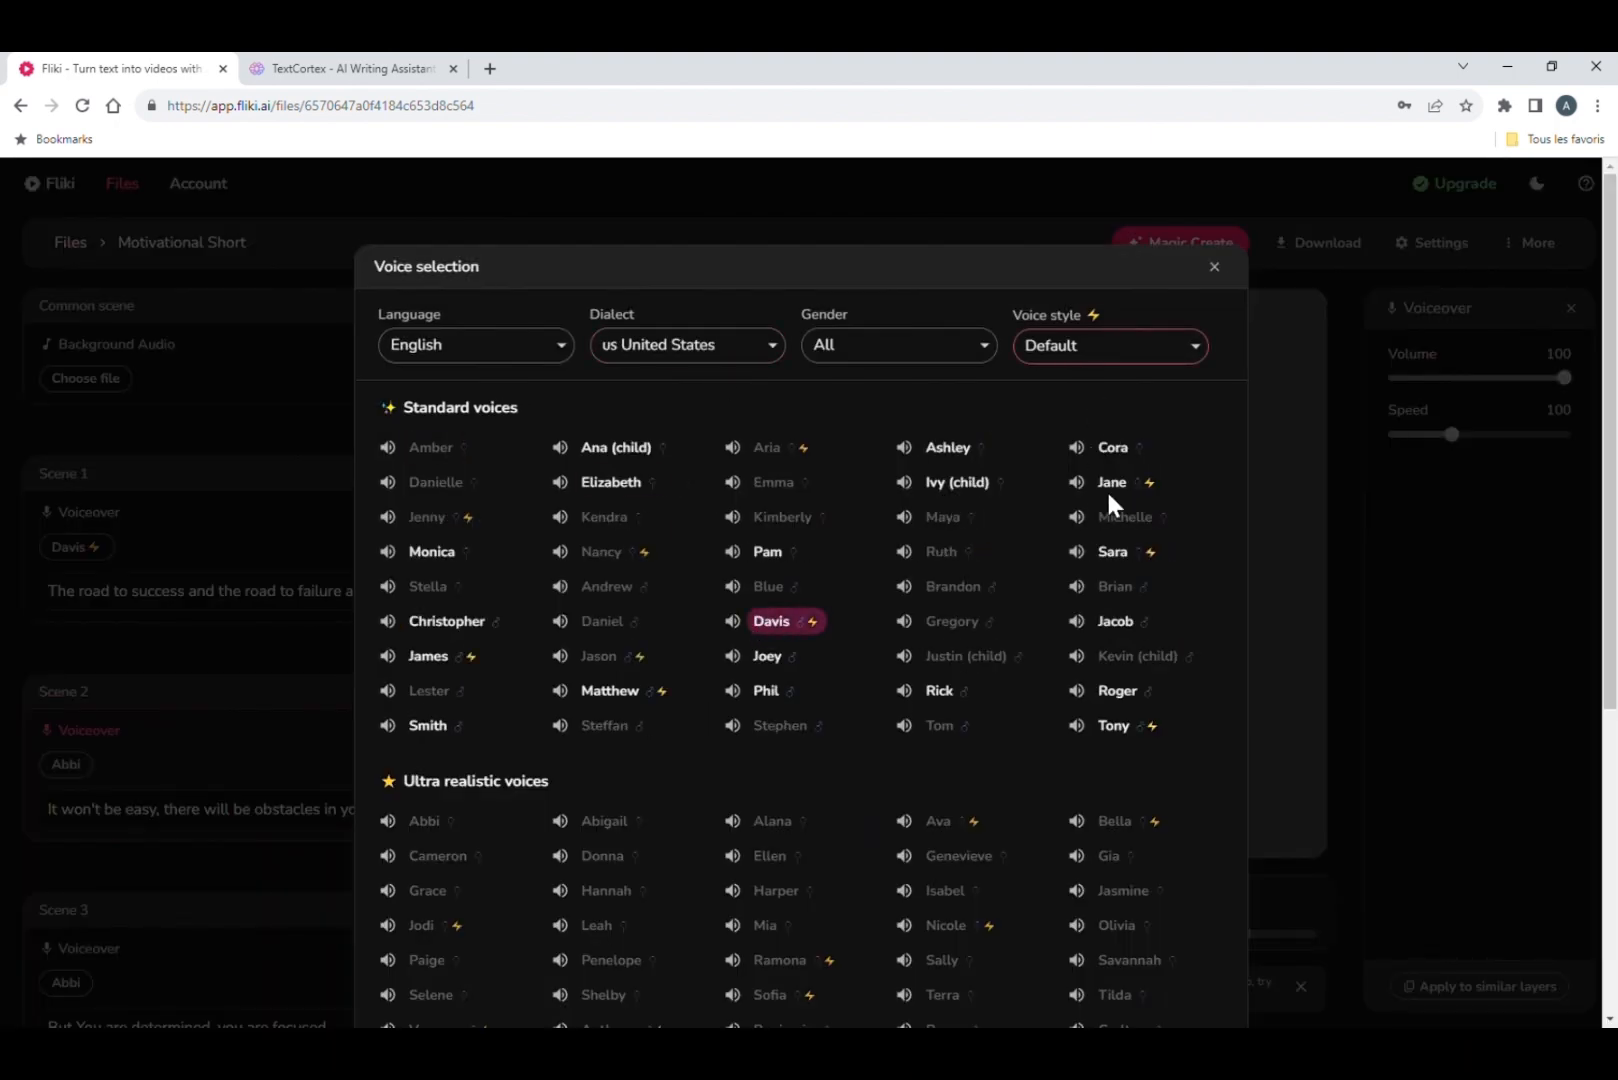
pyautogui.click(1106, 488)
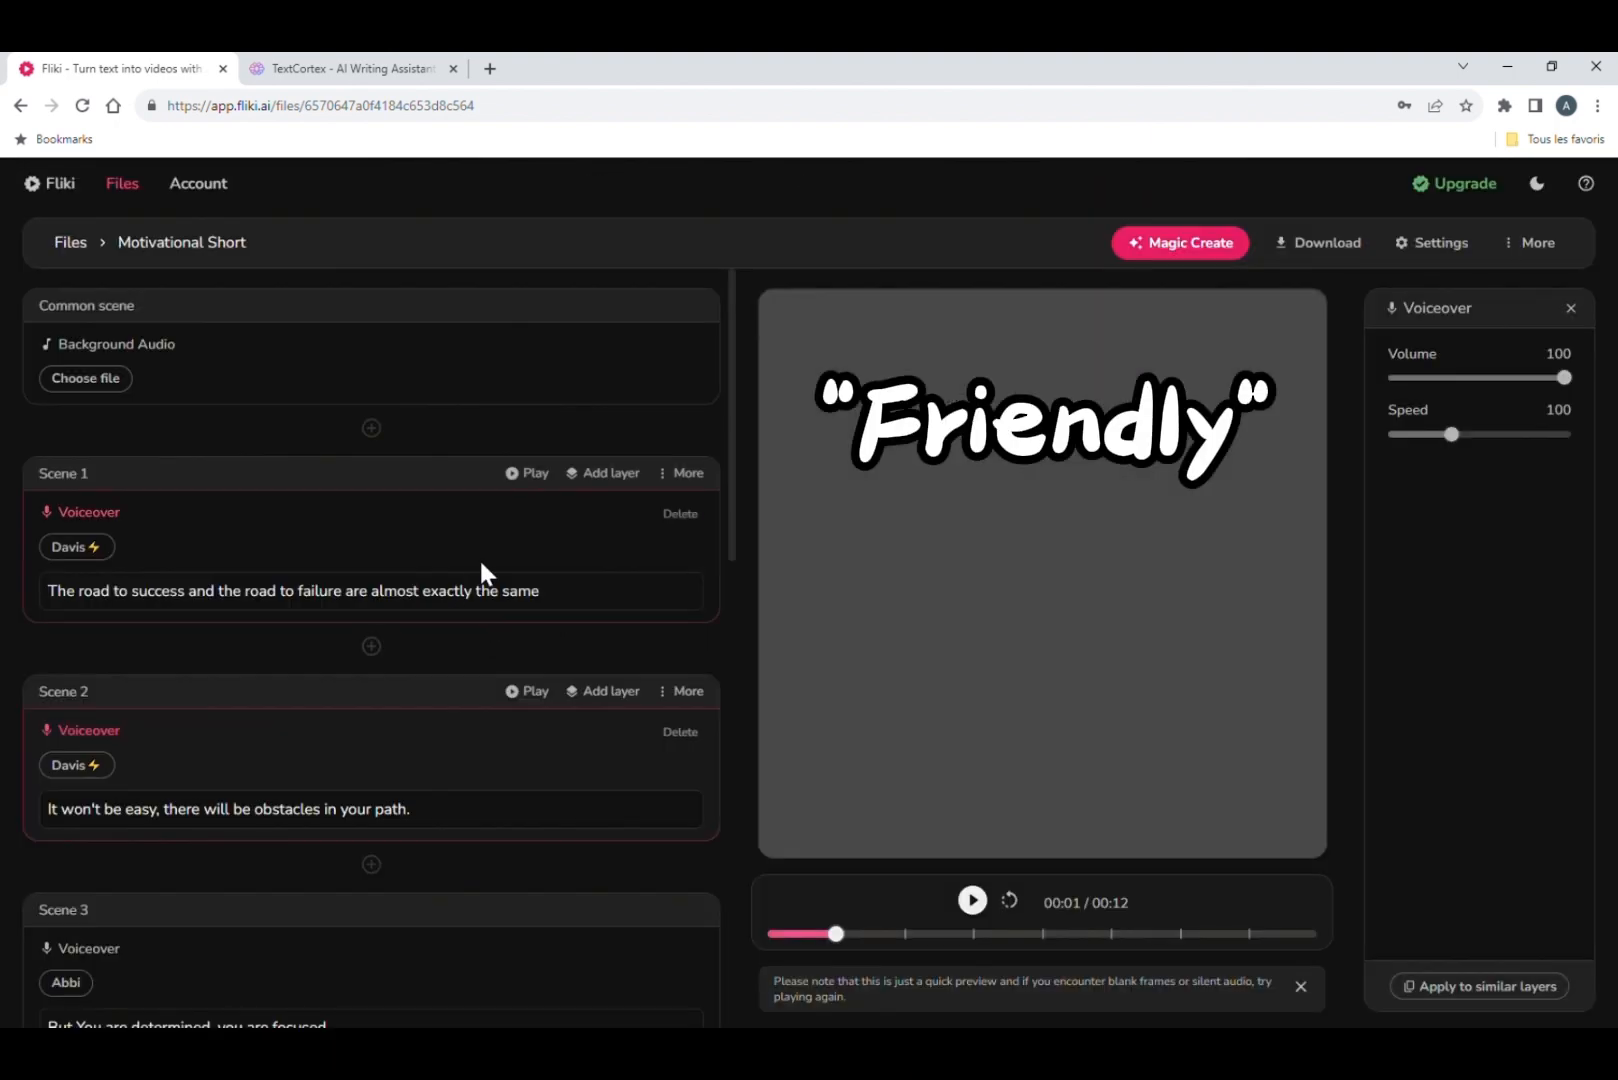
pyautogui.click(530, 475)
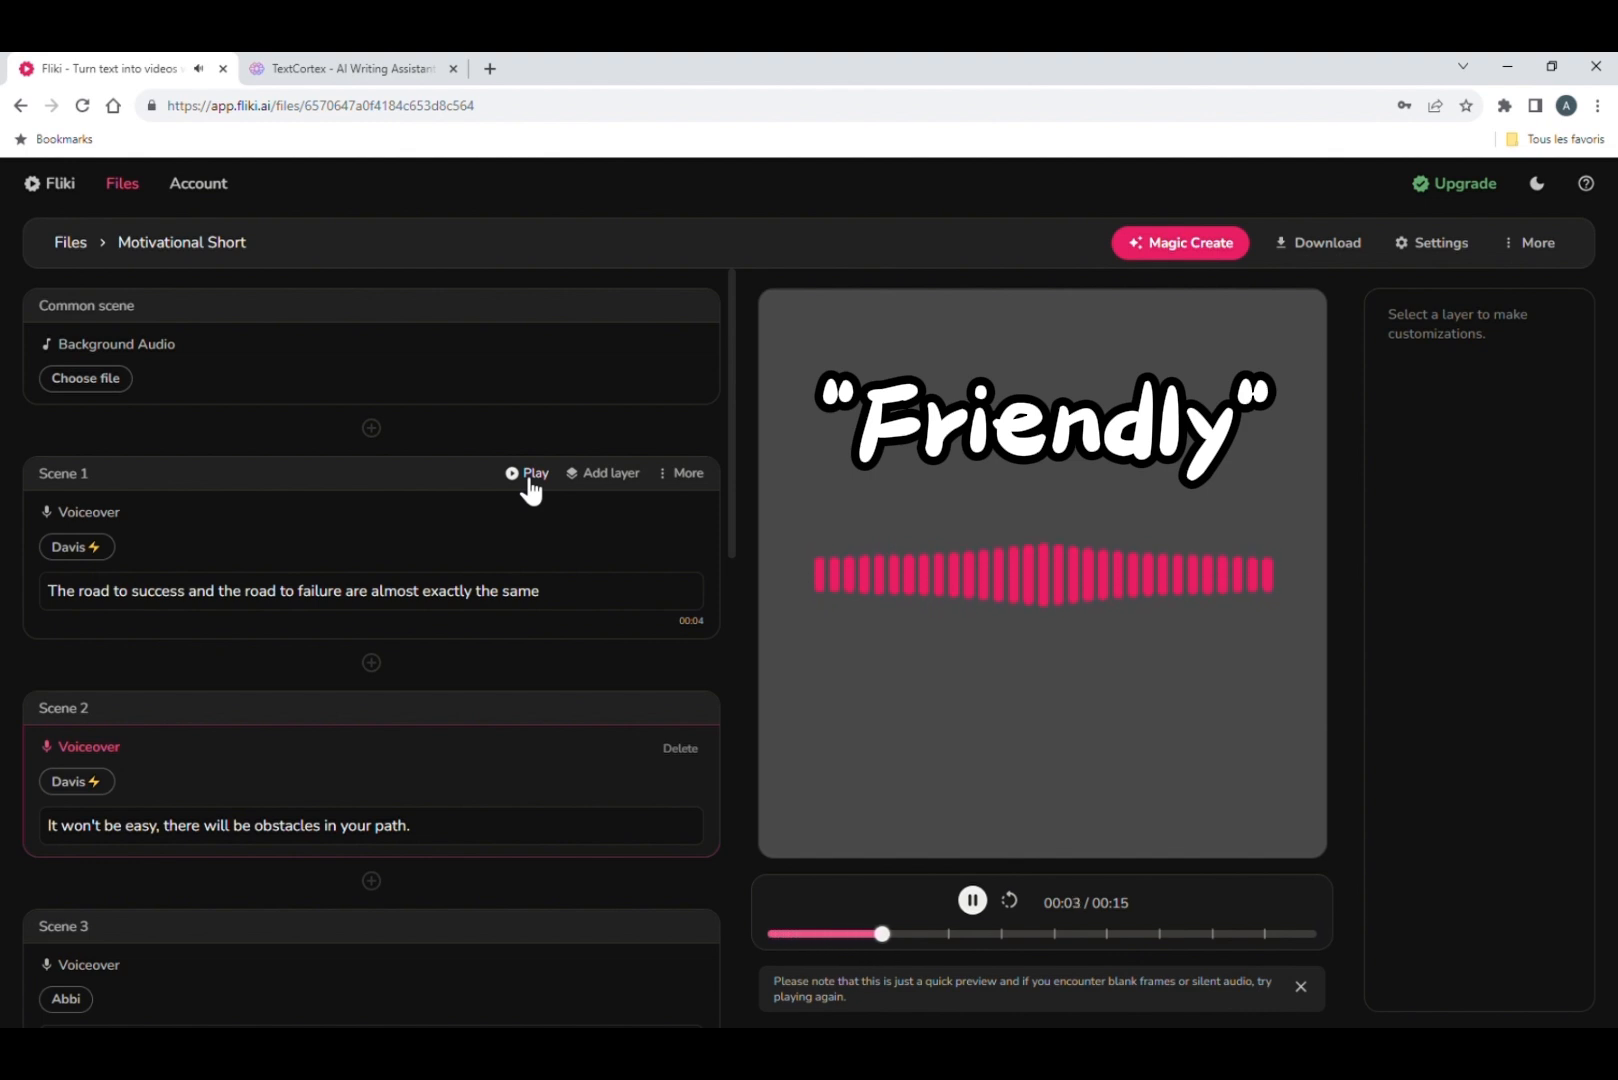
pyautogui.click(541, 712)
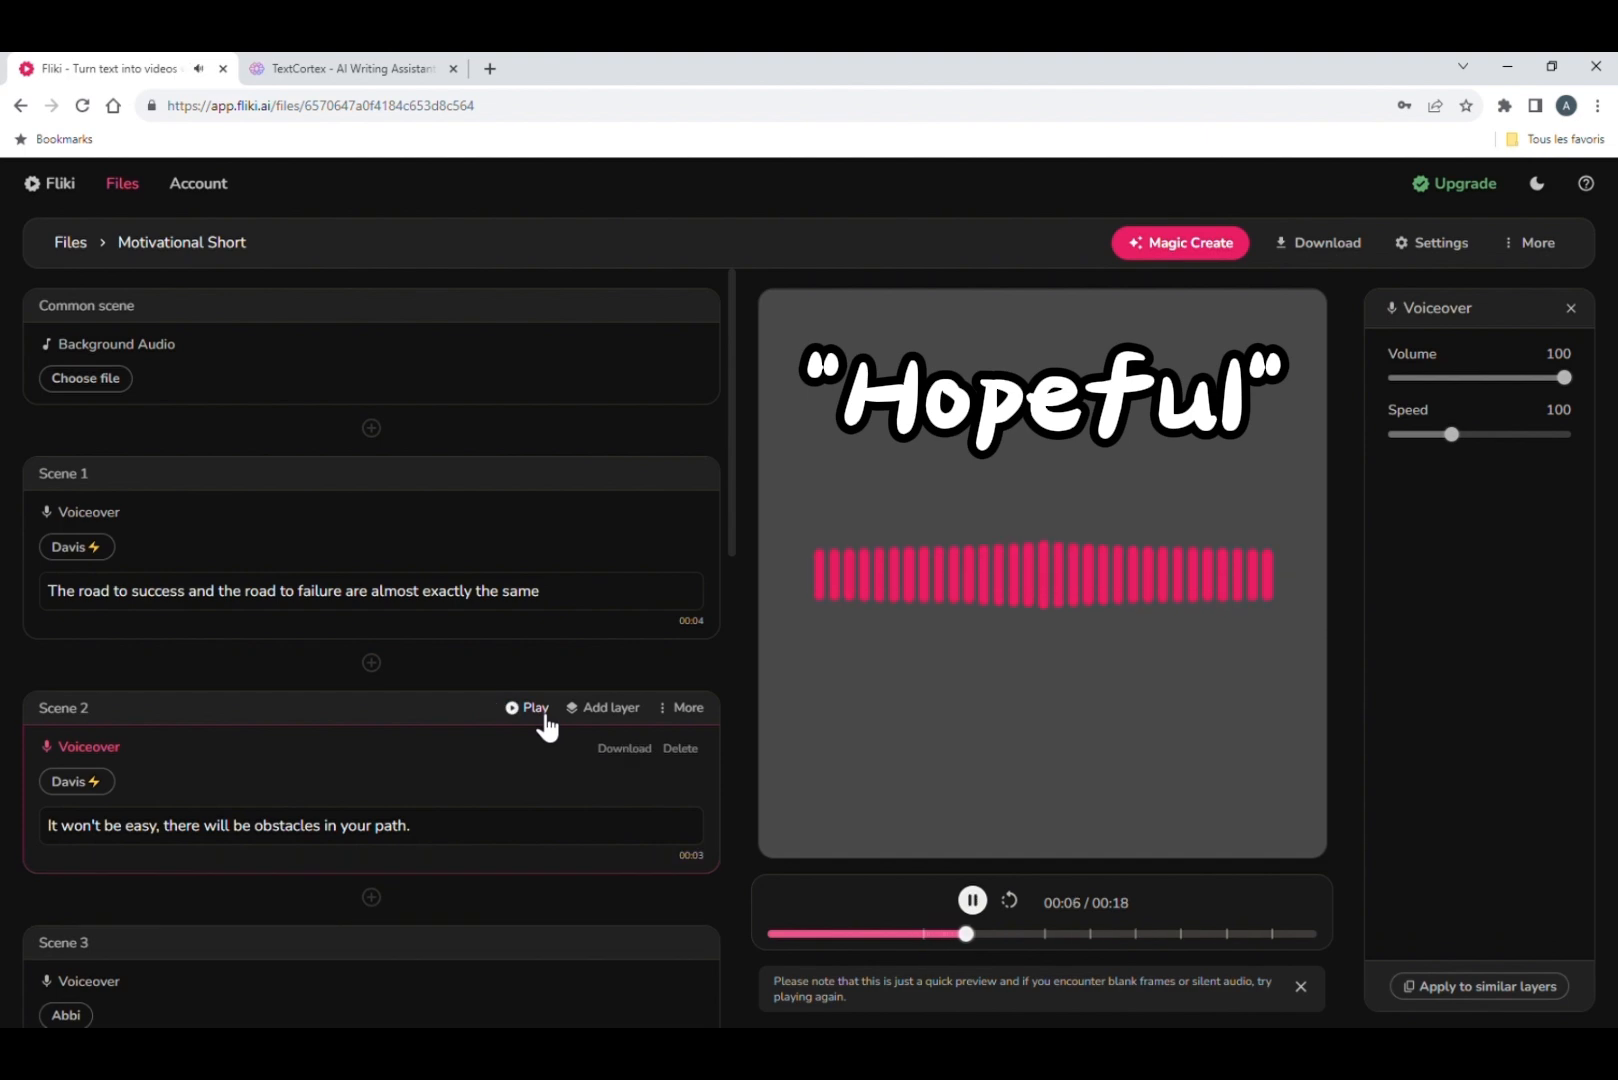
# Change scene 1's Davis voice style to Chat
pyautogui.click(76, 547)
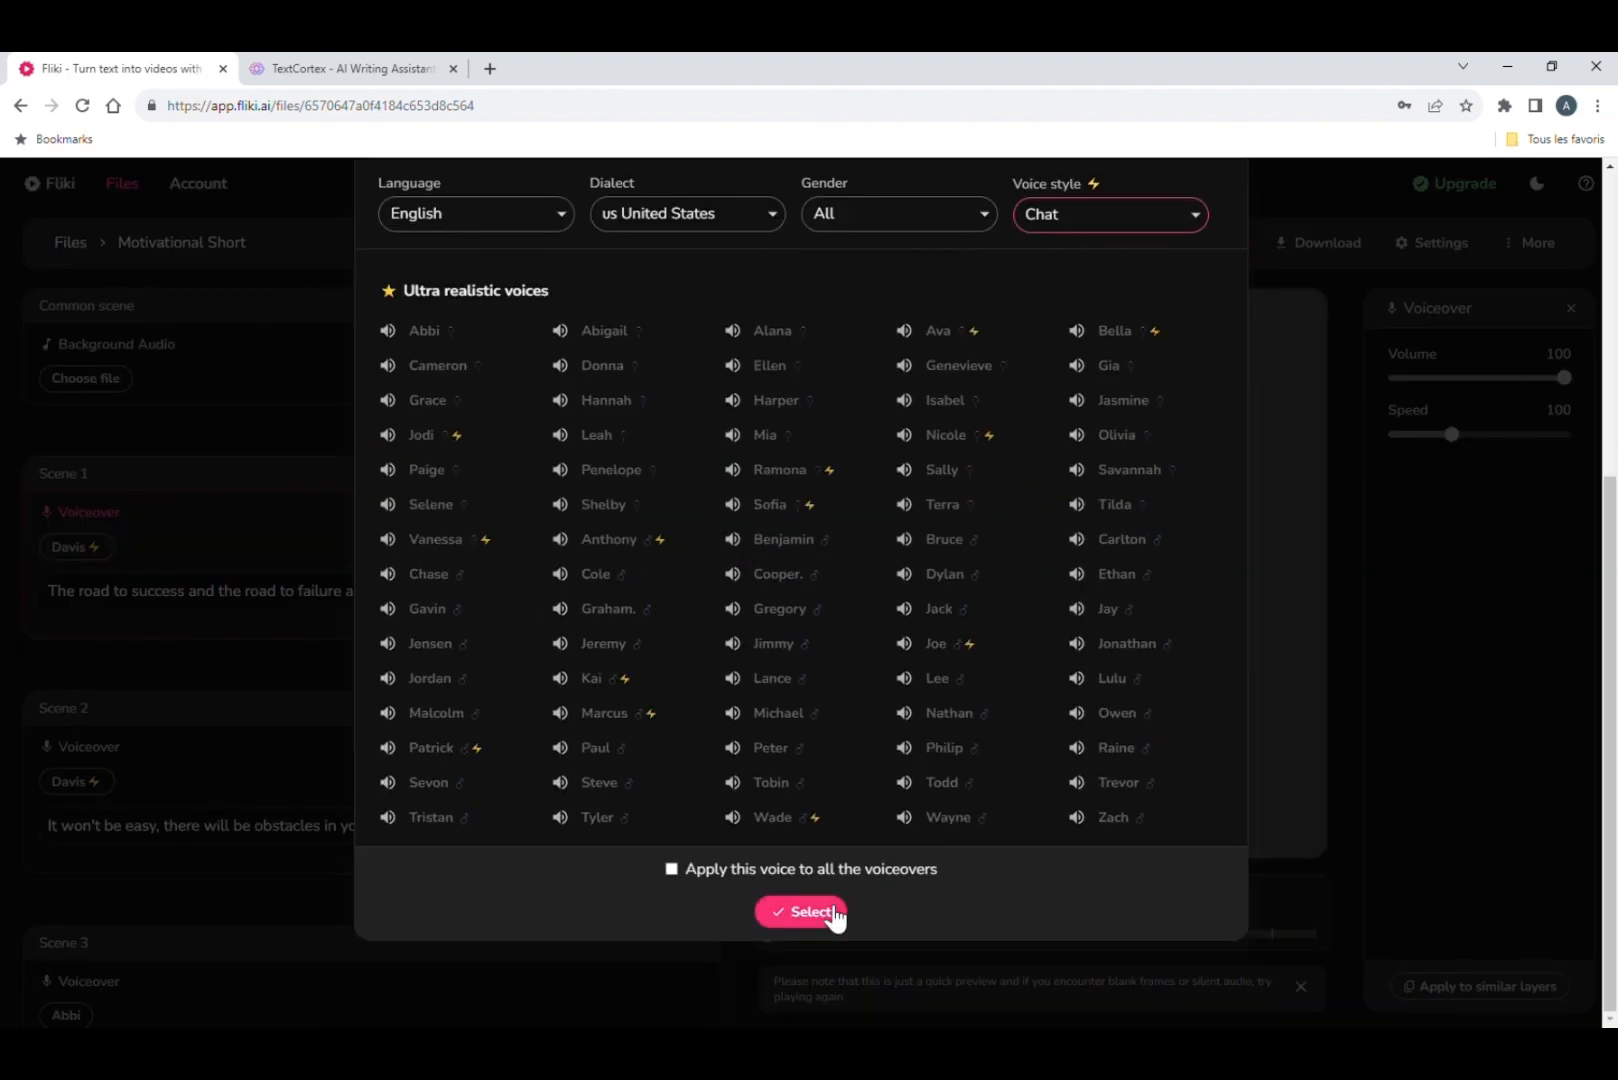
pyautogui.click(830, 913)
# Reword the opening of scene 2's voiceover to "It's never easy"
pyautogui.moveTo(61, 809); pyautogui.dragTo(124, 818)
pyautogui.press('BackSpace')
pyautogui.press('BackSpace')
pyautogui.write("'s never")
pyautogui.press('Delete')
pyautogui.press('Delete')
# Change scene 3's voice to Davis from the United States dialect
pyautogui.scroll(-2, 262, 758)
pyautogui.click(66, 790)
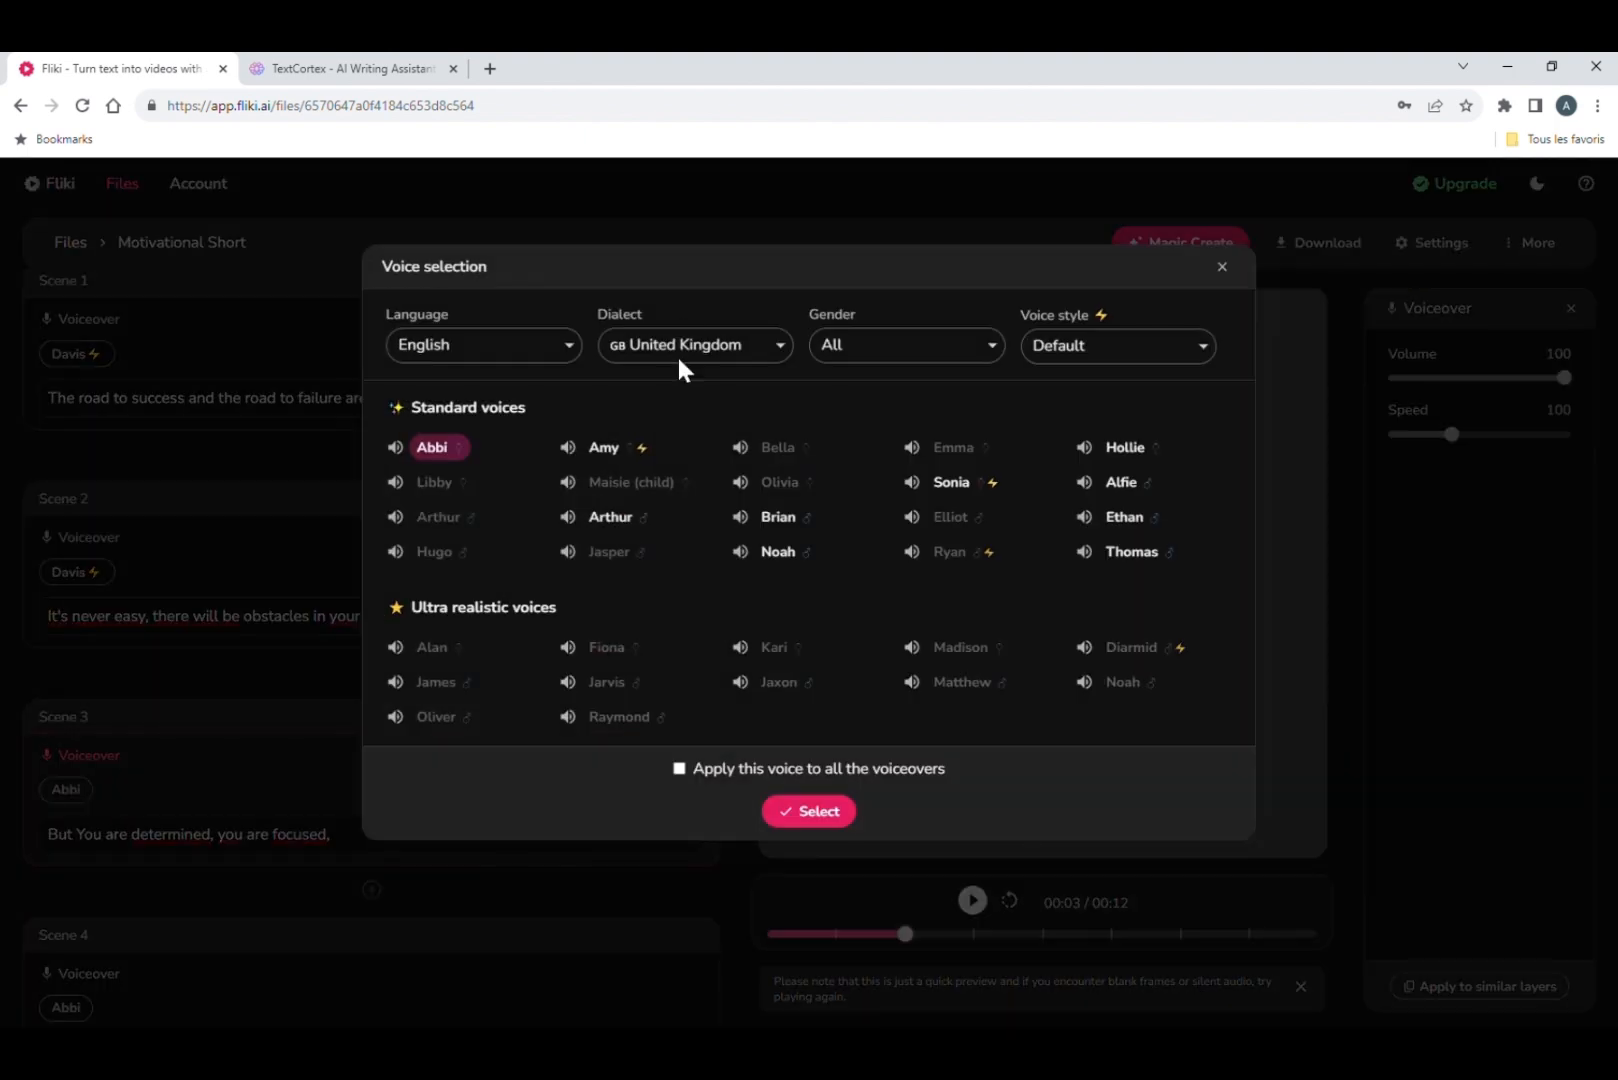
pyautogui.click(680, 340)
pyautogui.click(758, 627)
pyautogui.click(1199, 340)
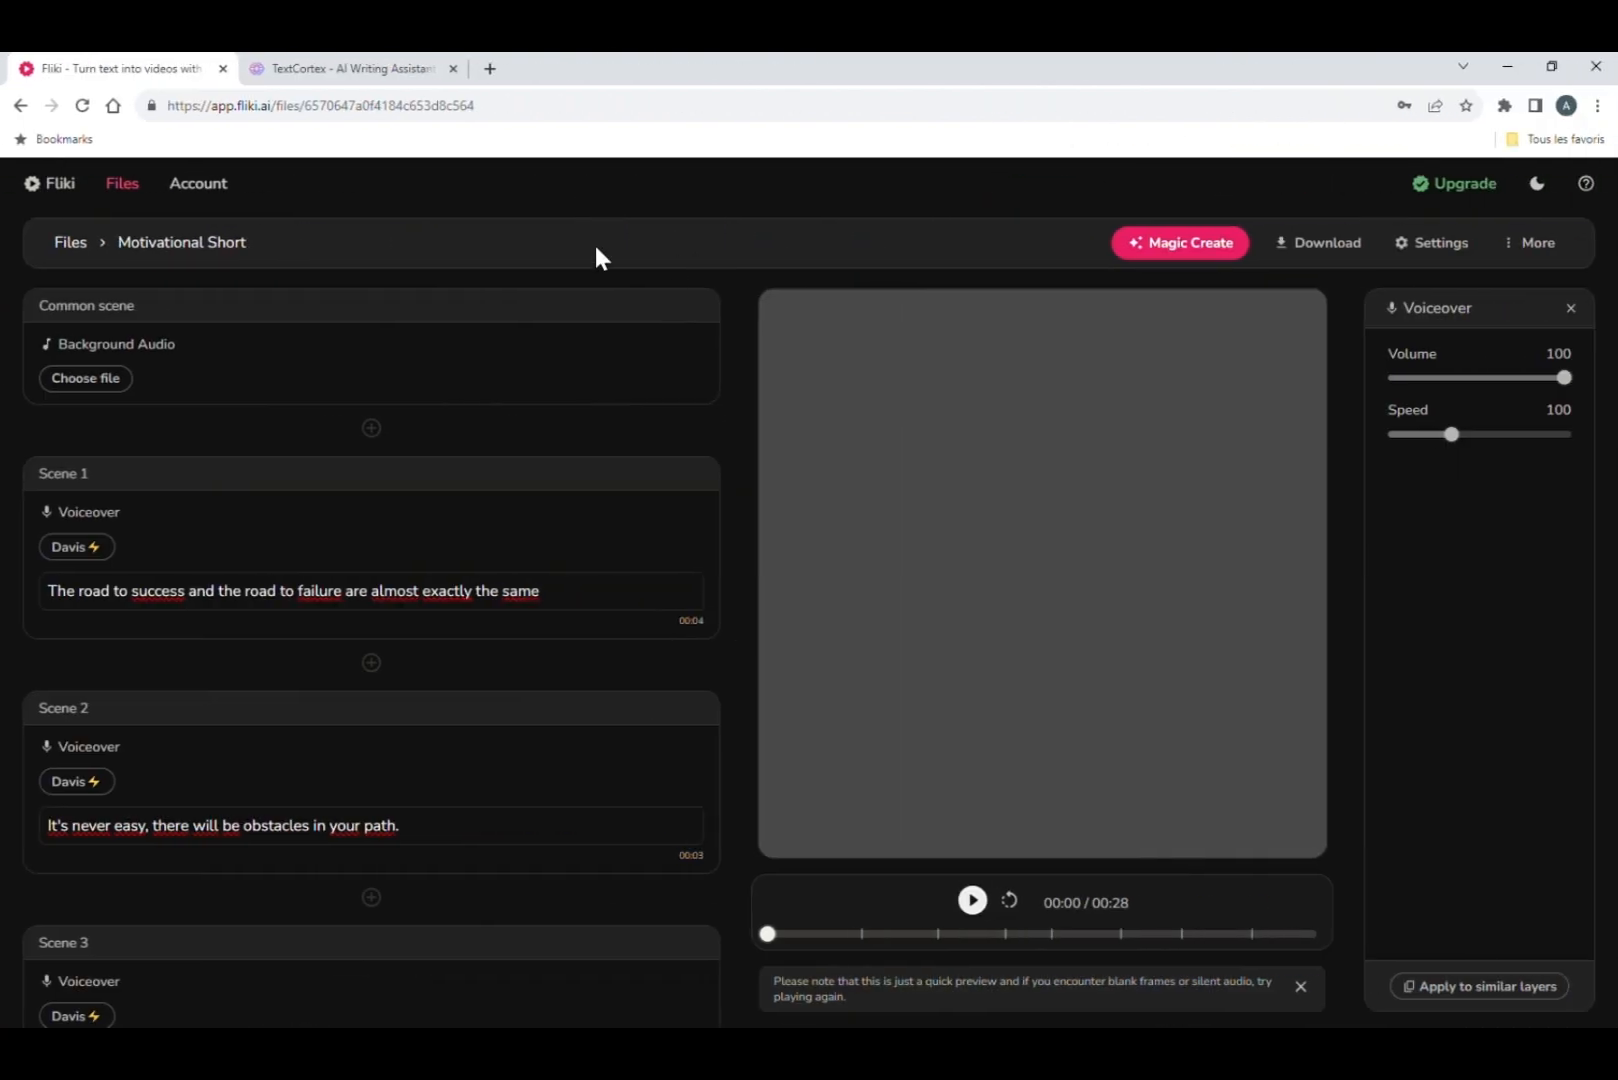
# Review the scenes' voiceover texts and play scene 4
pyautogui.scroll(-3, 679, 452)
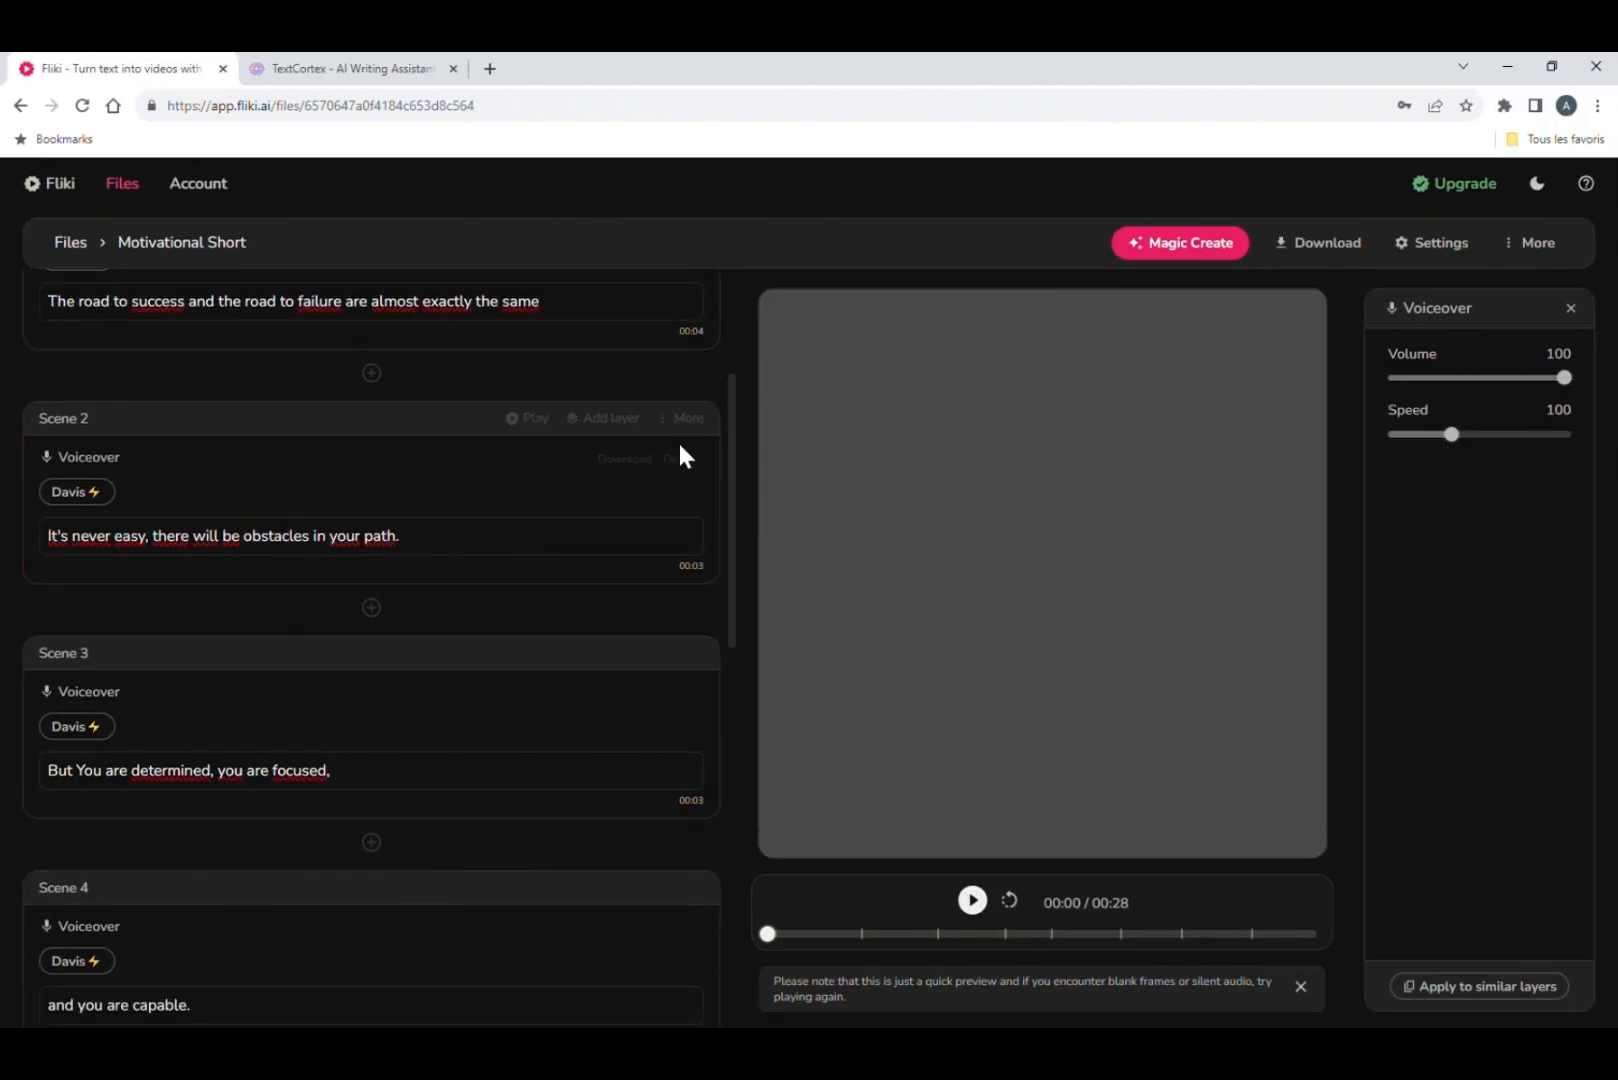
pyautogui.scroll(3, 679, 452)
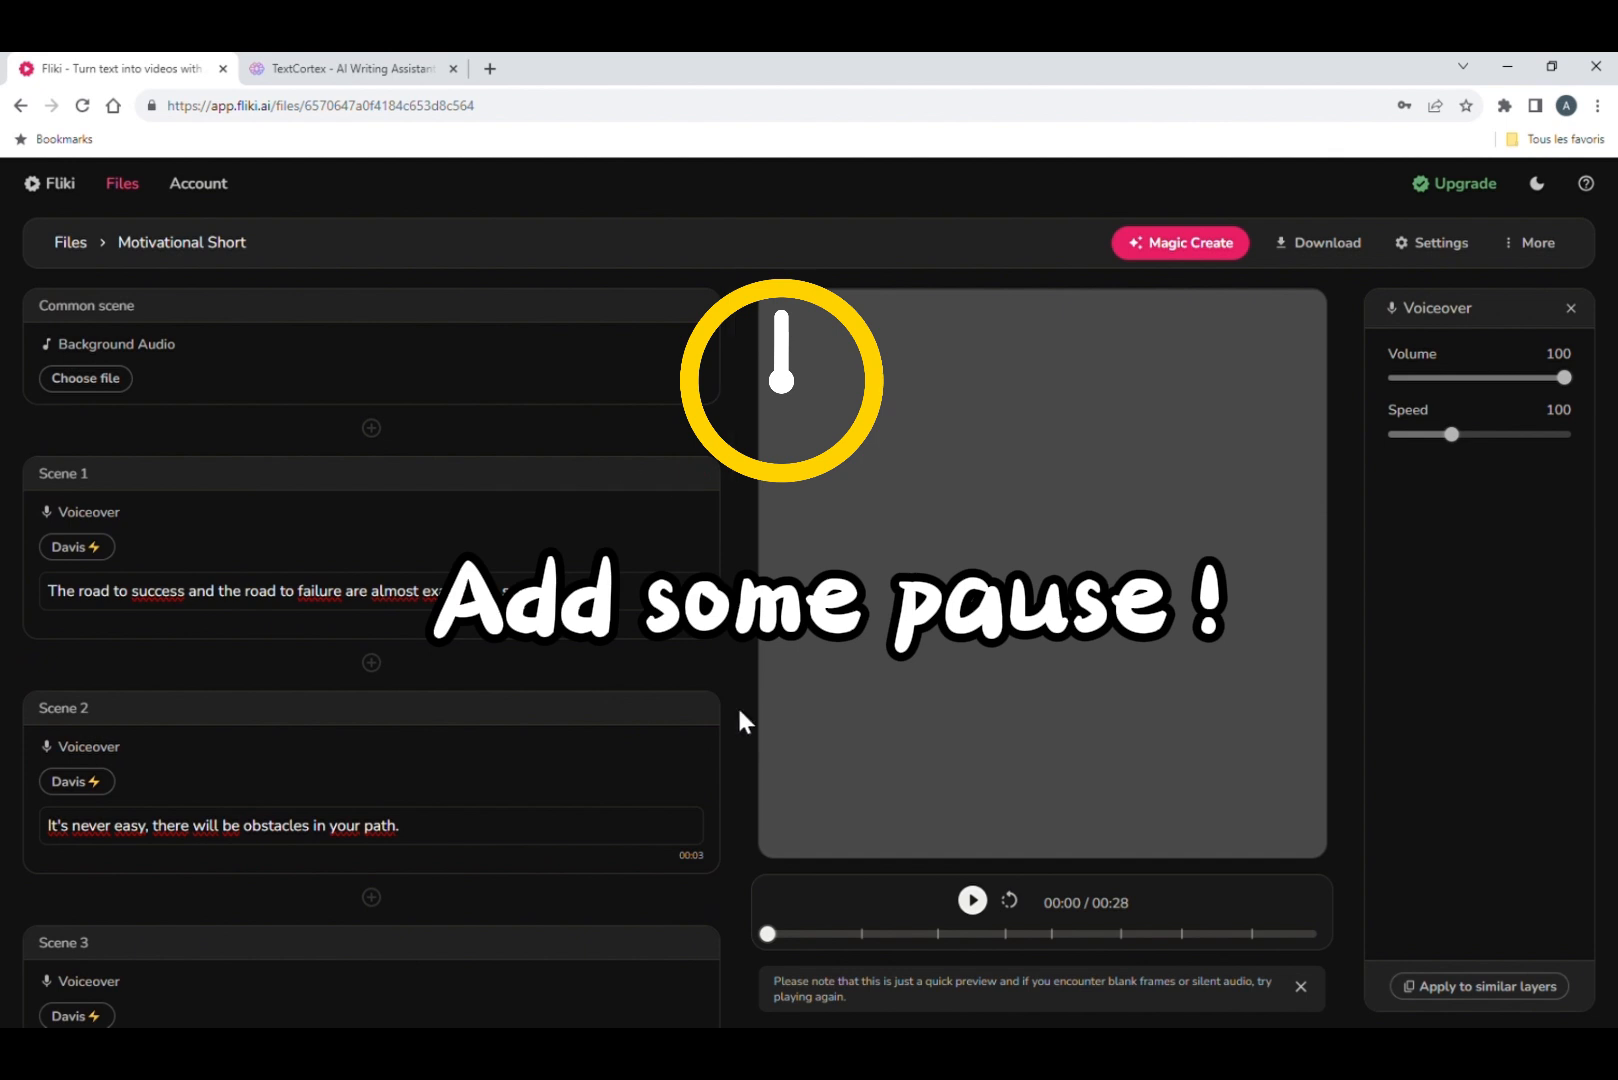
pyautogui.scroll(-3, 671, 765)
pyautogui.scroll(-2, 535, 680)
pyautogui.click(530, 694)
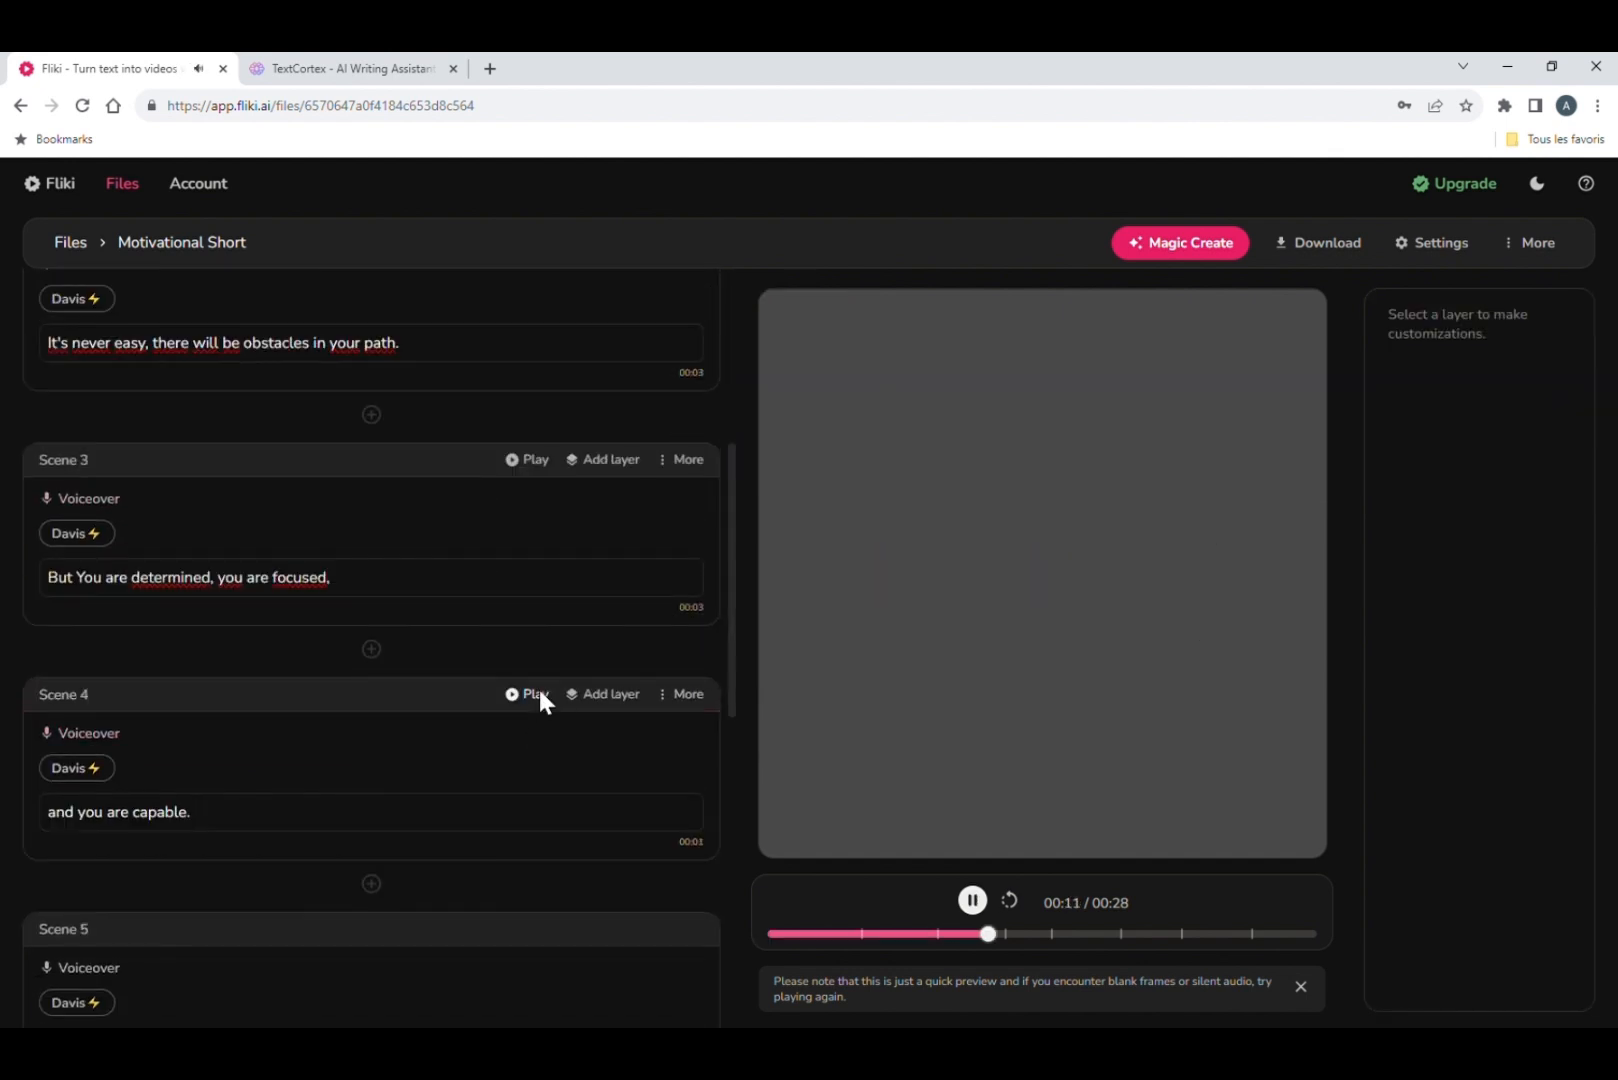
pyautogui.click(663, 608)
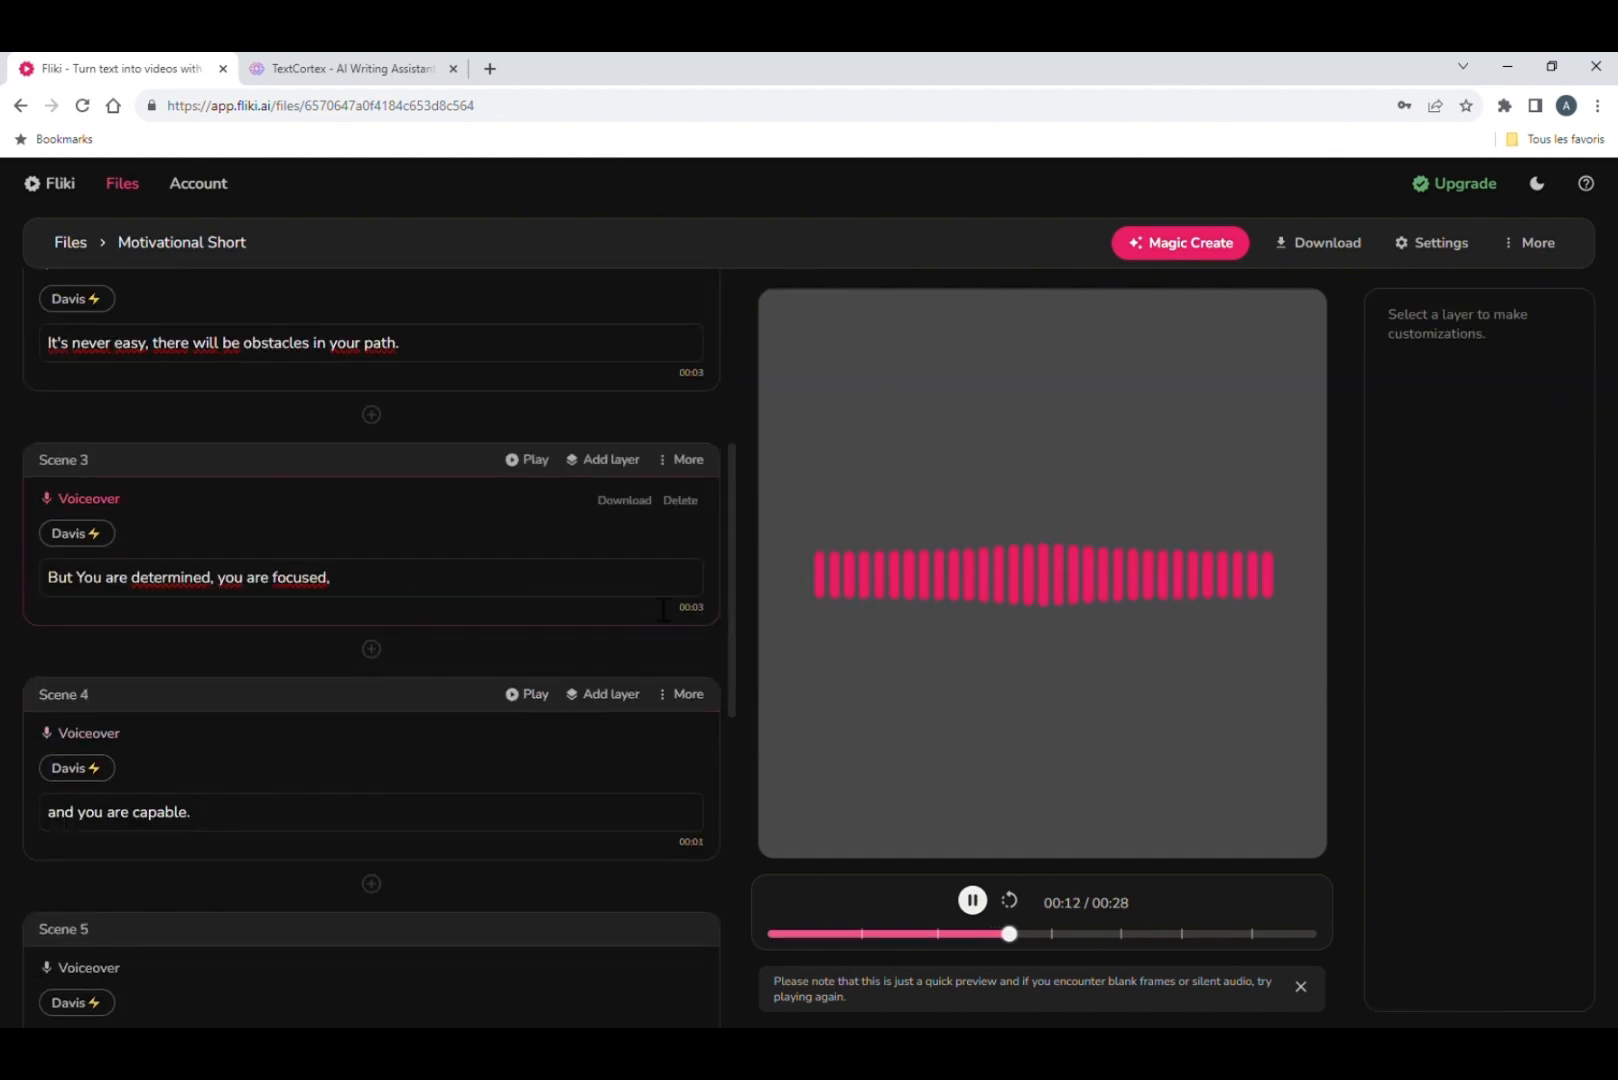
# Insert a 0.1-second pause after "you" in scene 4's voiceover text
pyautogui.click(296, 790)
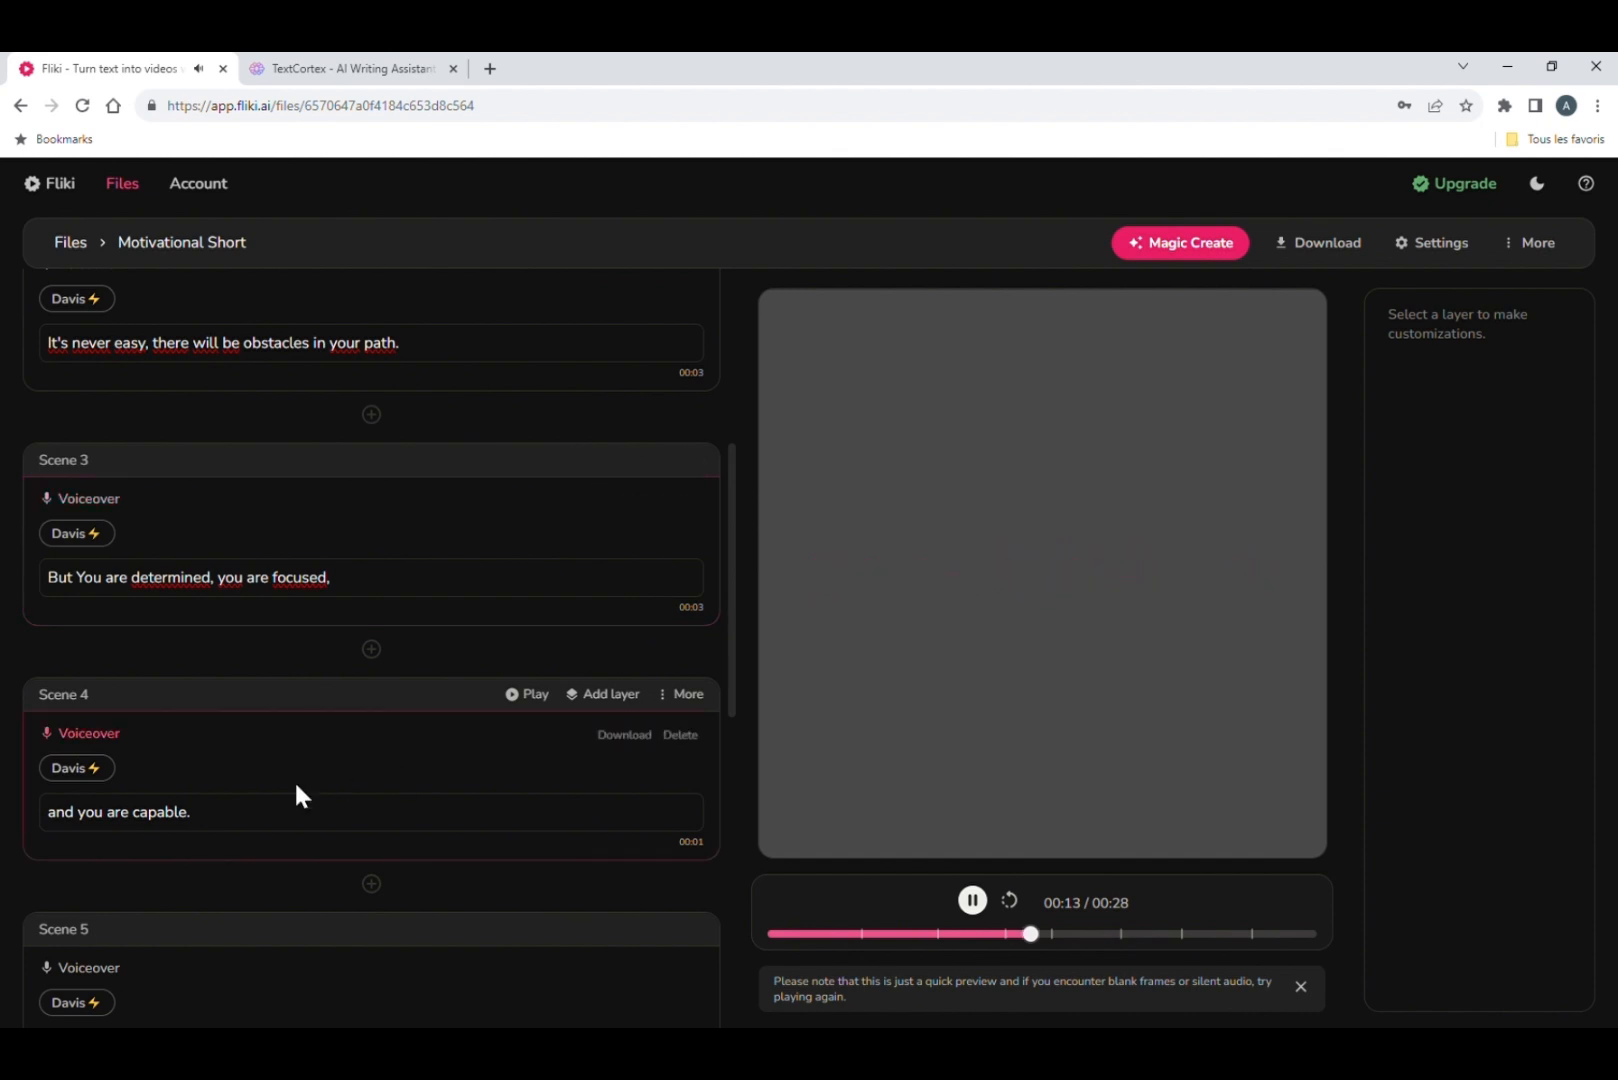
pyautogui.doubleClick(90, 812)
pyautogui.click(180, 779)
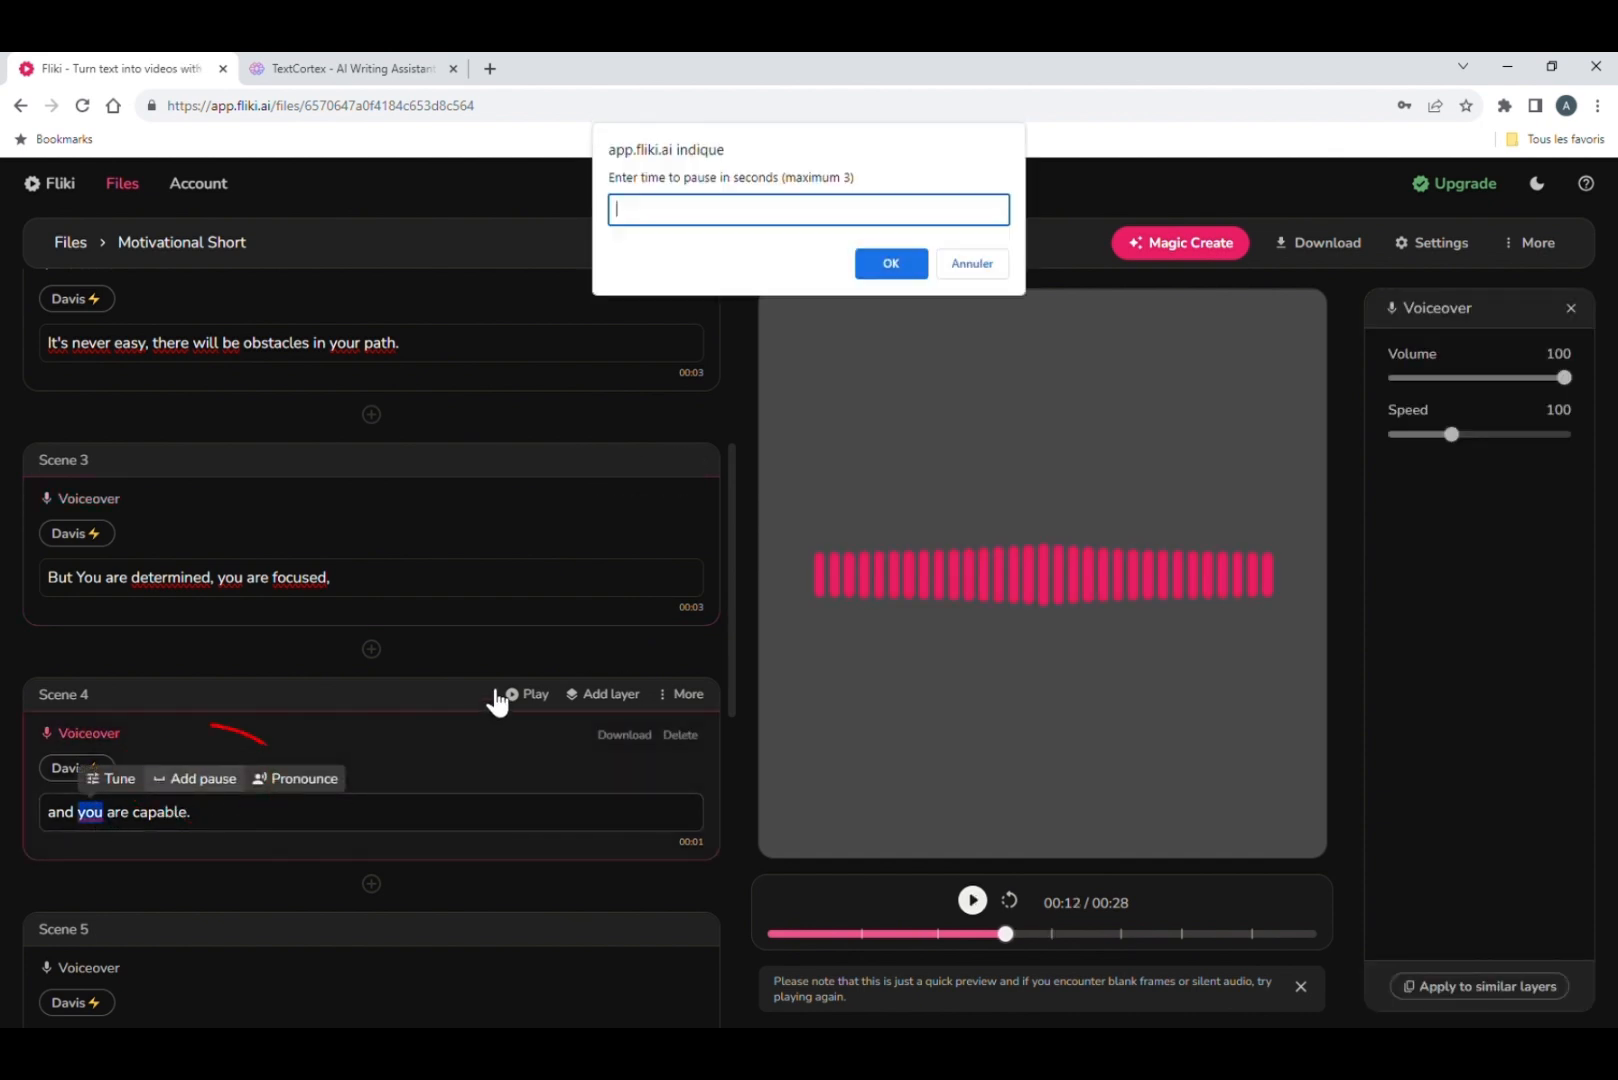
pyautogui.click(903, 270)
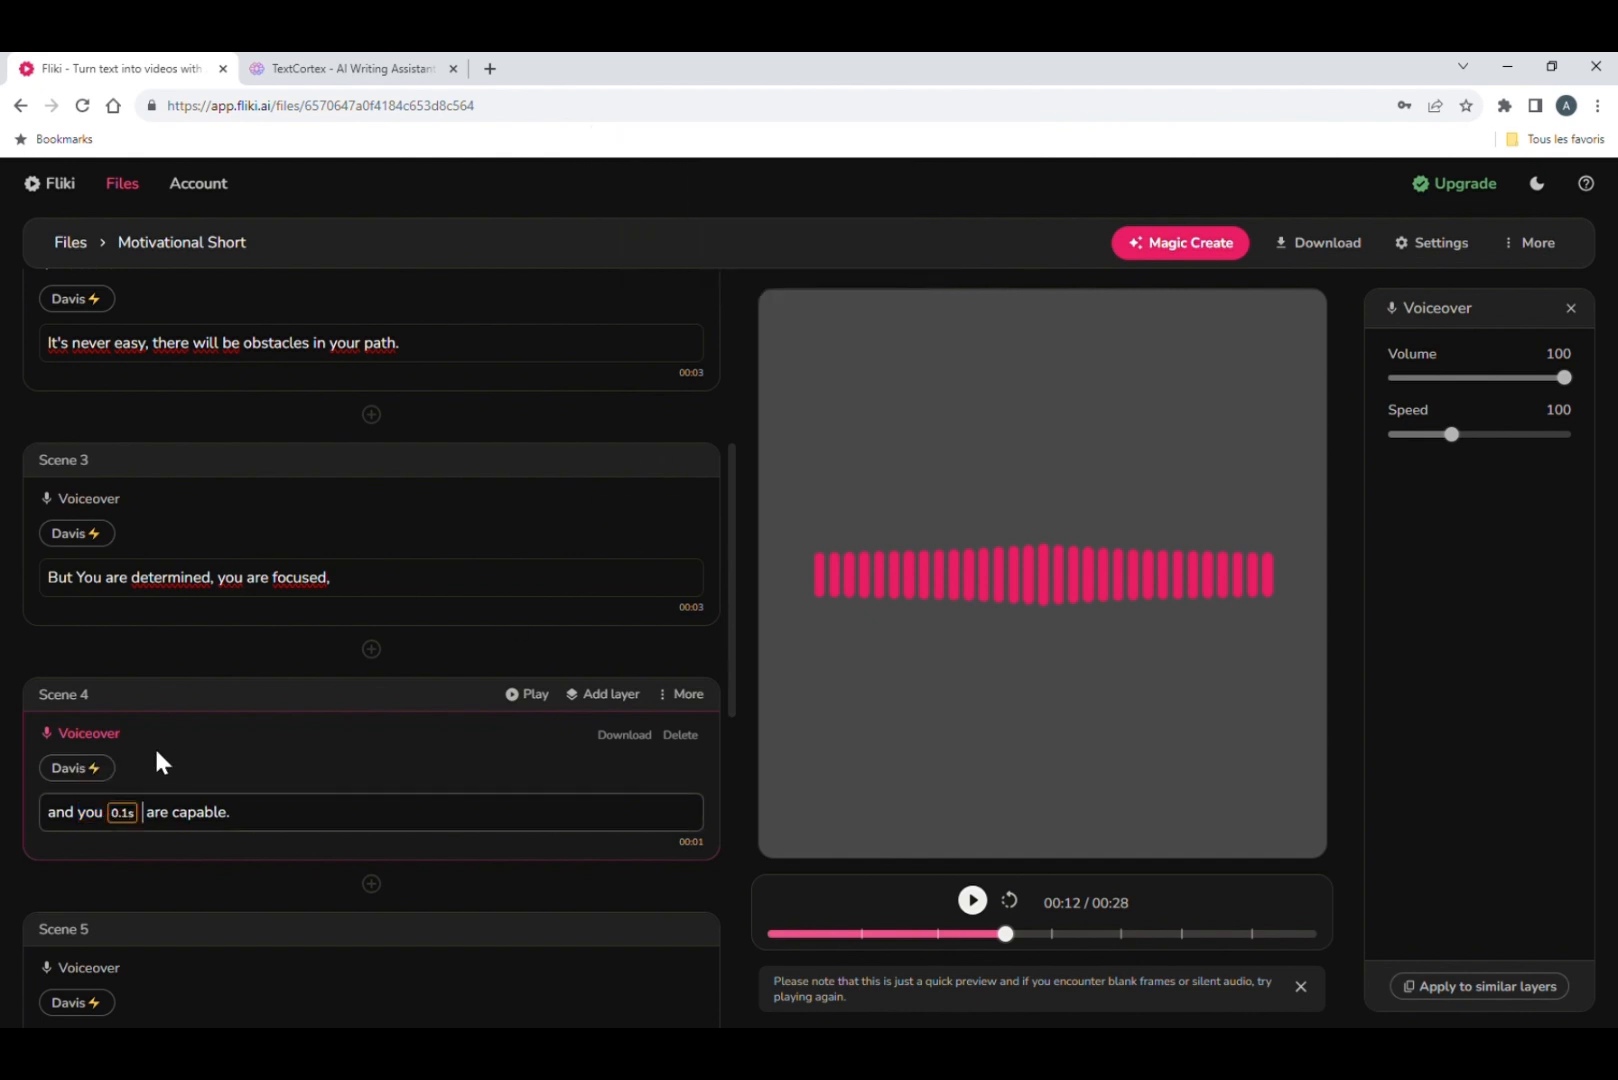
# Insert a 0.2-second pause after "are" in scene 4's voiceover text and play the scene
pyautogui.doubleClick(157, 812)
pyautogui.click(265, 779)
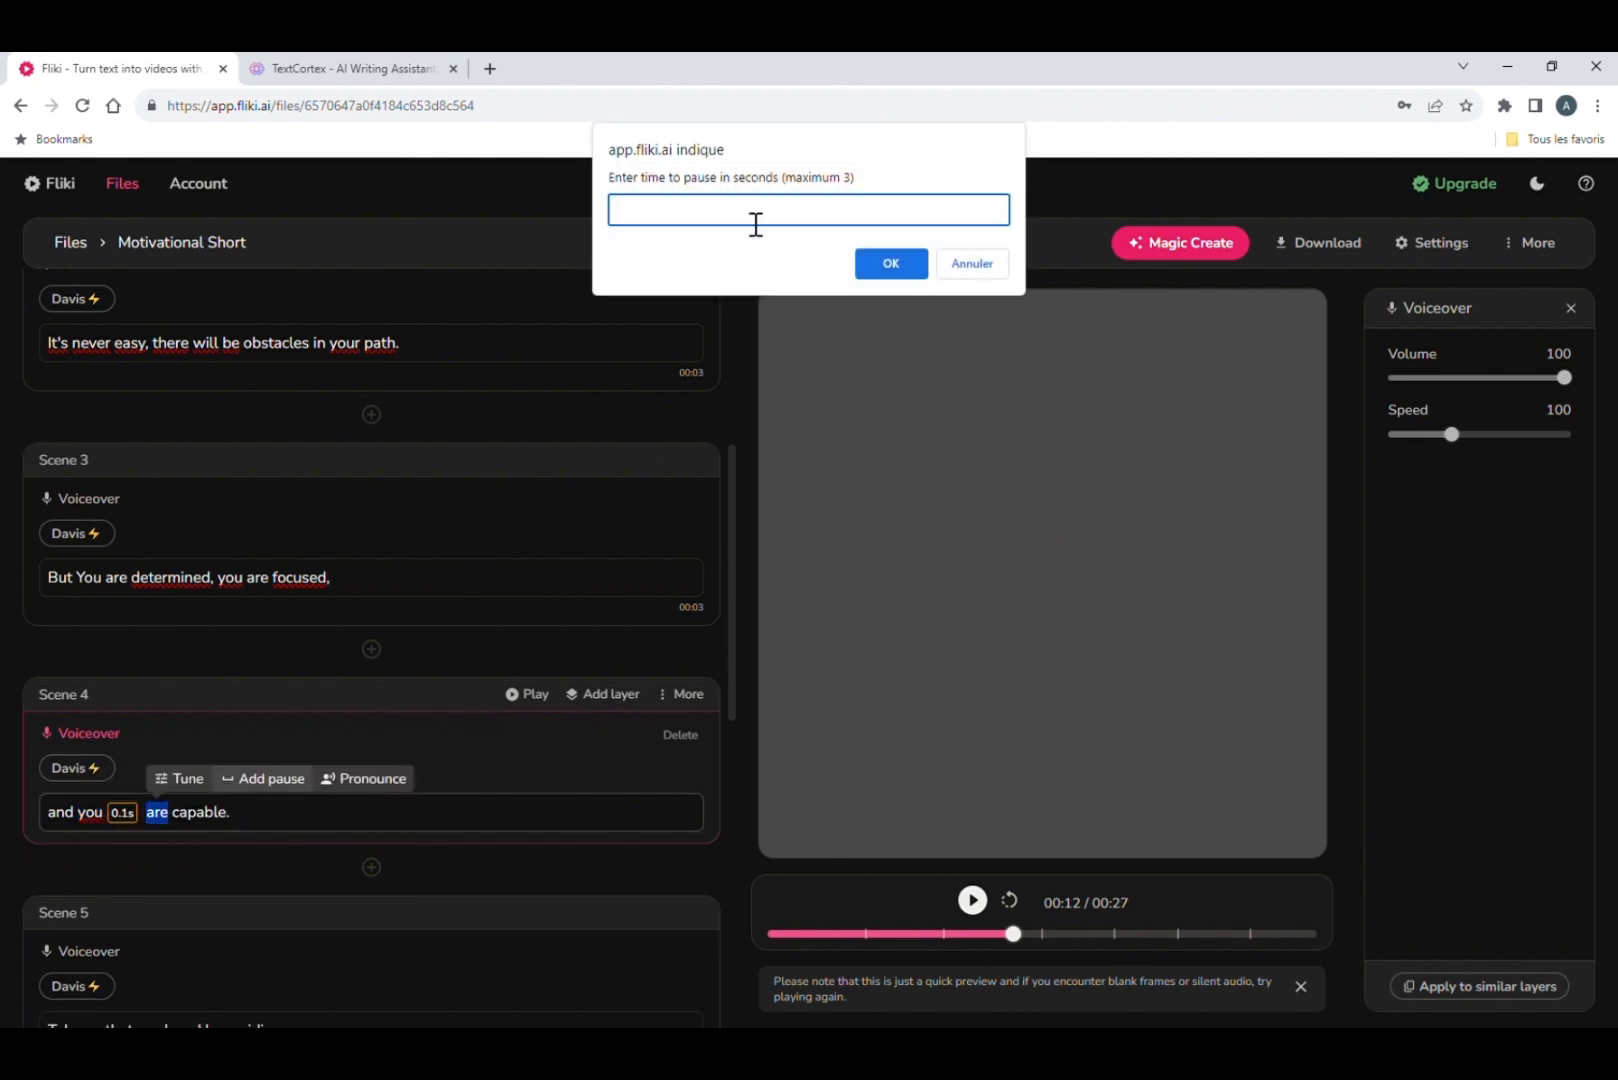
pyautogui.write('0.2')
pyautogui.click(889, 264)
pyautogui.click(543, 700)
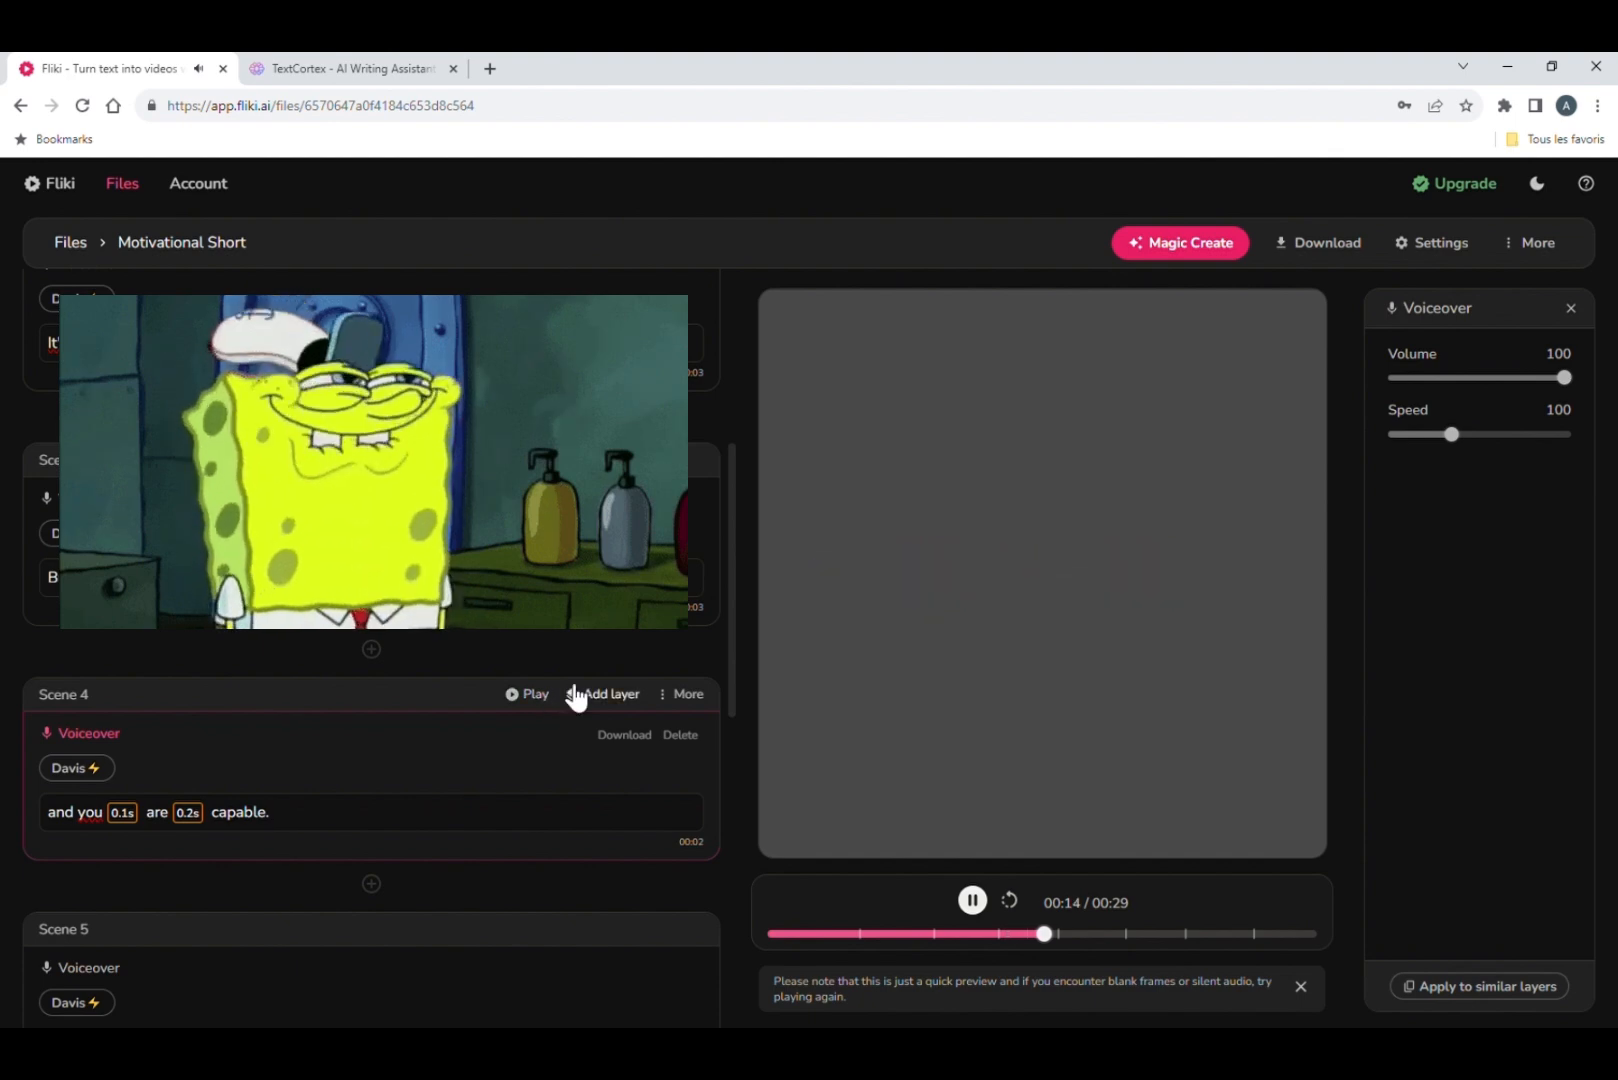
pyautogui.scroll(-2, 570, 695)
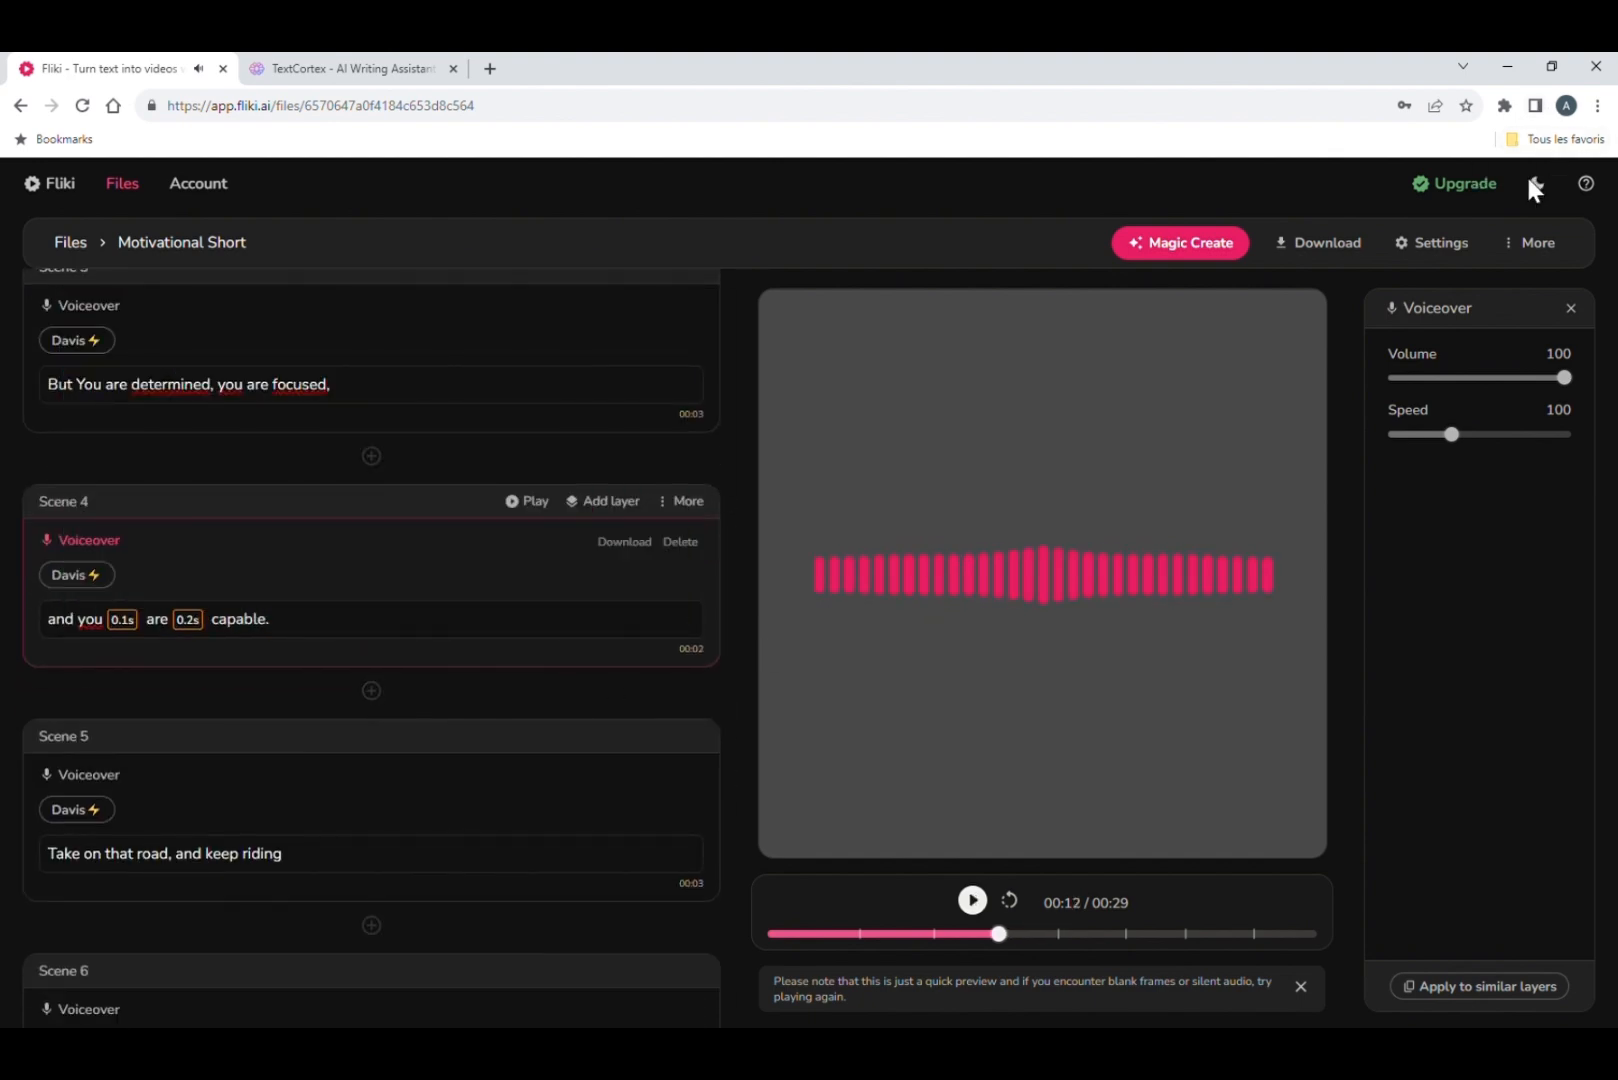
# Start a new export of the Motivational Short file to download it
pyautogui.click(1325, 243)
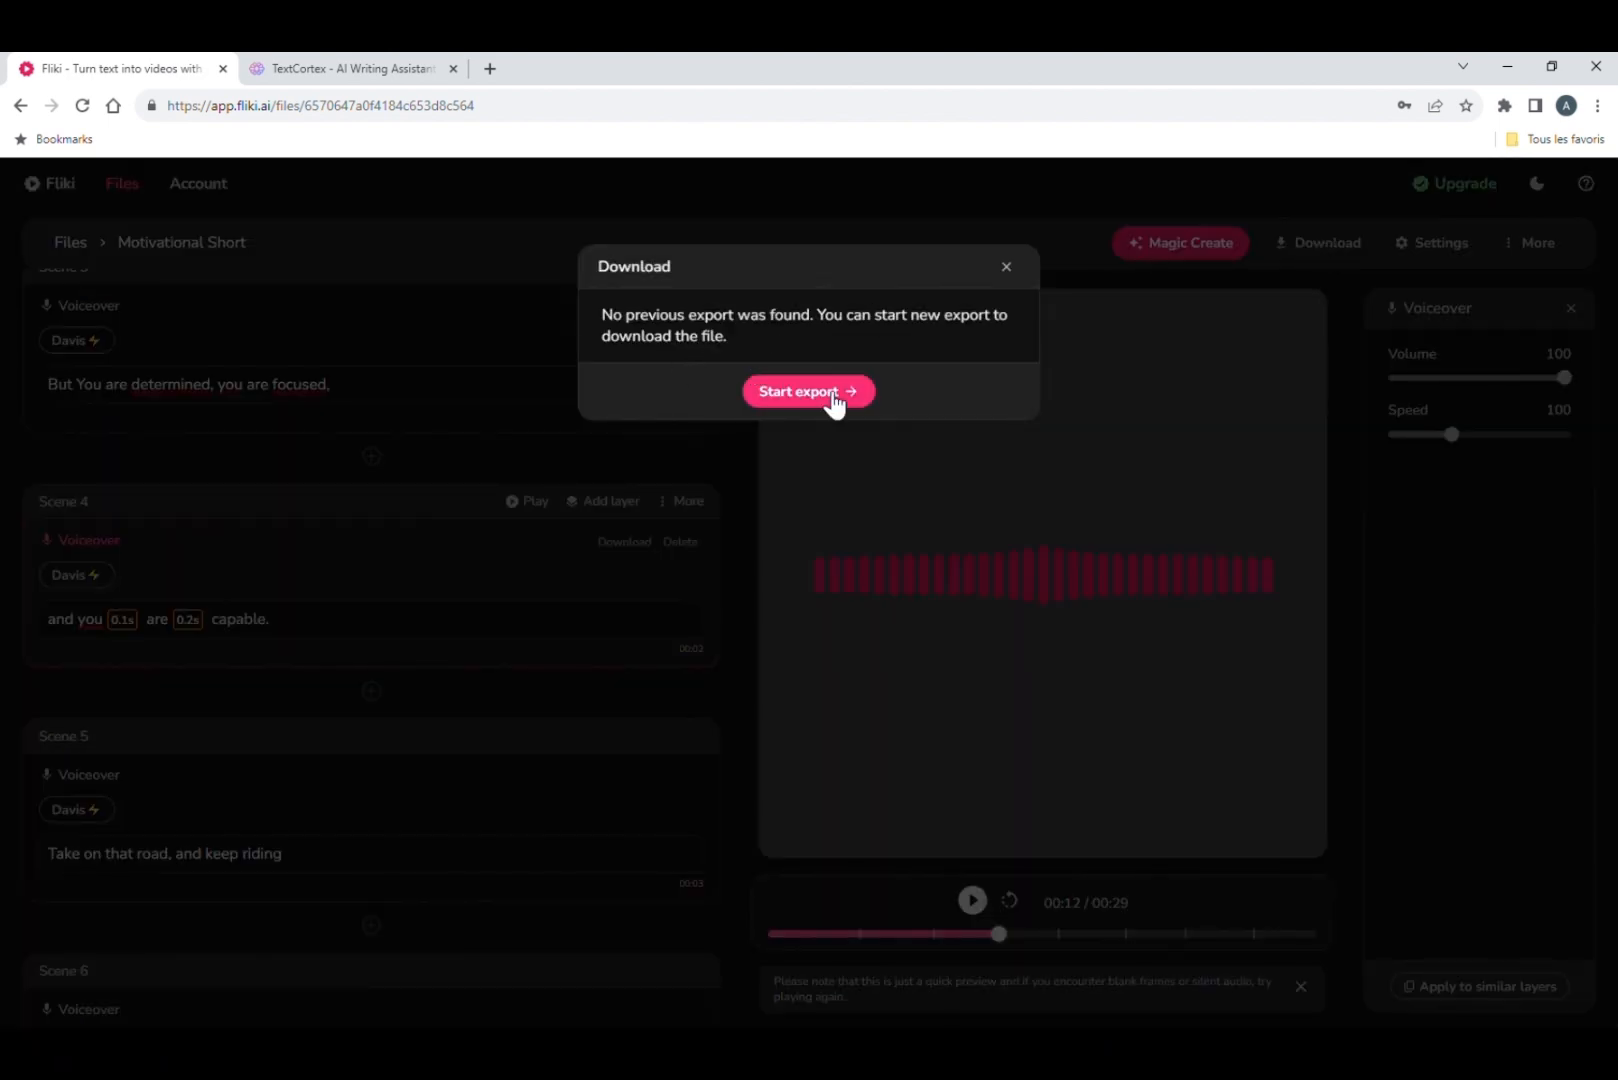
pyautogui.click(822, 391)
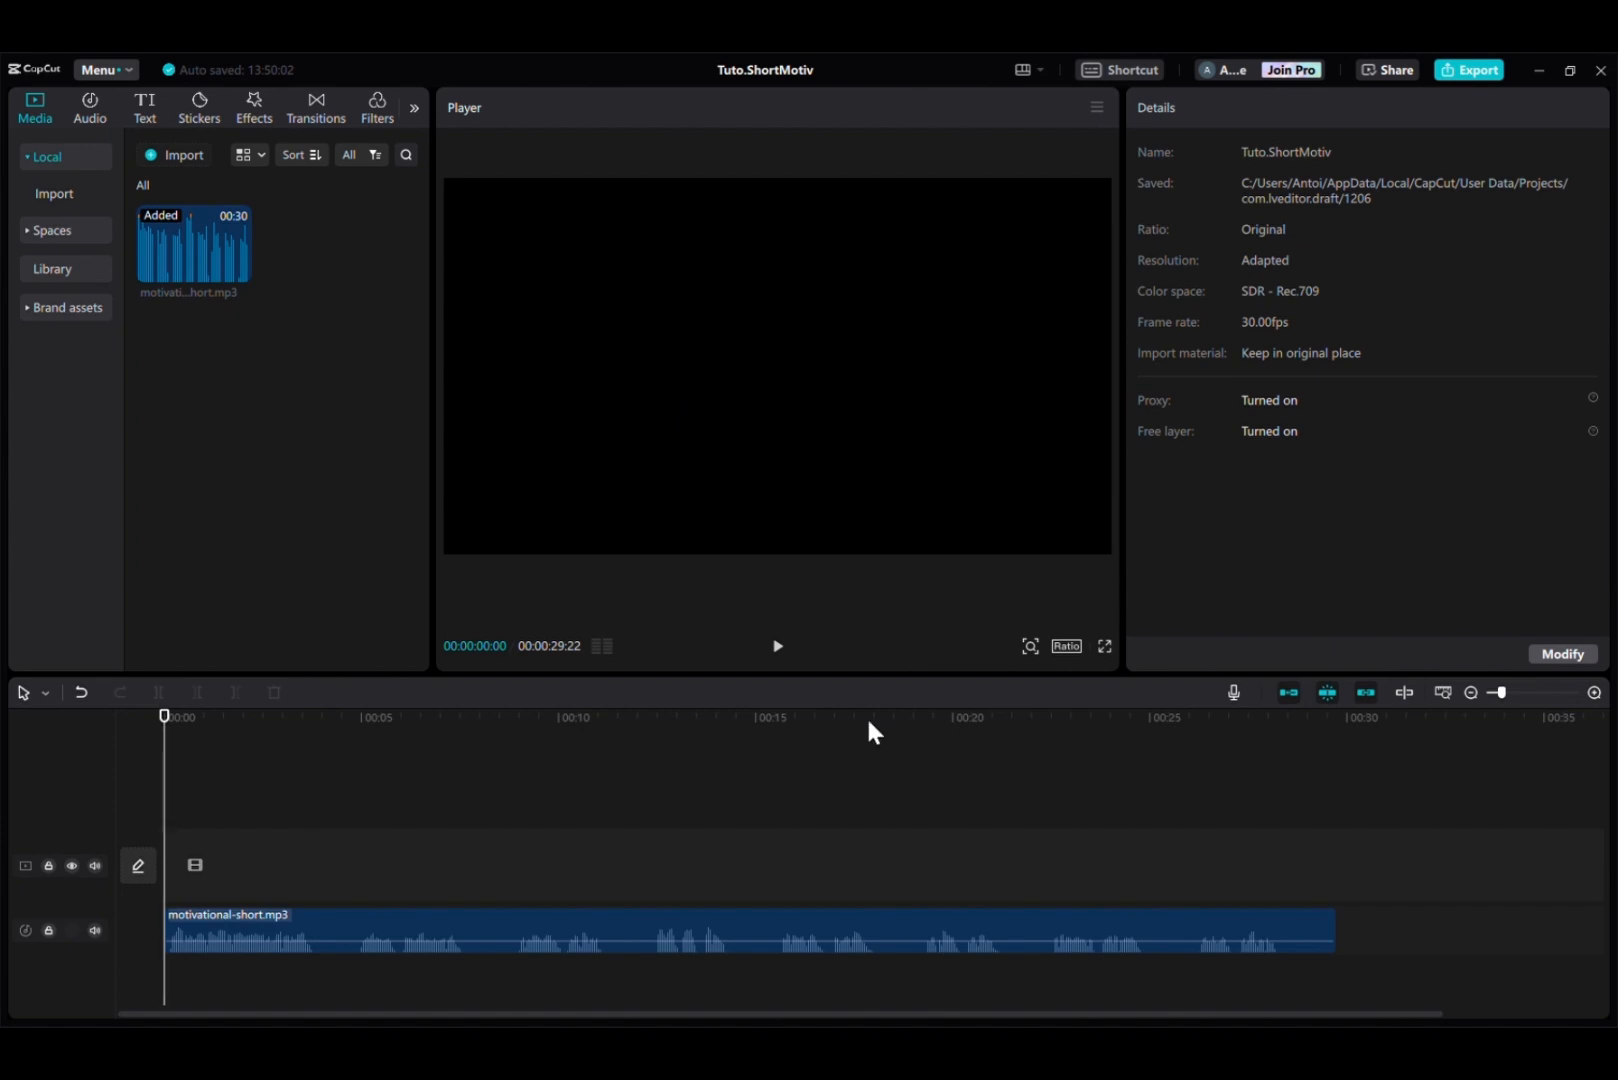
# Switch to CapCut, split the voiceover after its first phrase and trim the silence before the second phrase
pyautogui.moveTo(348, 735); pyautogui.dragTo(318, 750)
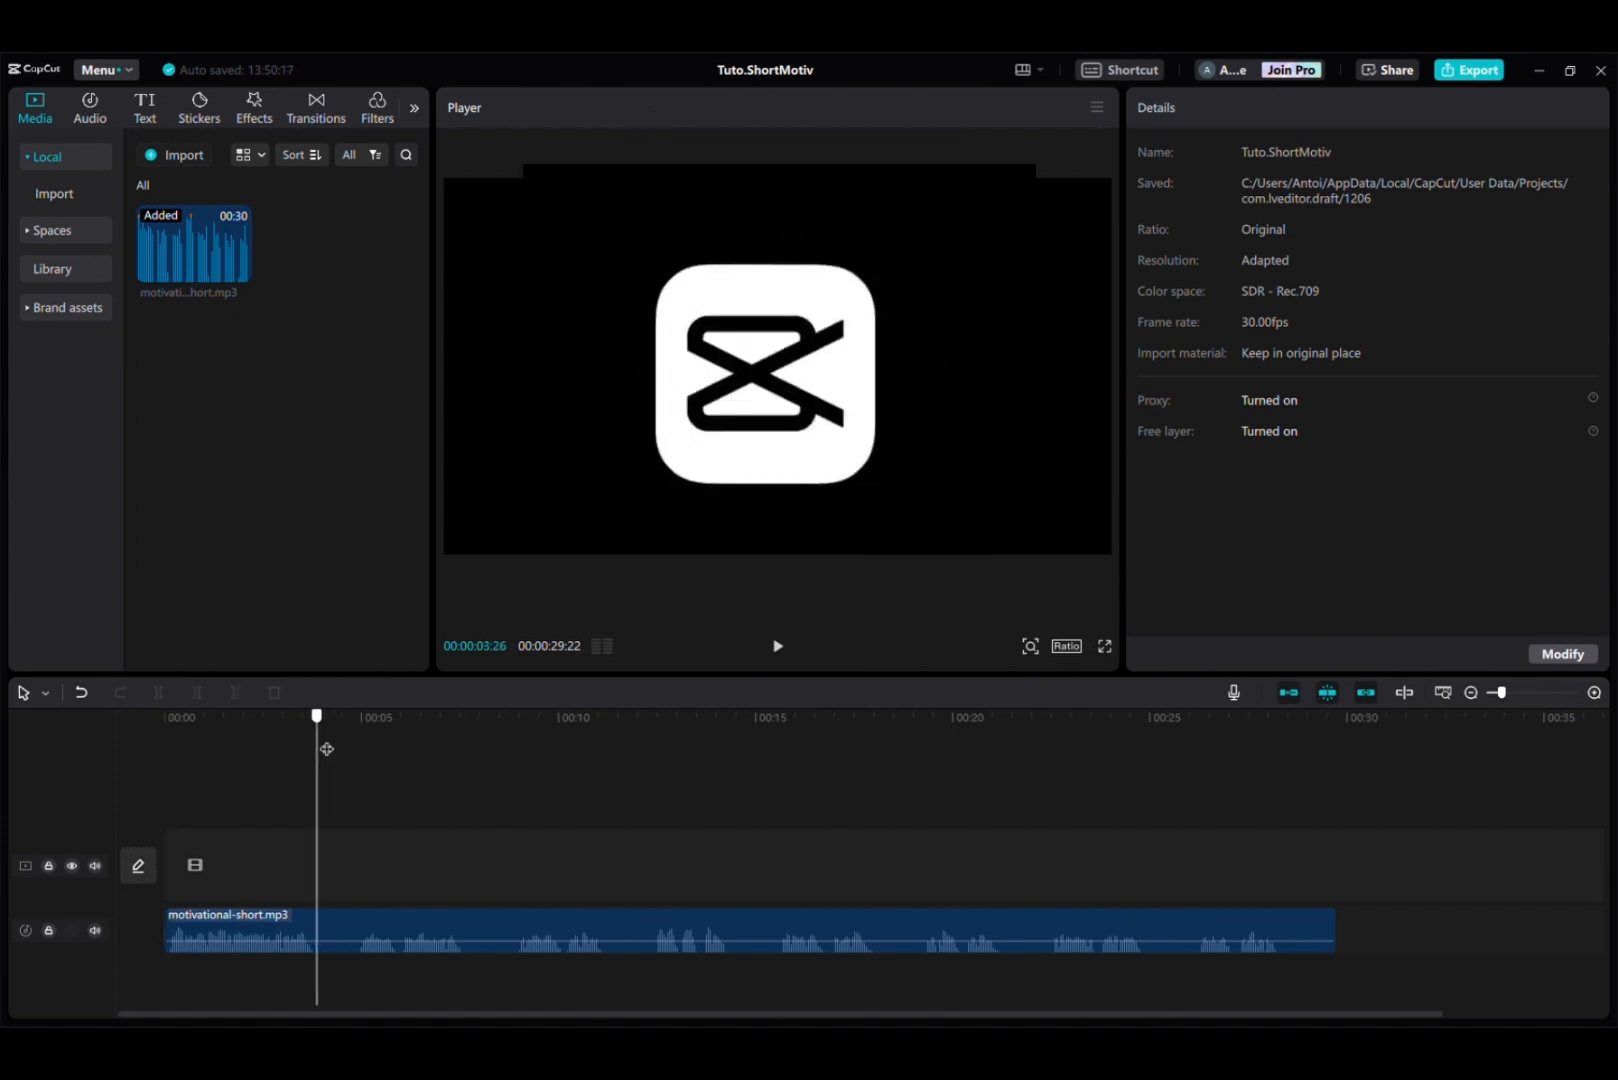
pyautogui.click(362, 925)
pyautogui.hotkey('ctrl', 'b')
pyautogui.click(413, 920)
pyautogui.moveTo(317, 900); pyautogui.dragTo(510, 888)
pyautogui.press('q')
# Split the voiceover around the second, third and fourth phrases and trim away the silence between them
pyautogui.click(490, 928)
pyautogui.hotkey('ctrl', 'b')
pyautogui.click(530, 920)
pyautogui.click(640, 922)
pyautogui.hotkey('ctrl', 'b')
pyautogui.moveTo(615, 864); pyautogui.dragTo(1042, 871)
pyautogui.click(748, 920)
pyautogui.press('q')
# Split the rest of the voiceover after the fifth, sixth and seventh phrases and trim the silence before the seventh
pyautogui.click(800, 922)
pyautogui.hotkey('ctrl', 'b')
pyautogui.click(930, 922)
pyautogui.hotkey('ctrl', 'b')
pyautogui.click(1070, 922)
pyautogui.hotkey('ctrl', 'b')
pyautogui.click(1077, 920)
pyautogui.press('q')
# Trim the leading silence from the sixth and fifth voiceover clips, starting the fifth at about 00:00:15:15
pyautogui.click(918, 867)
pyautogui.click(953, 920)
pyautogui.press('q')
pyautogui.click(776, 857)
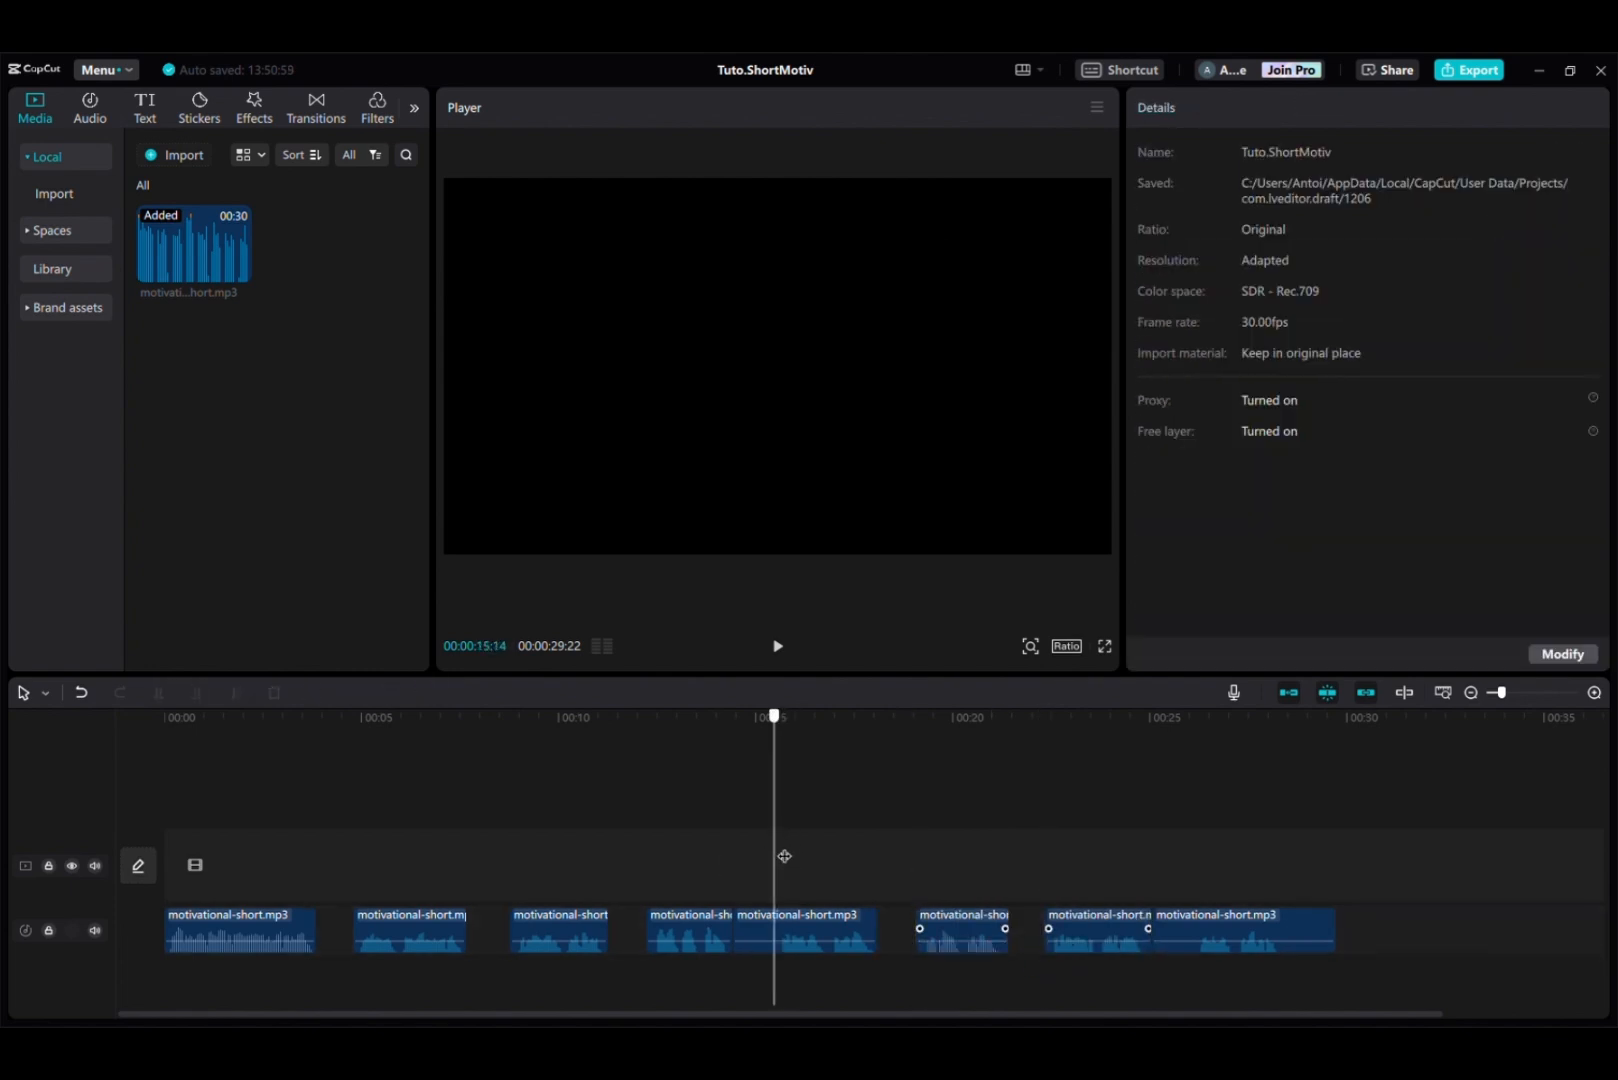
pyautogui.click(813, 918)
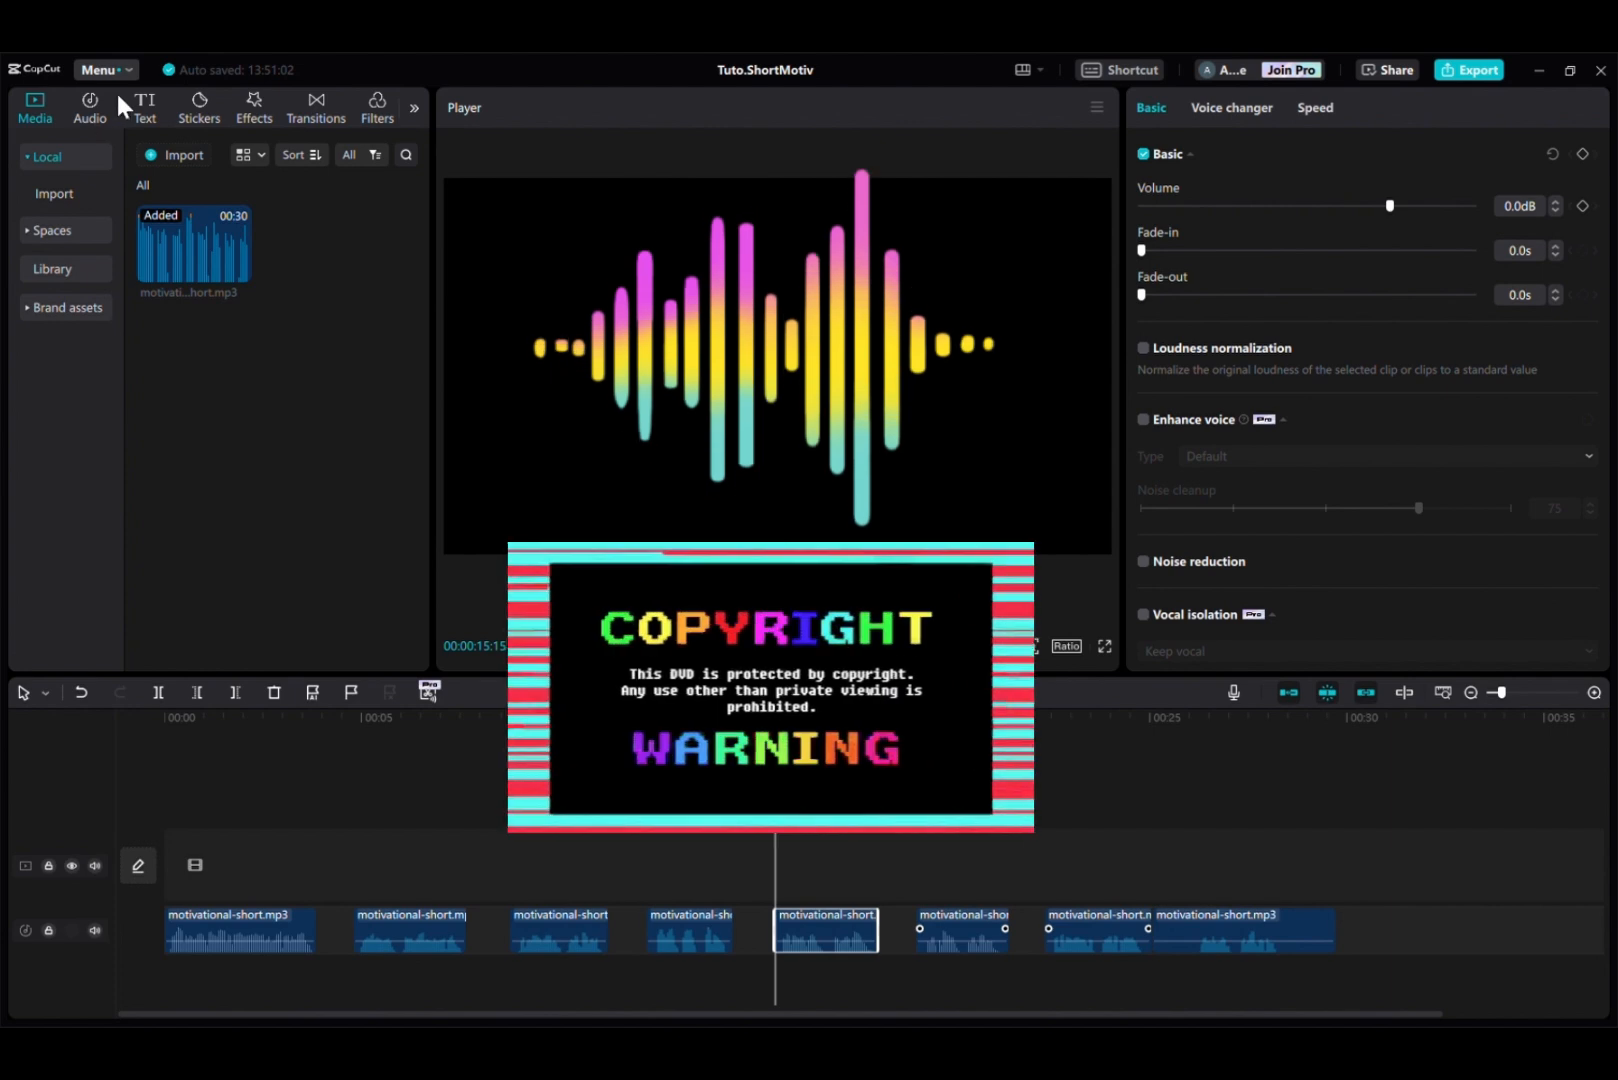
# Search CapCut's music library for "epic"
pyautogui.click(94, 104)
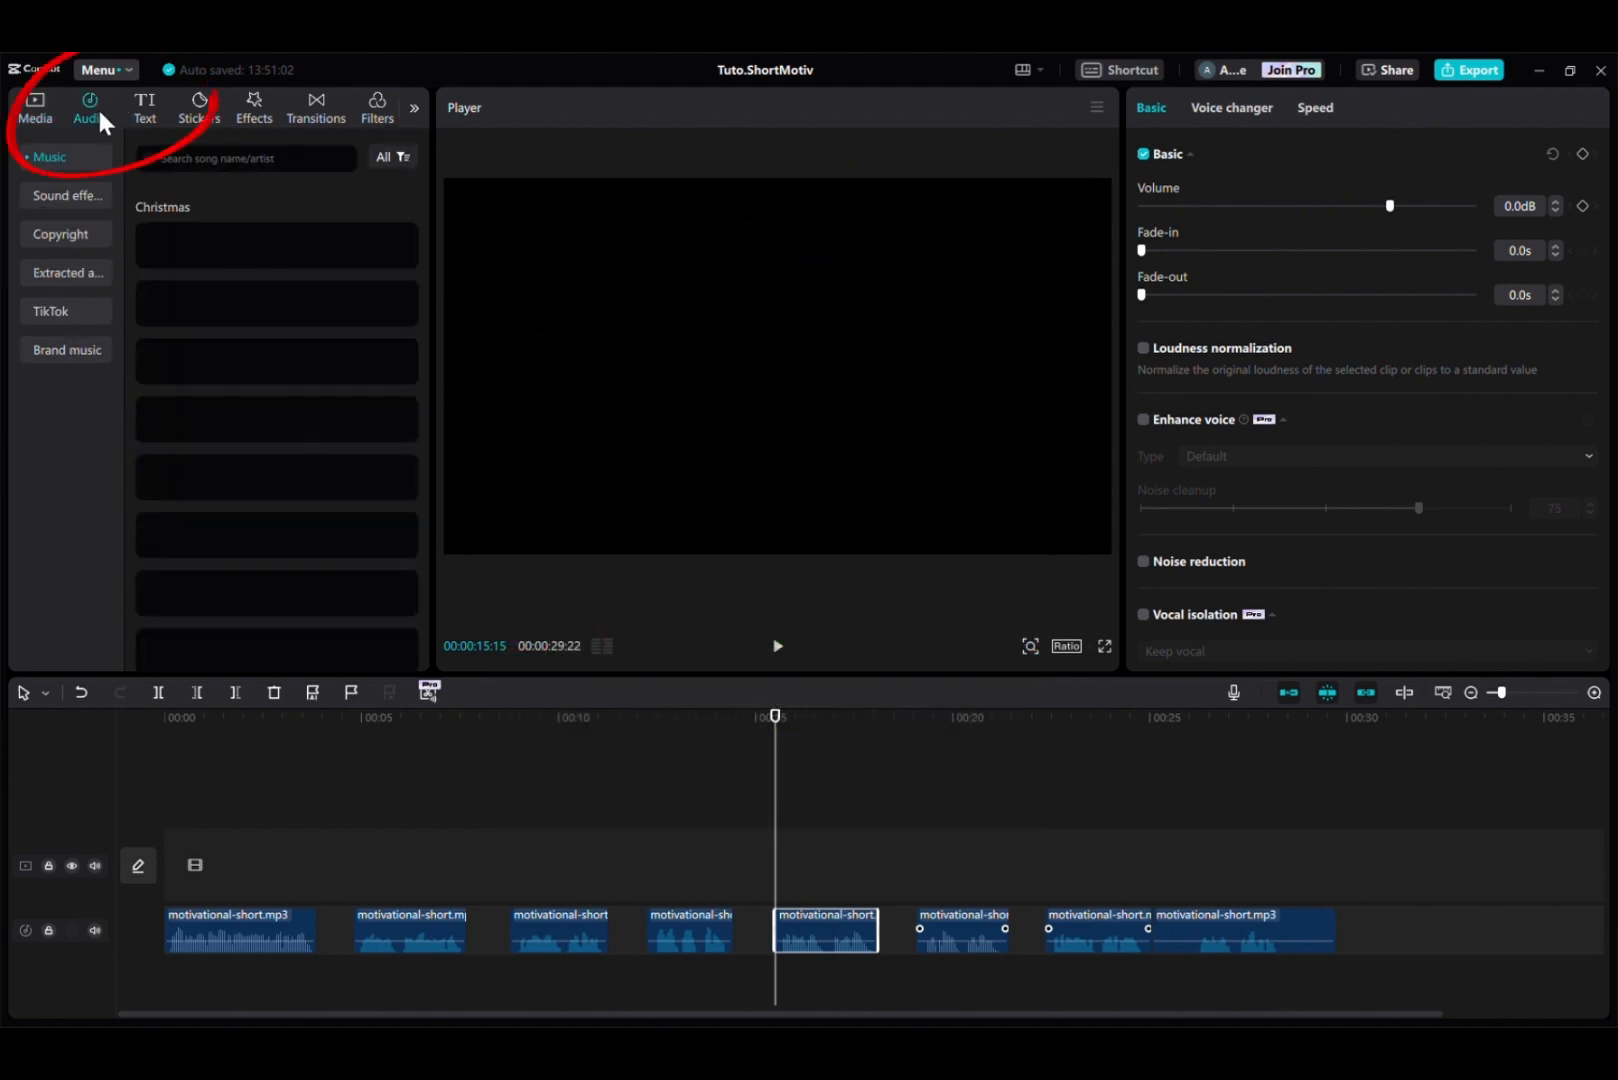
pyautogui.click(33, 157)
pyautogui.click(240, 152)
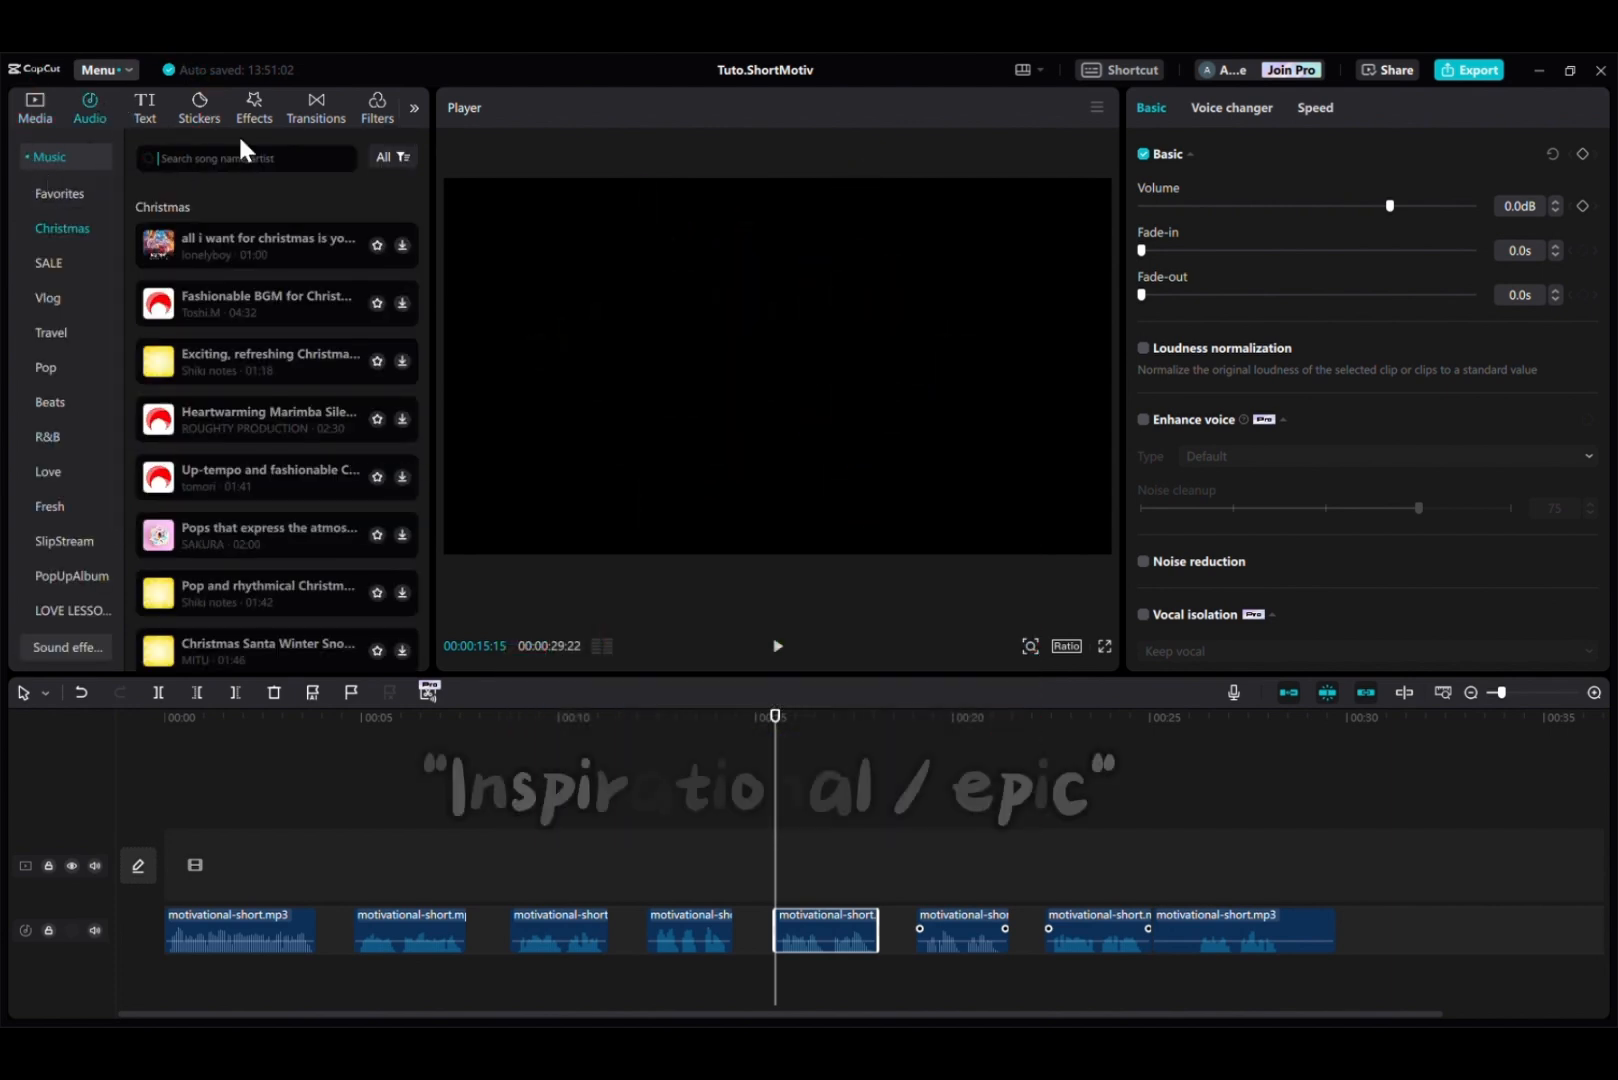
pyautogui.write('epic')
pyautogui.press('Return')
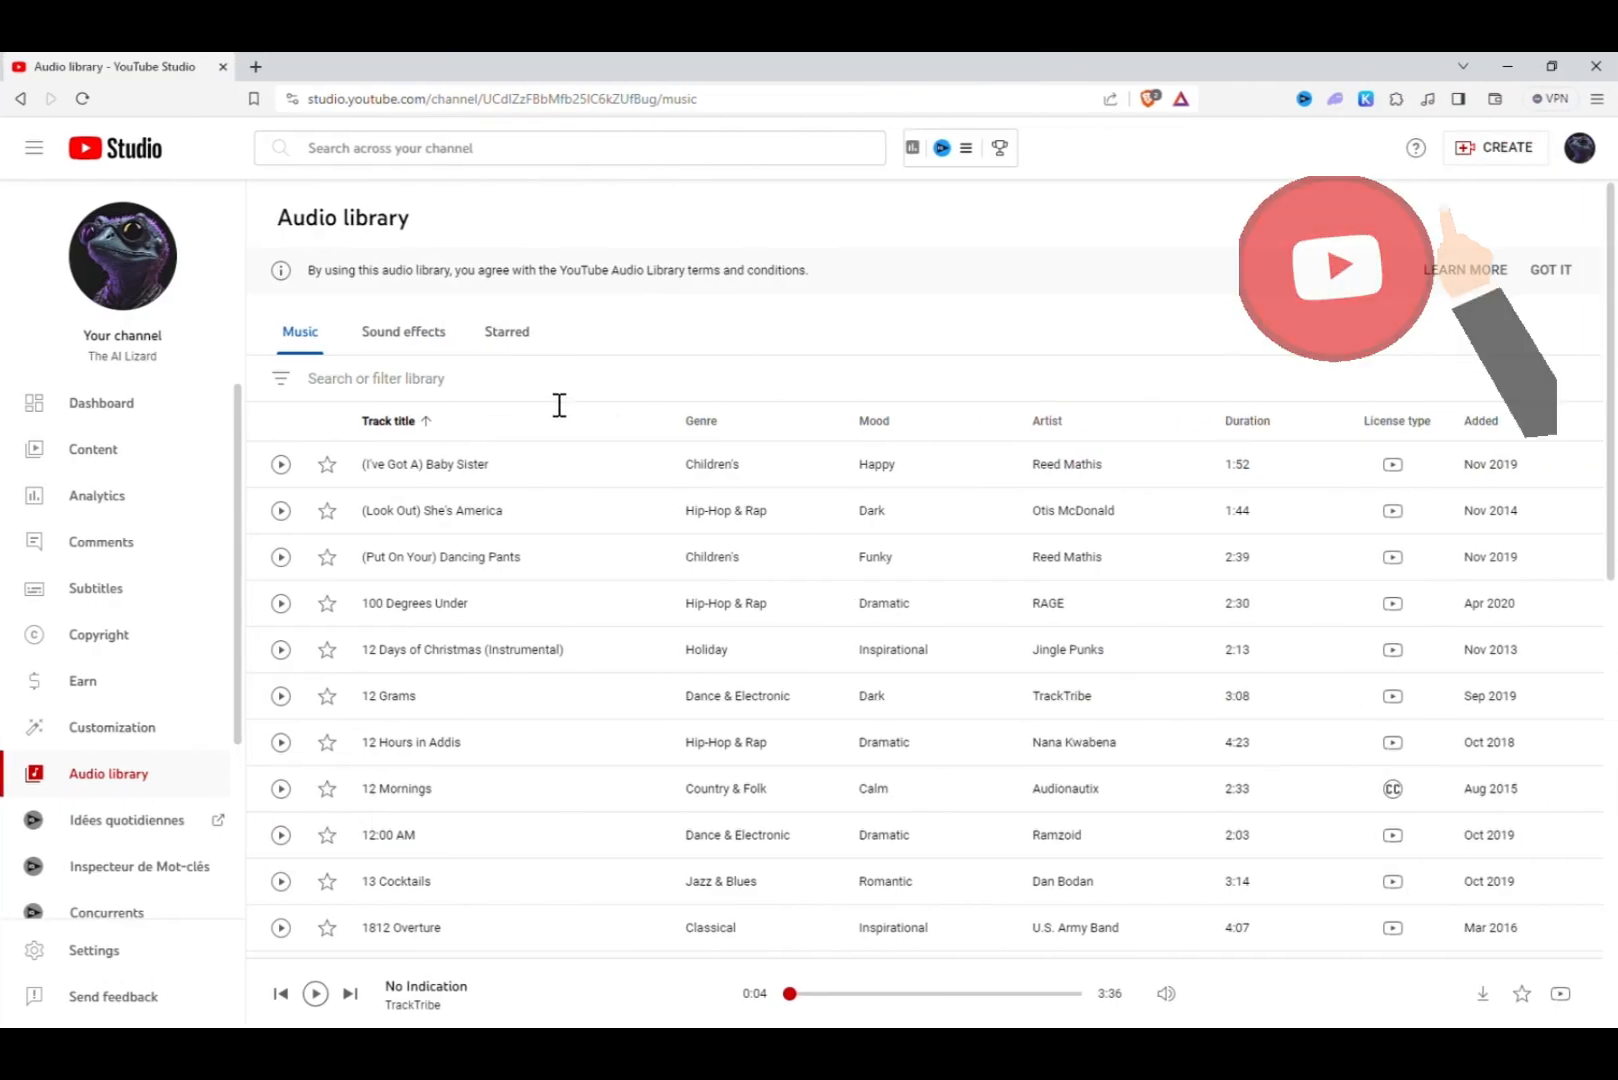
# Filter the YouTube Studio audio library to music with the Inspirational mood
pyautogui.click(300, 388)
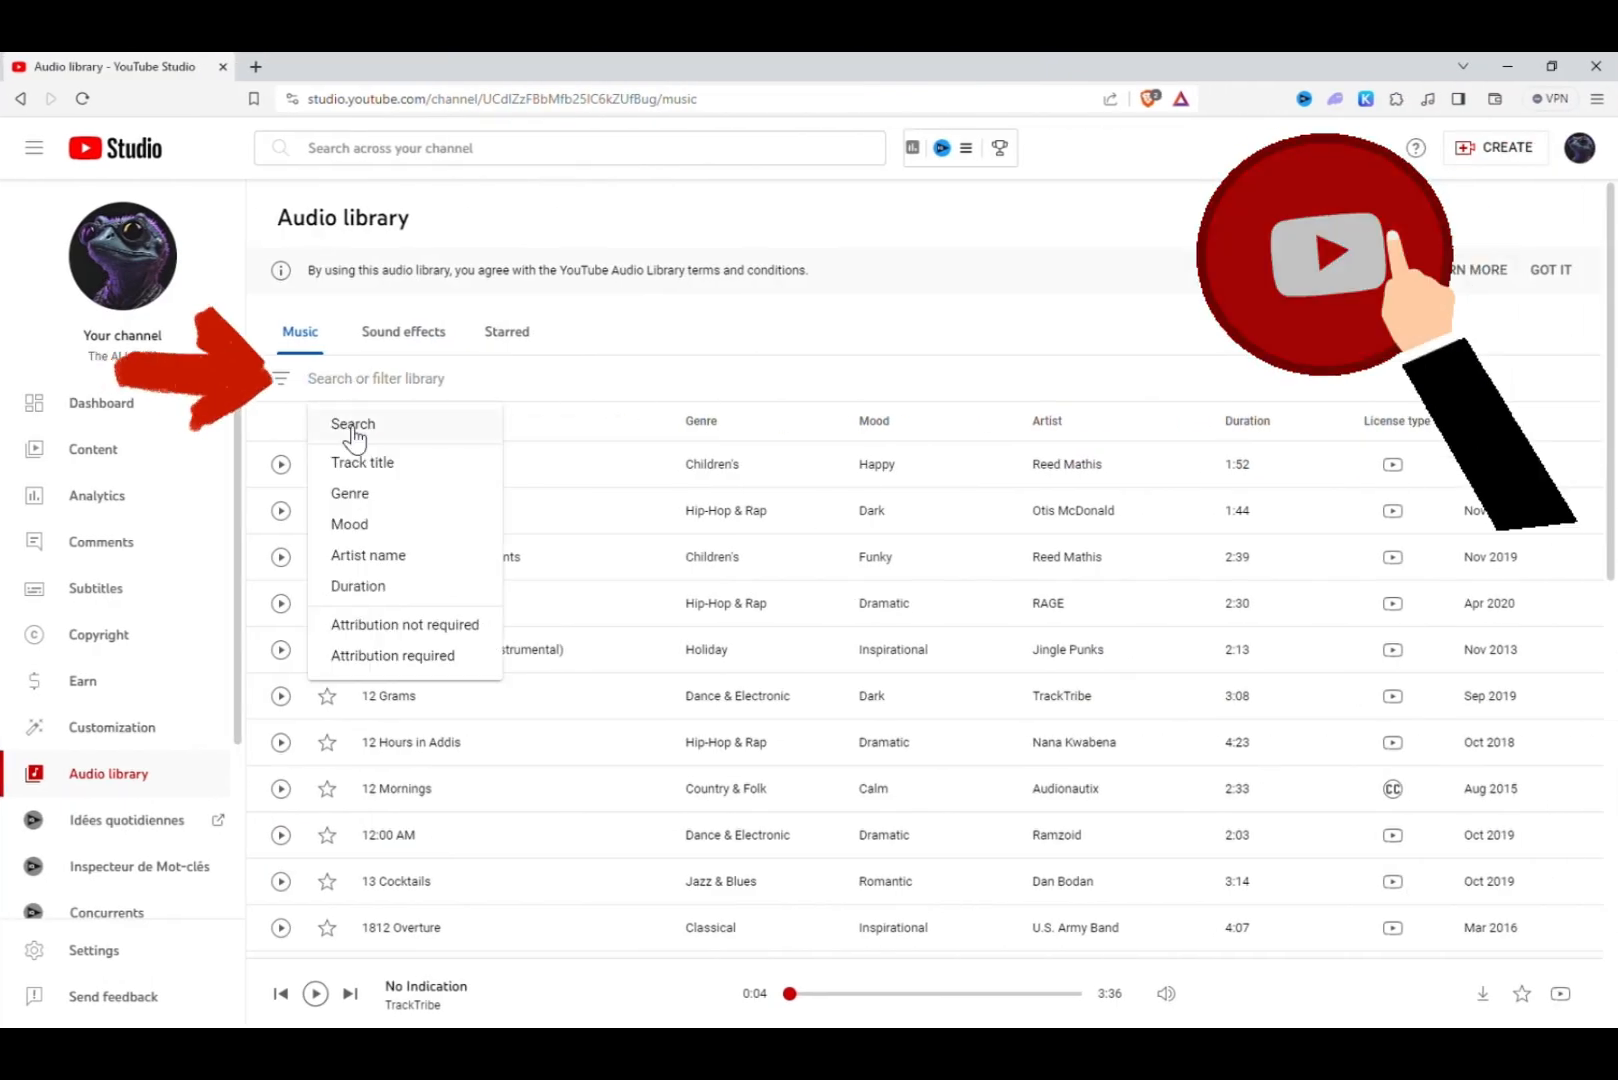
pyautogui.click(388, 533)
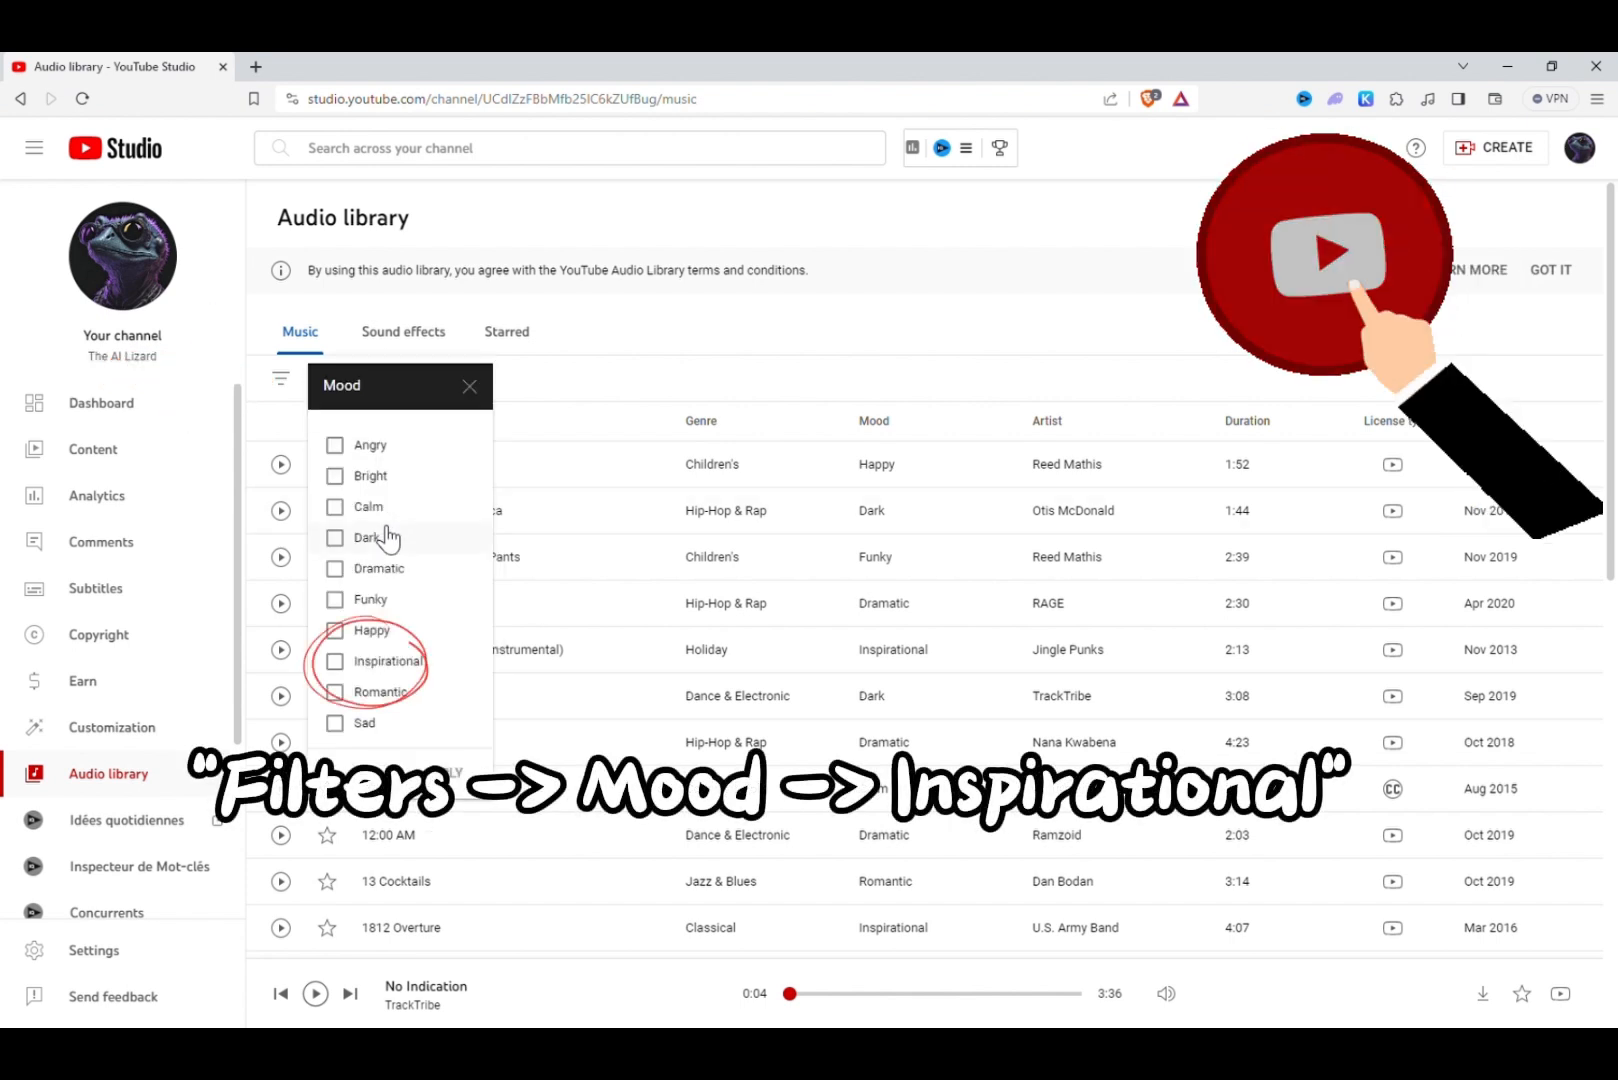
pyautogui.click(340, 661)
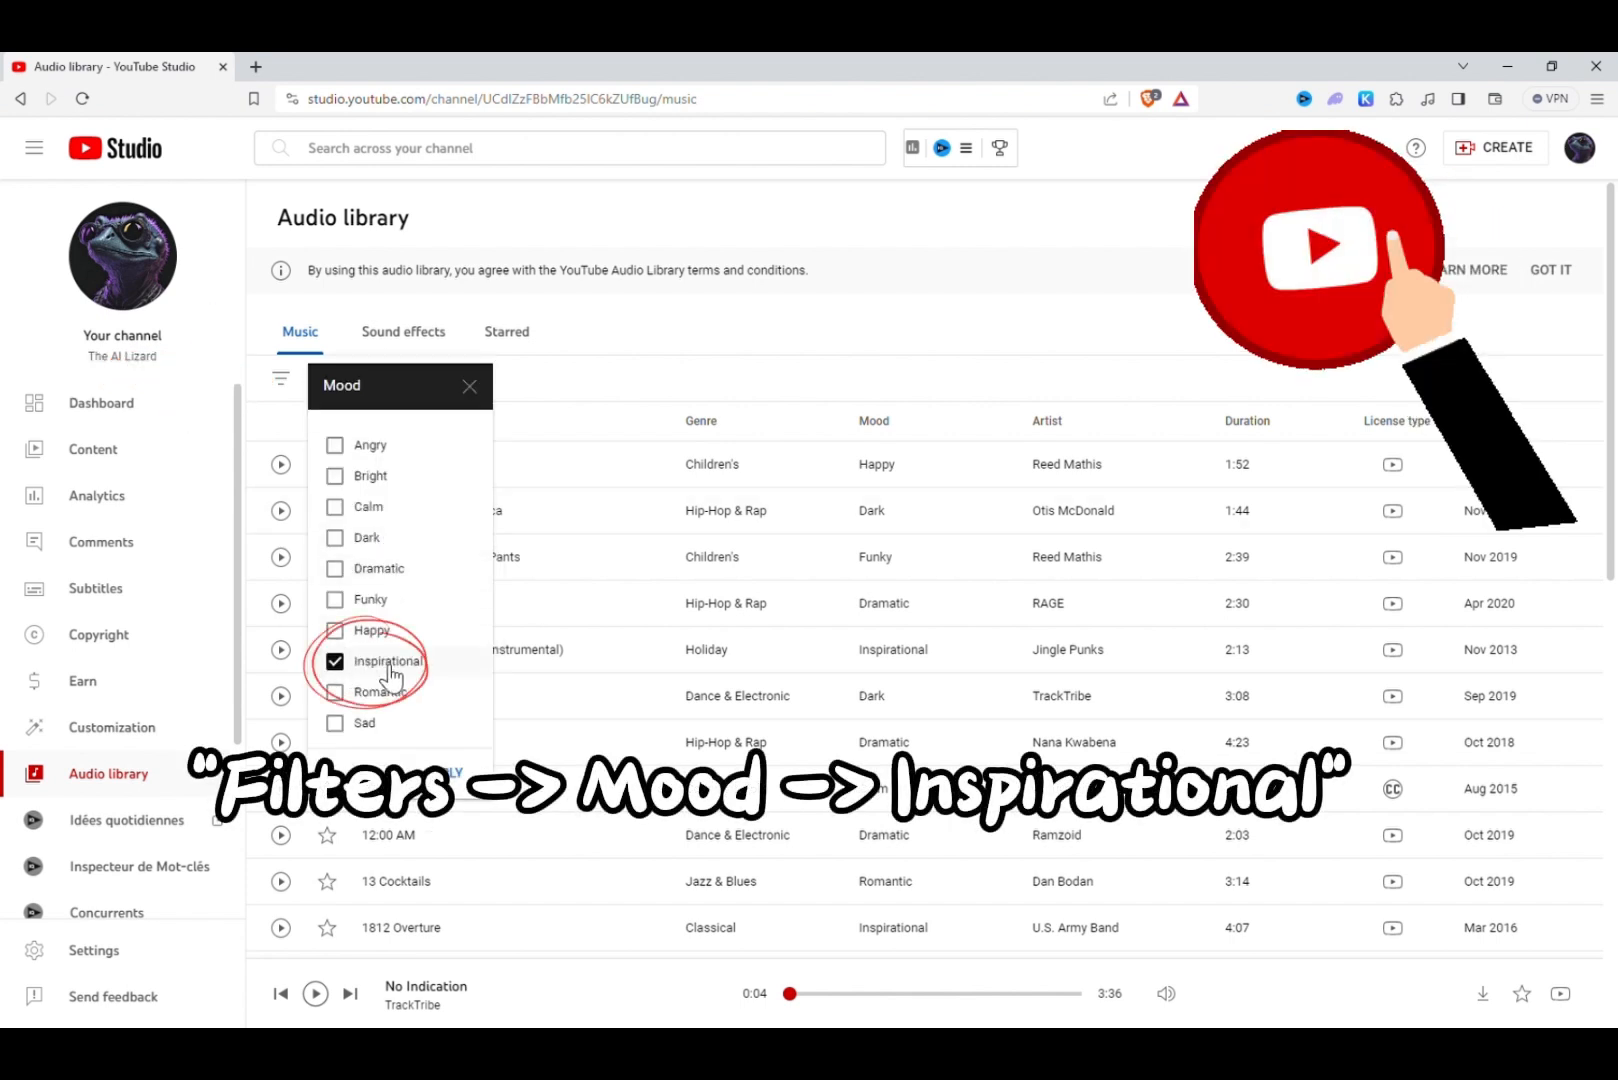
pyautogui.click(461, 778)
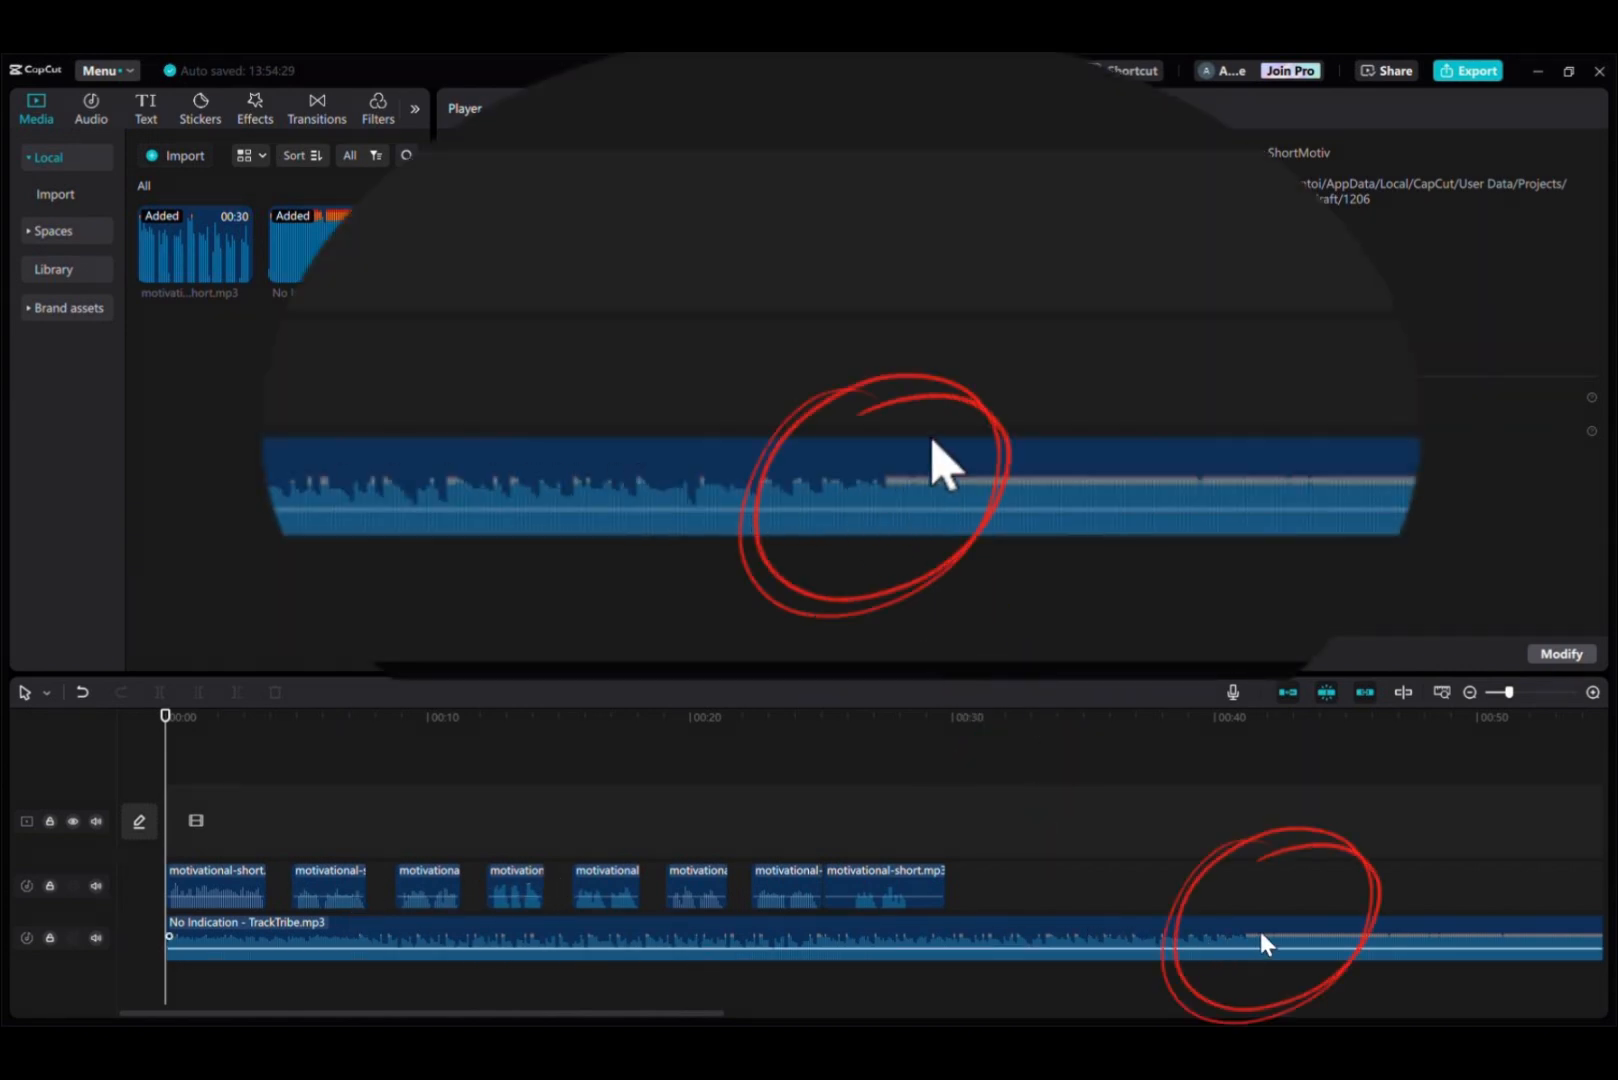
# Back in CapCut, play the music's build-up near 00:41 and trim the "No Indication" track's beginning up to 00:00:33:24
pyautogui.click(1175, 945)
pyautogui.press('space')
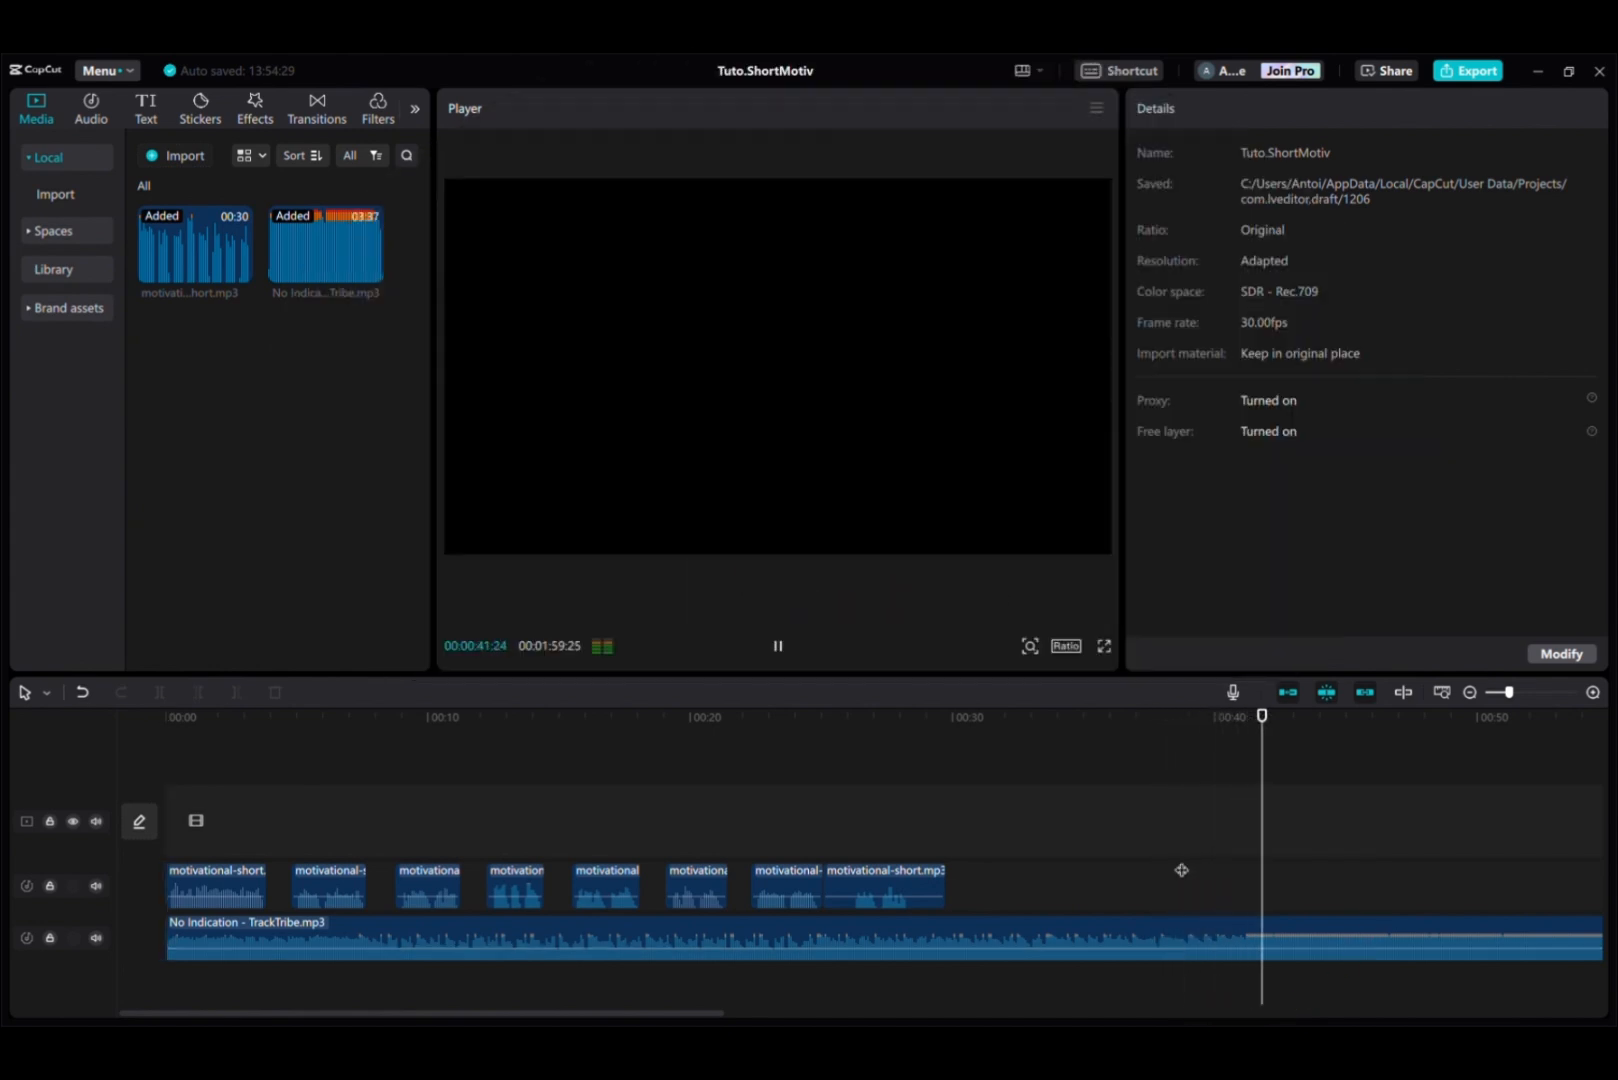
pyautogui.press('space')
pyautogui.click(1050, 938)
pyautogui.press('q')
# Reposition the voiceover clips along the music track and play the timeline to check their timing
pyautogui.click(258, 885)
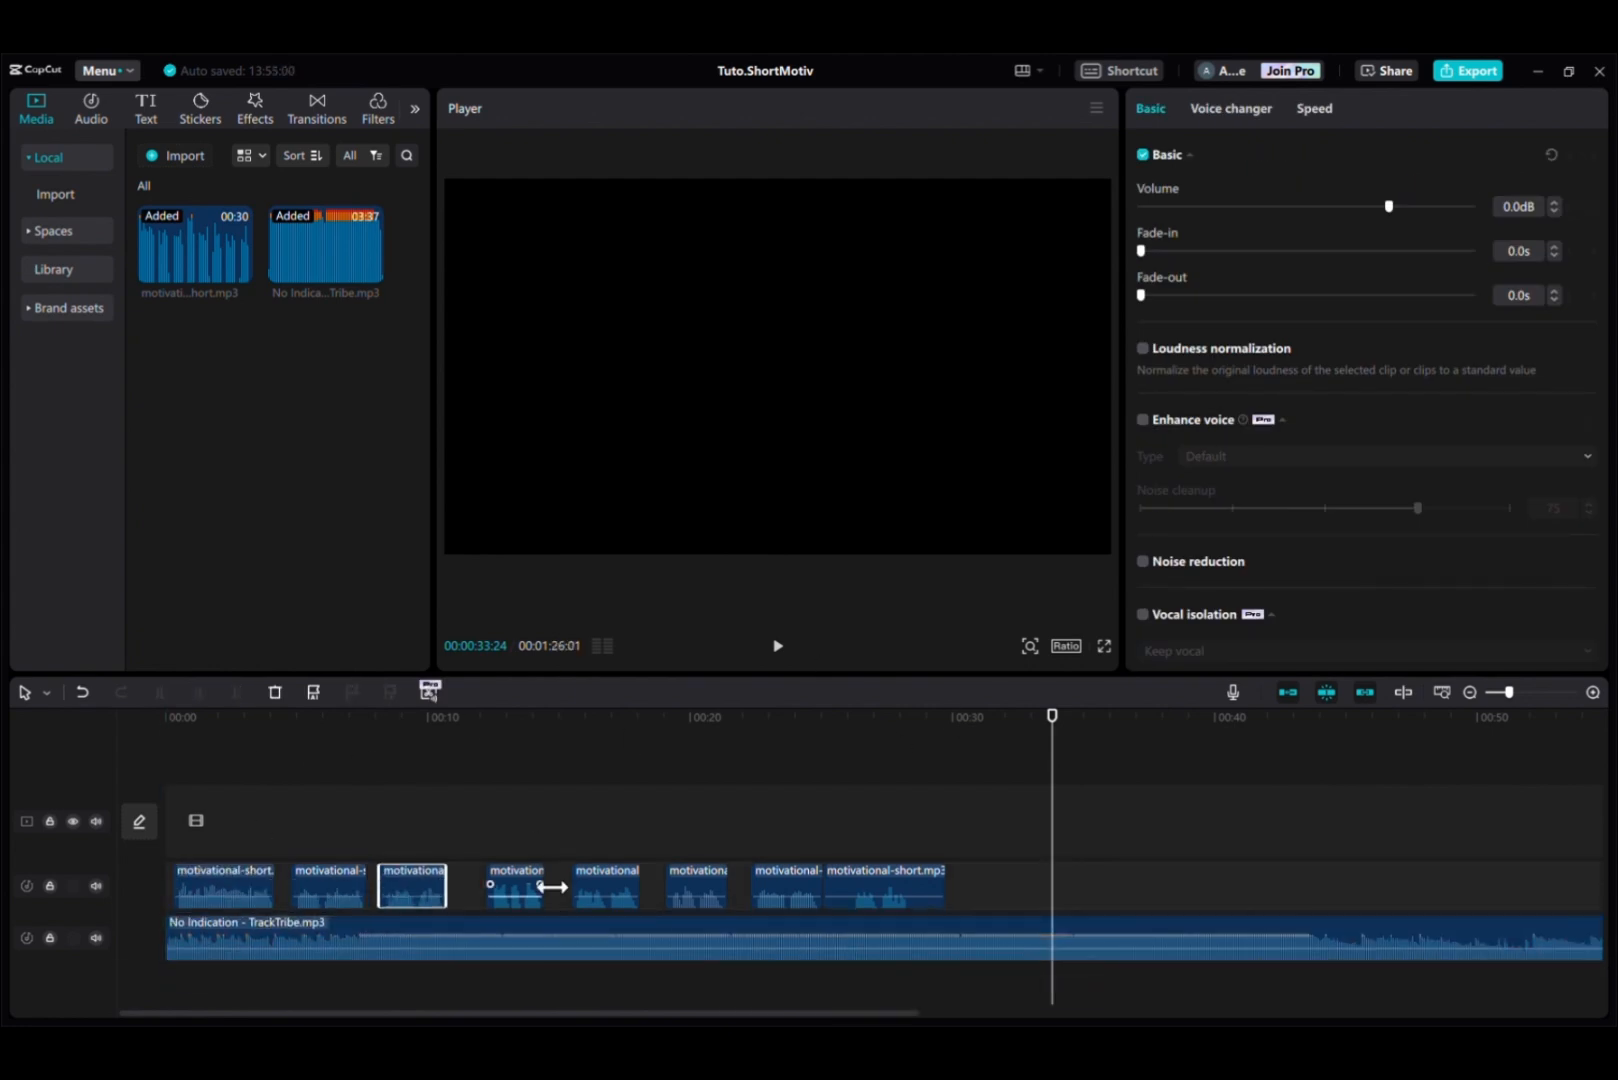
pyautogui.click(383, 756)
pyautogui.press('space')
pyautogui.click(446, 910)
pyautogui.click(370, 739)
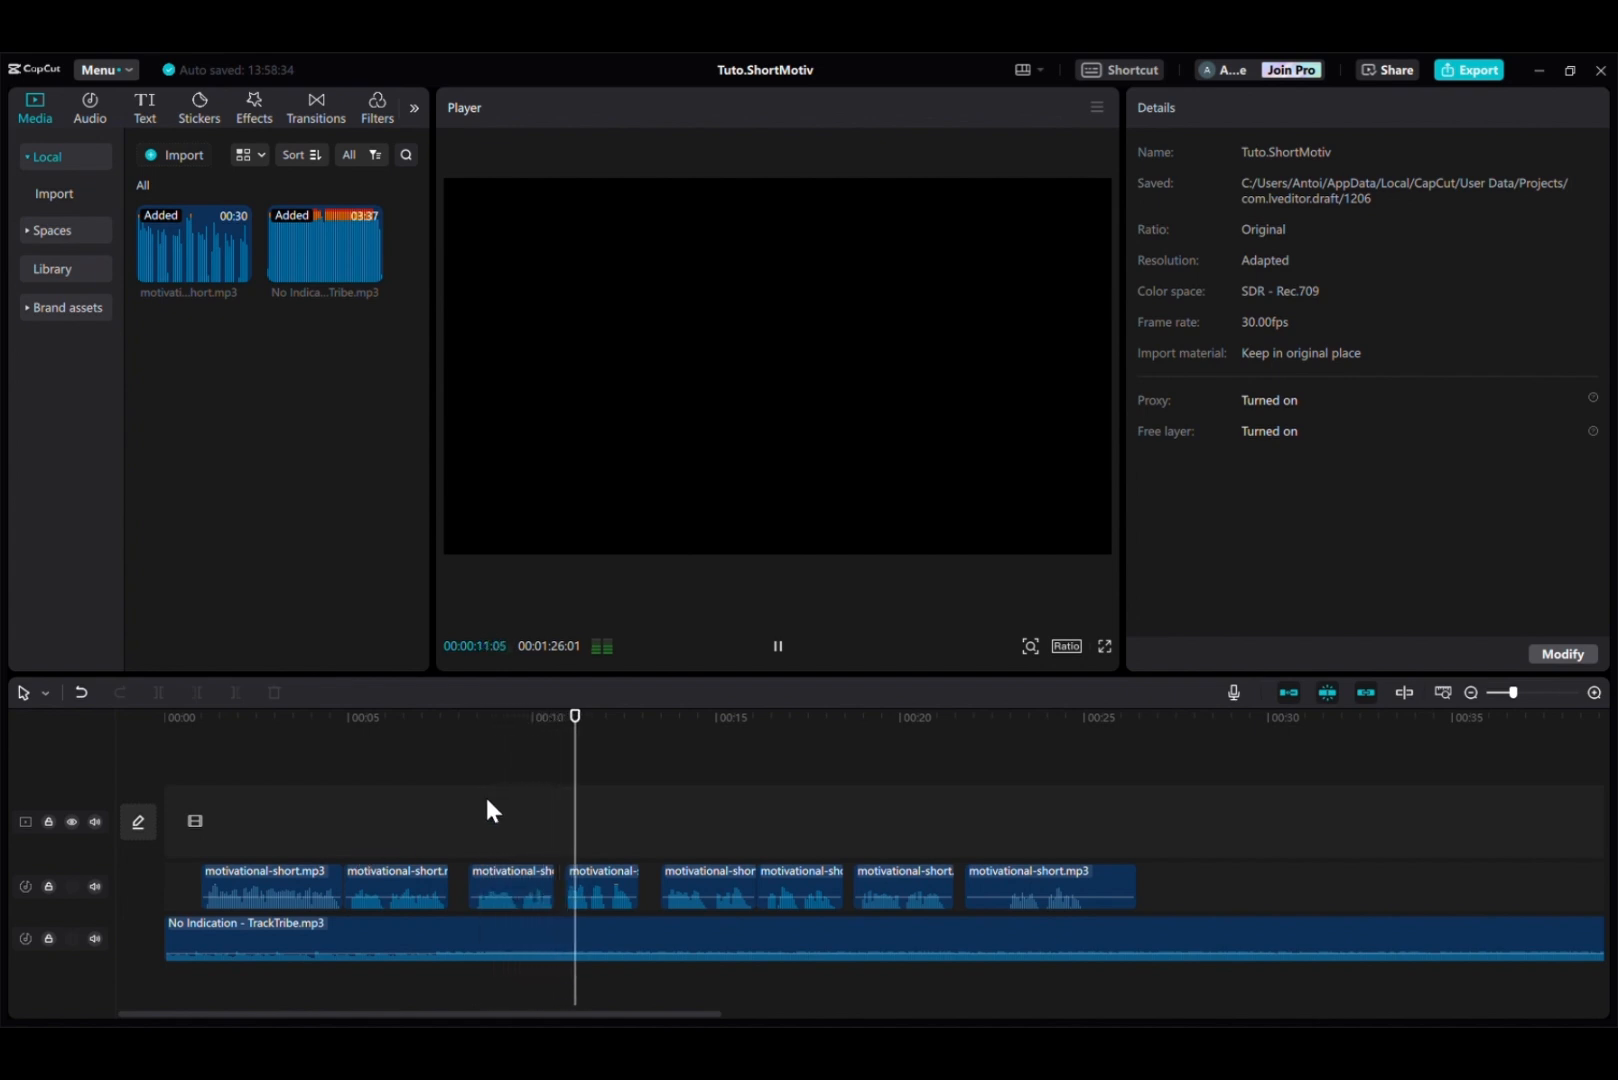
pyautogui.press('space')
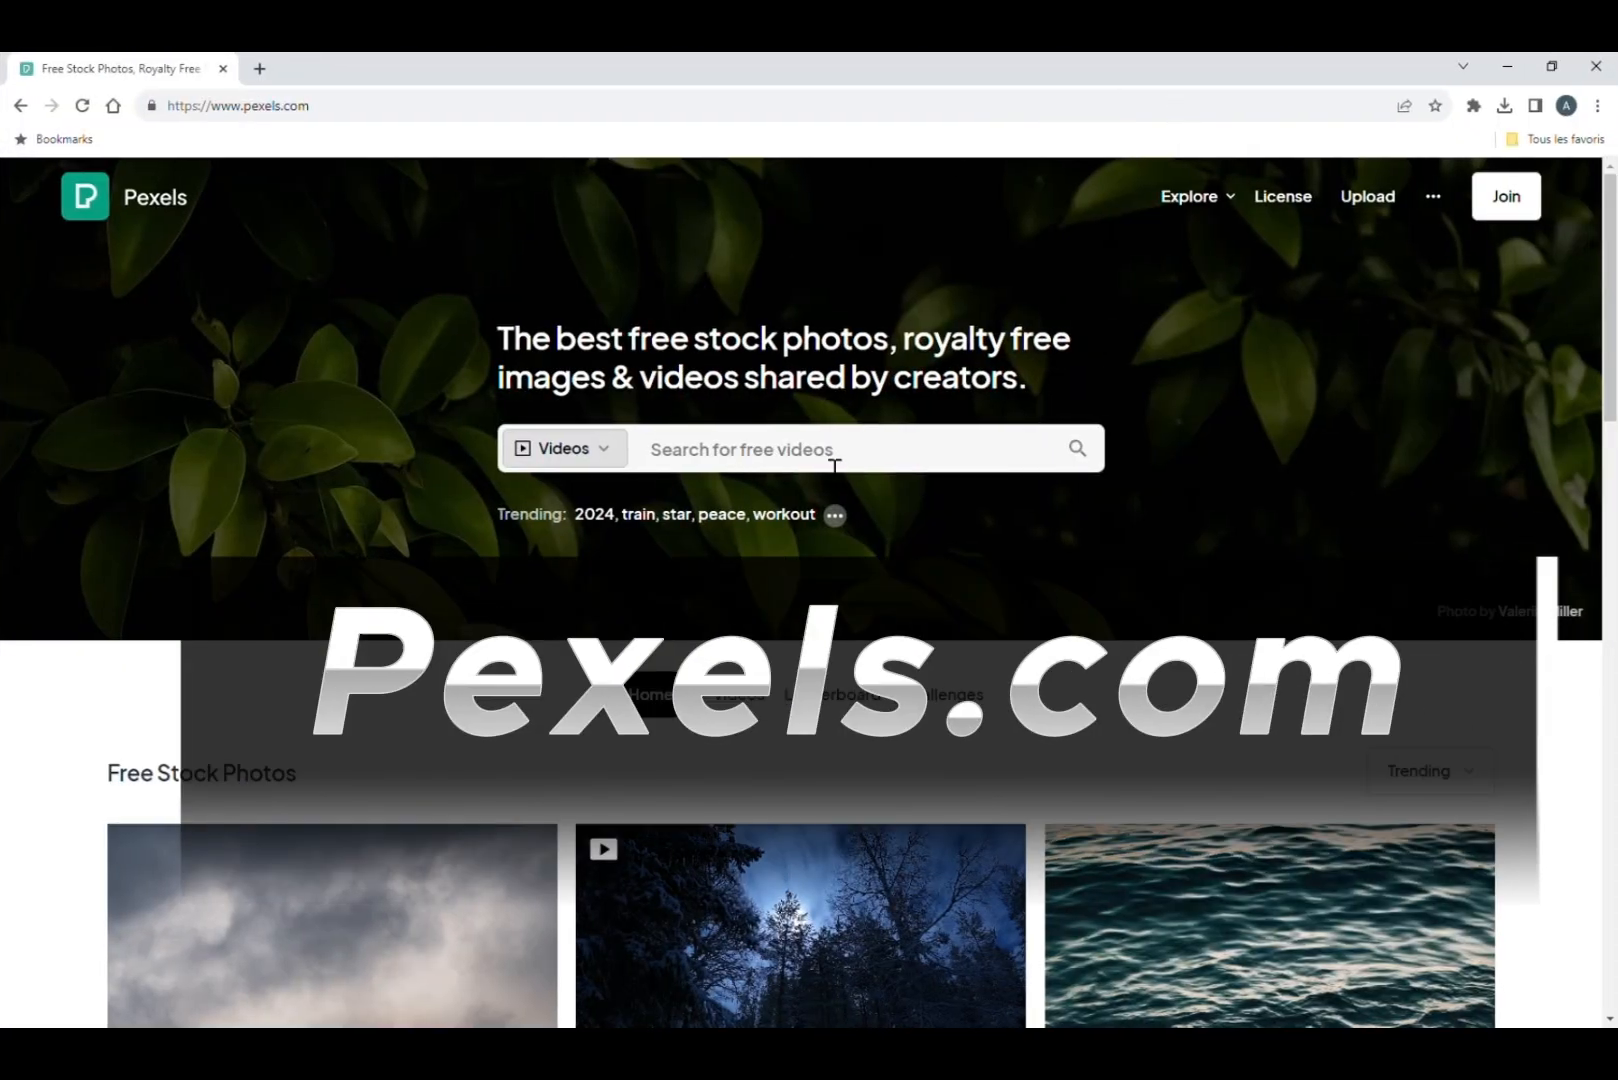
# Switch to Pexels, search videos for "road aerial view" and filter the results to vertical orientation
pyautogui.click(834, 465)
pyautogui.write('road aerial')
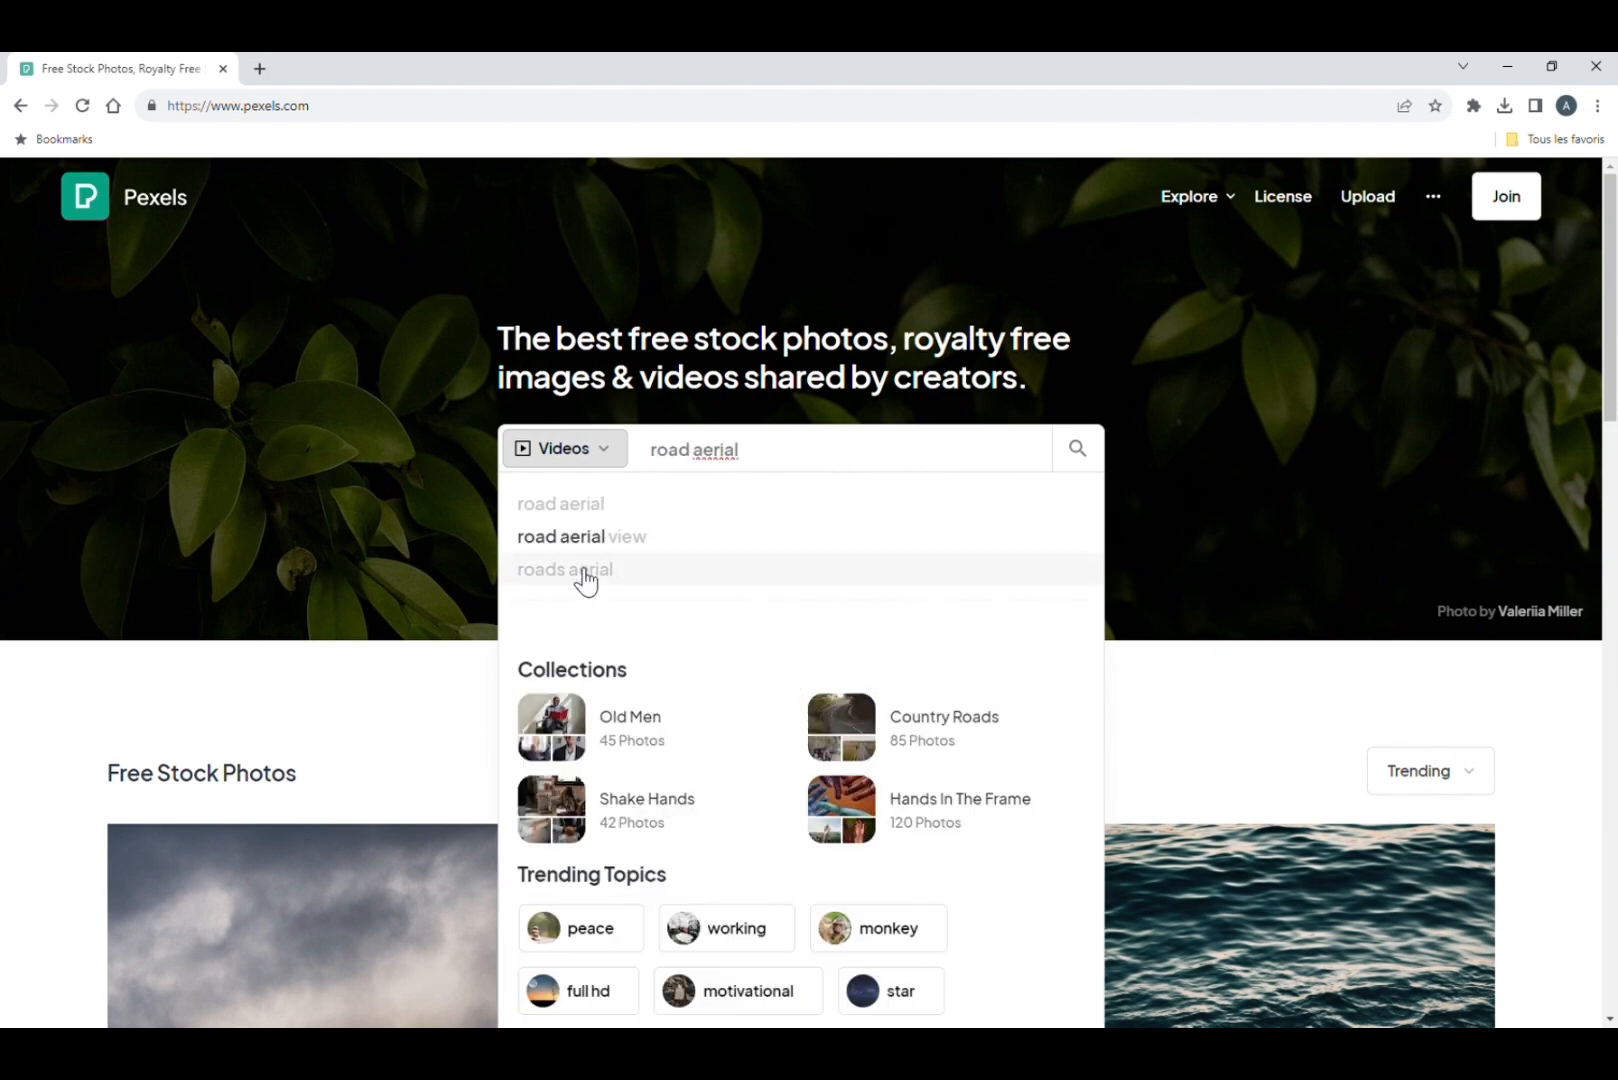
pyautogui.click(634, 542)
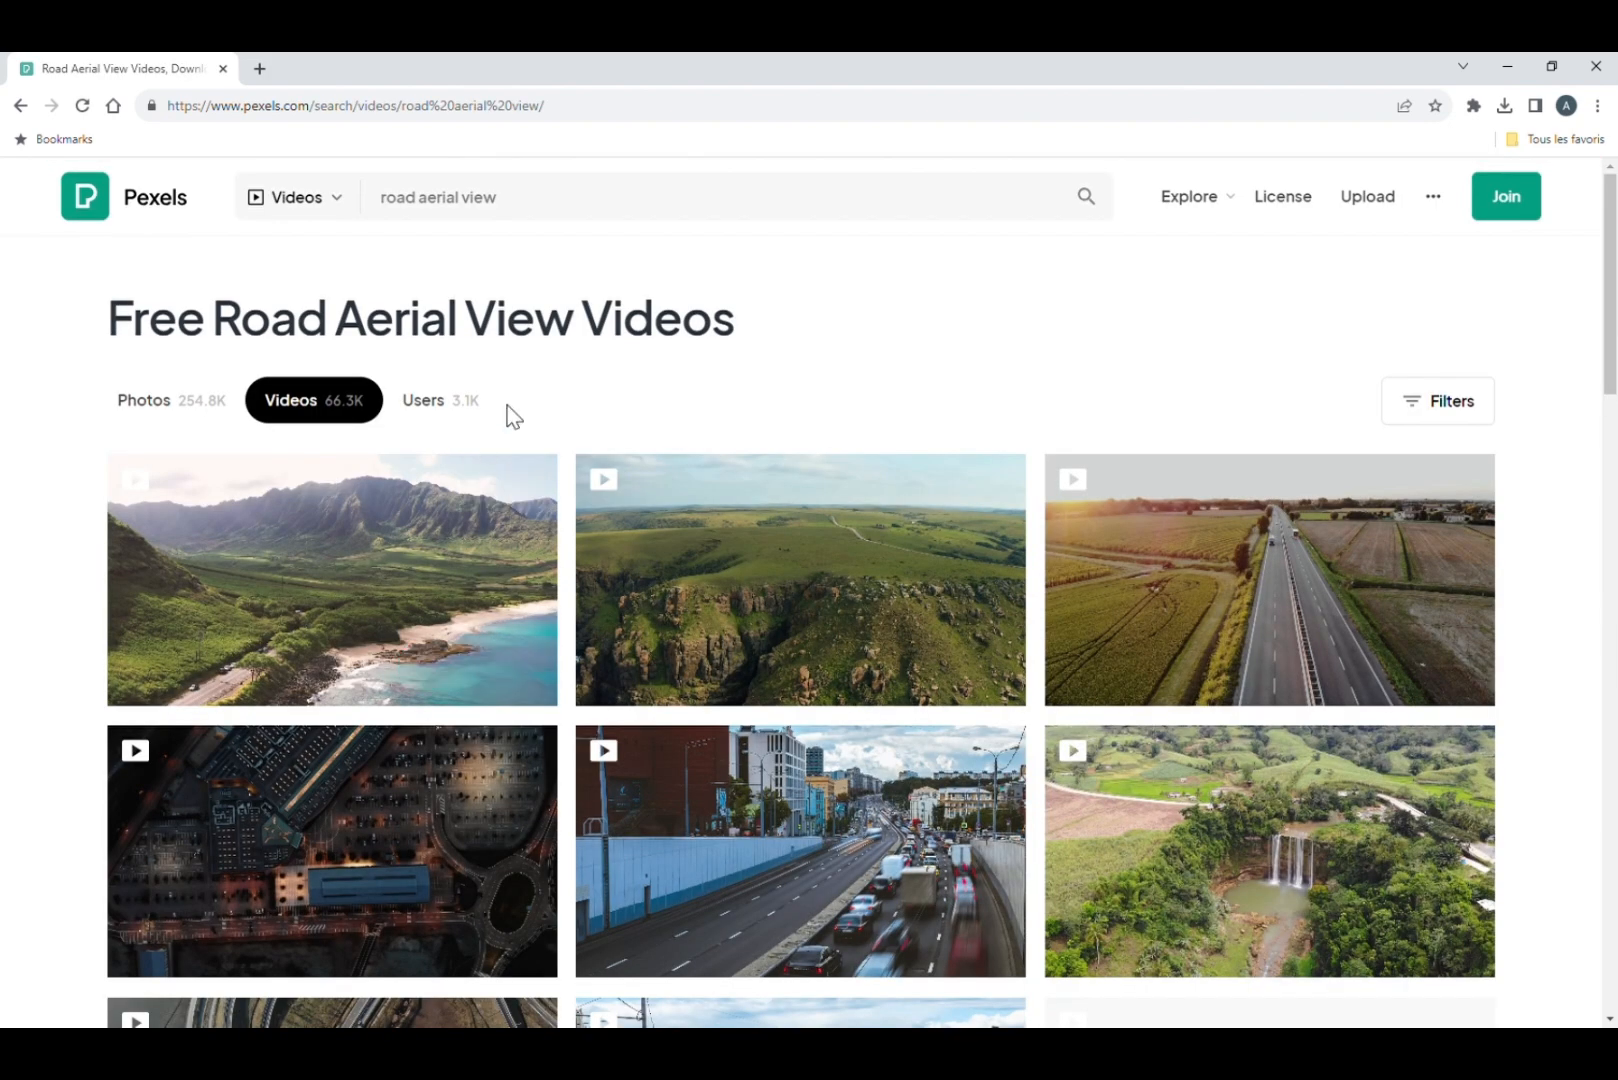
pyautogui.click(1457, 412)
pyautogui.click(329, 486)
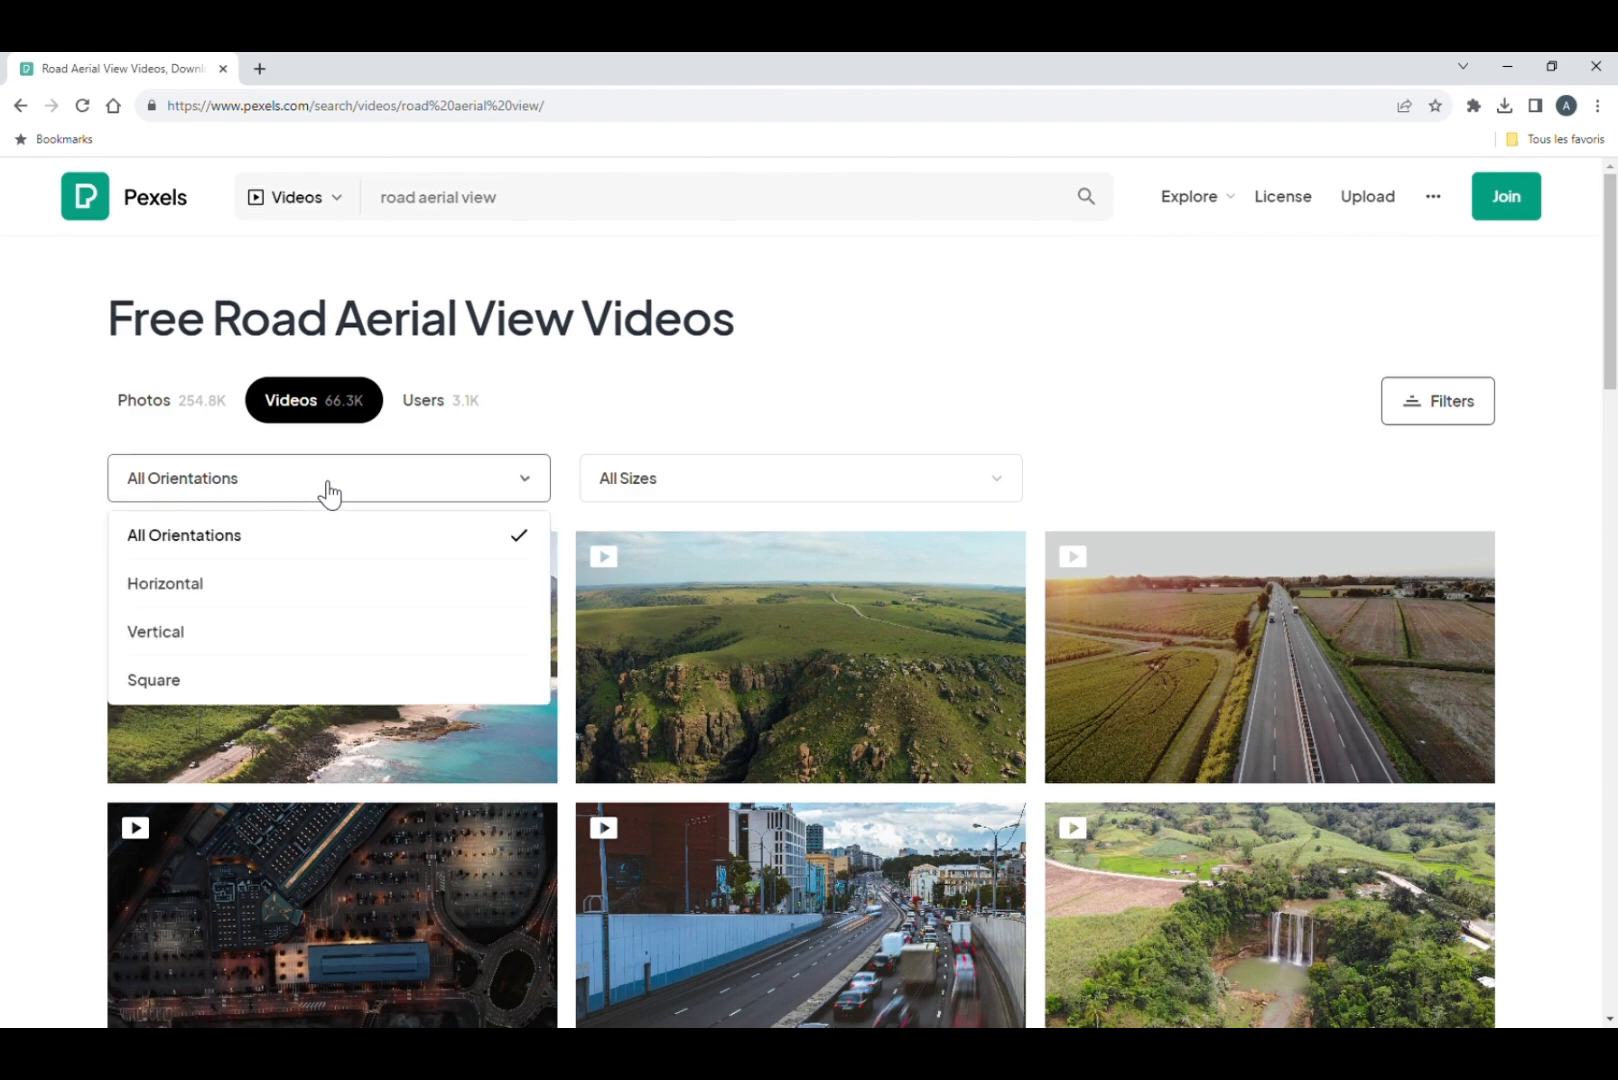
pyautogui.click(235, 655)
pyautogui.scroll(-10, 1581, 498)
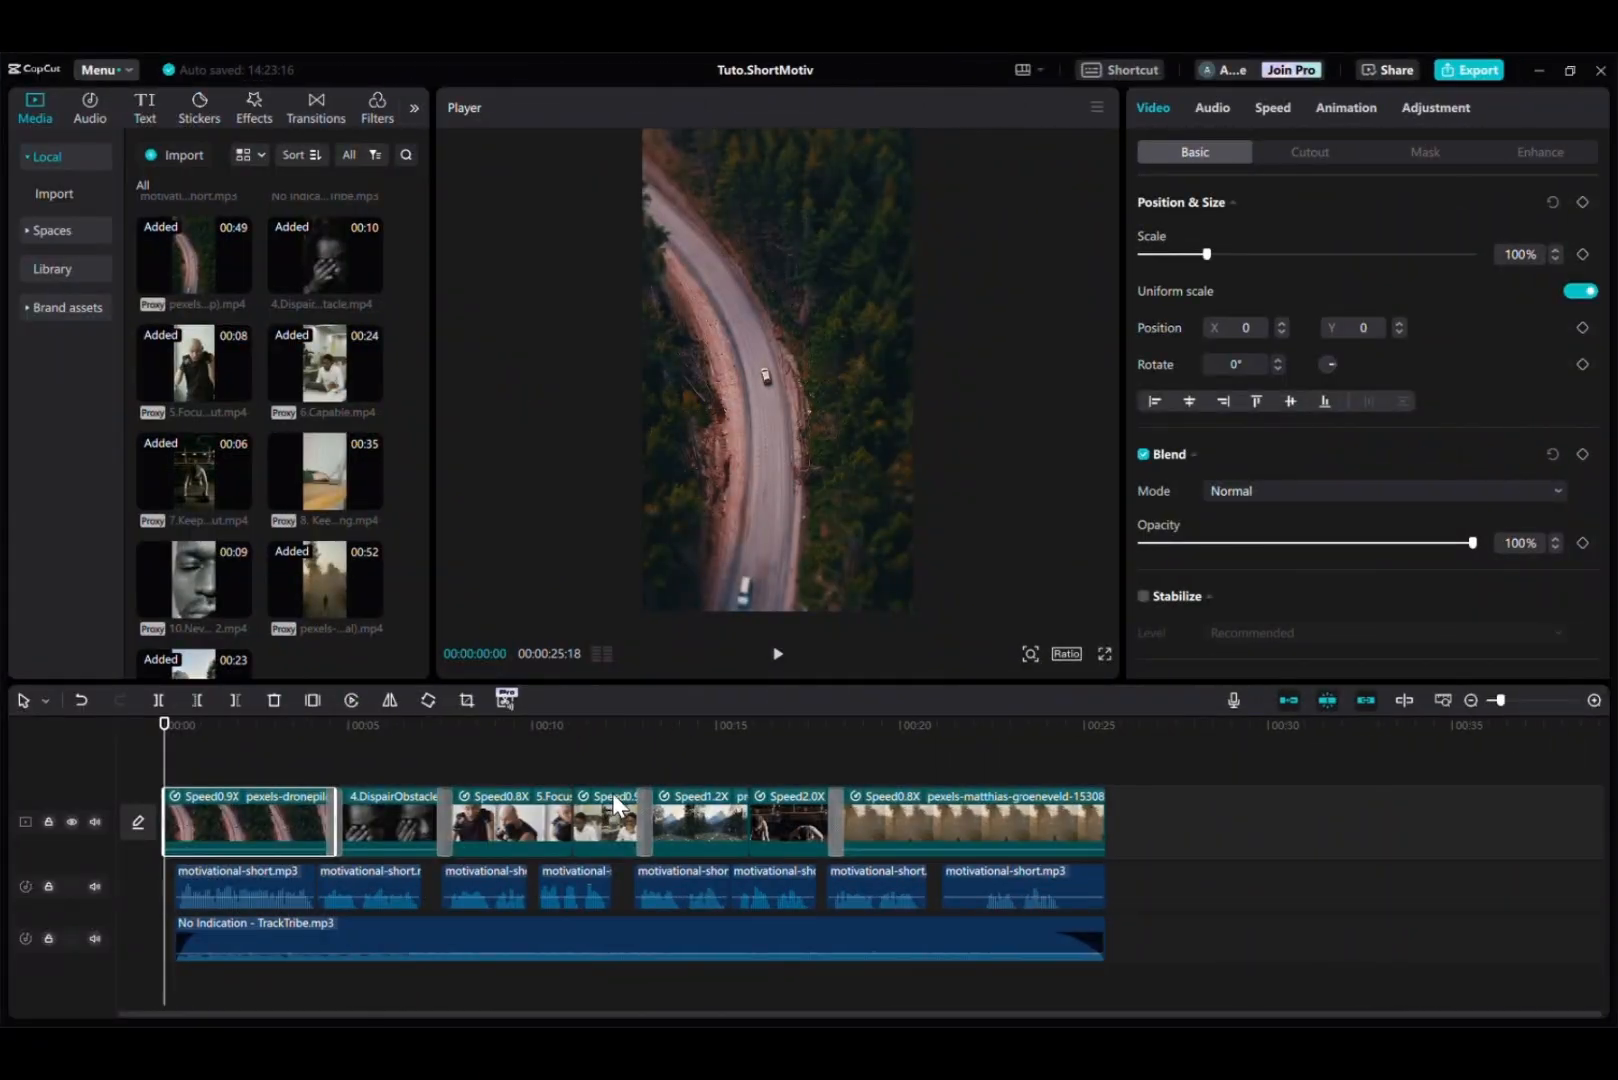
# Back in CapCut, select the opening road clip and examine its color adjustment settings
pyautogui.click(511, 814)
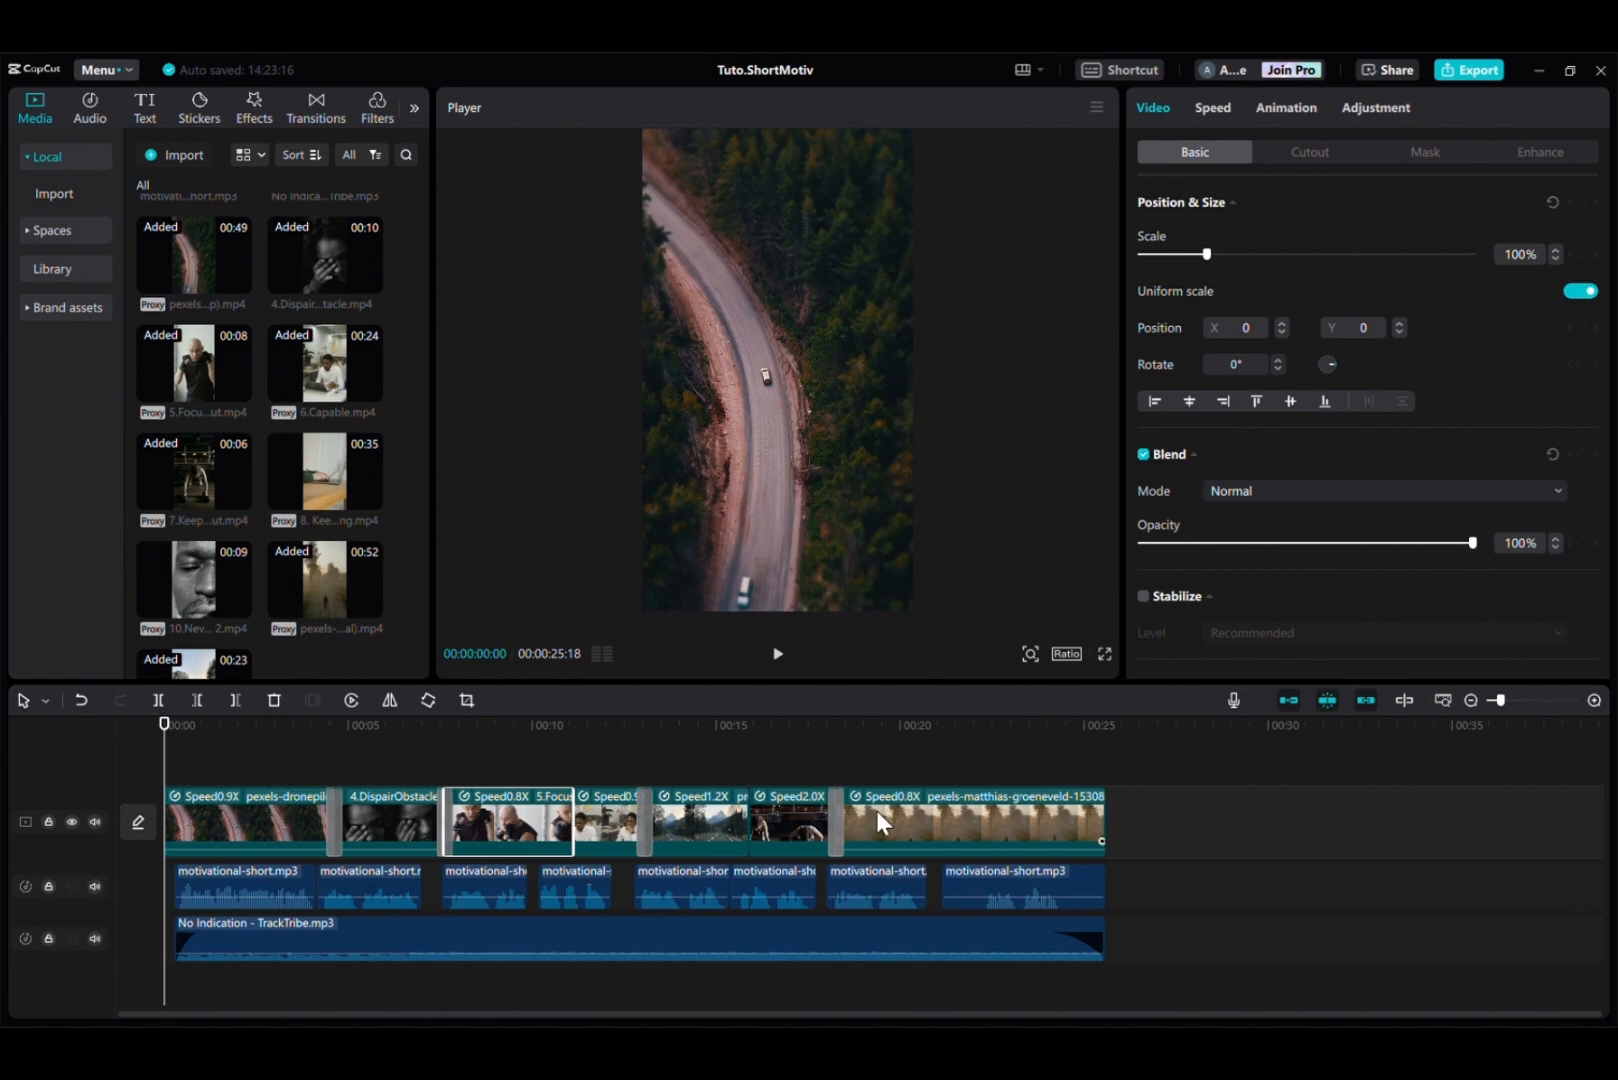
pyautogui.click(190, 749)
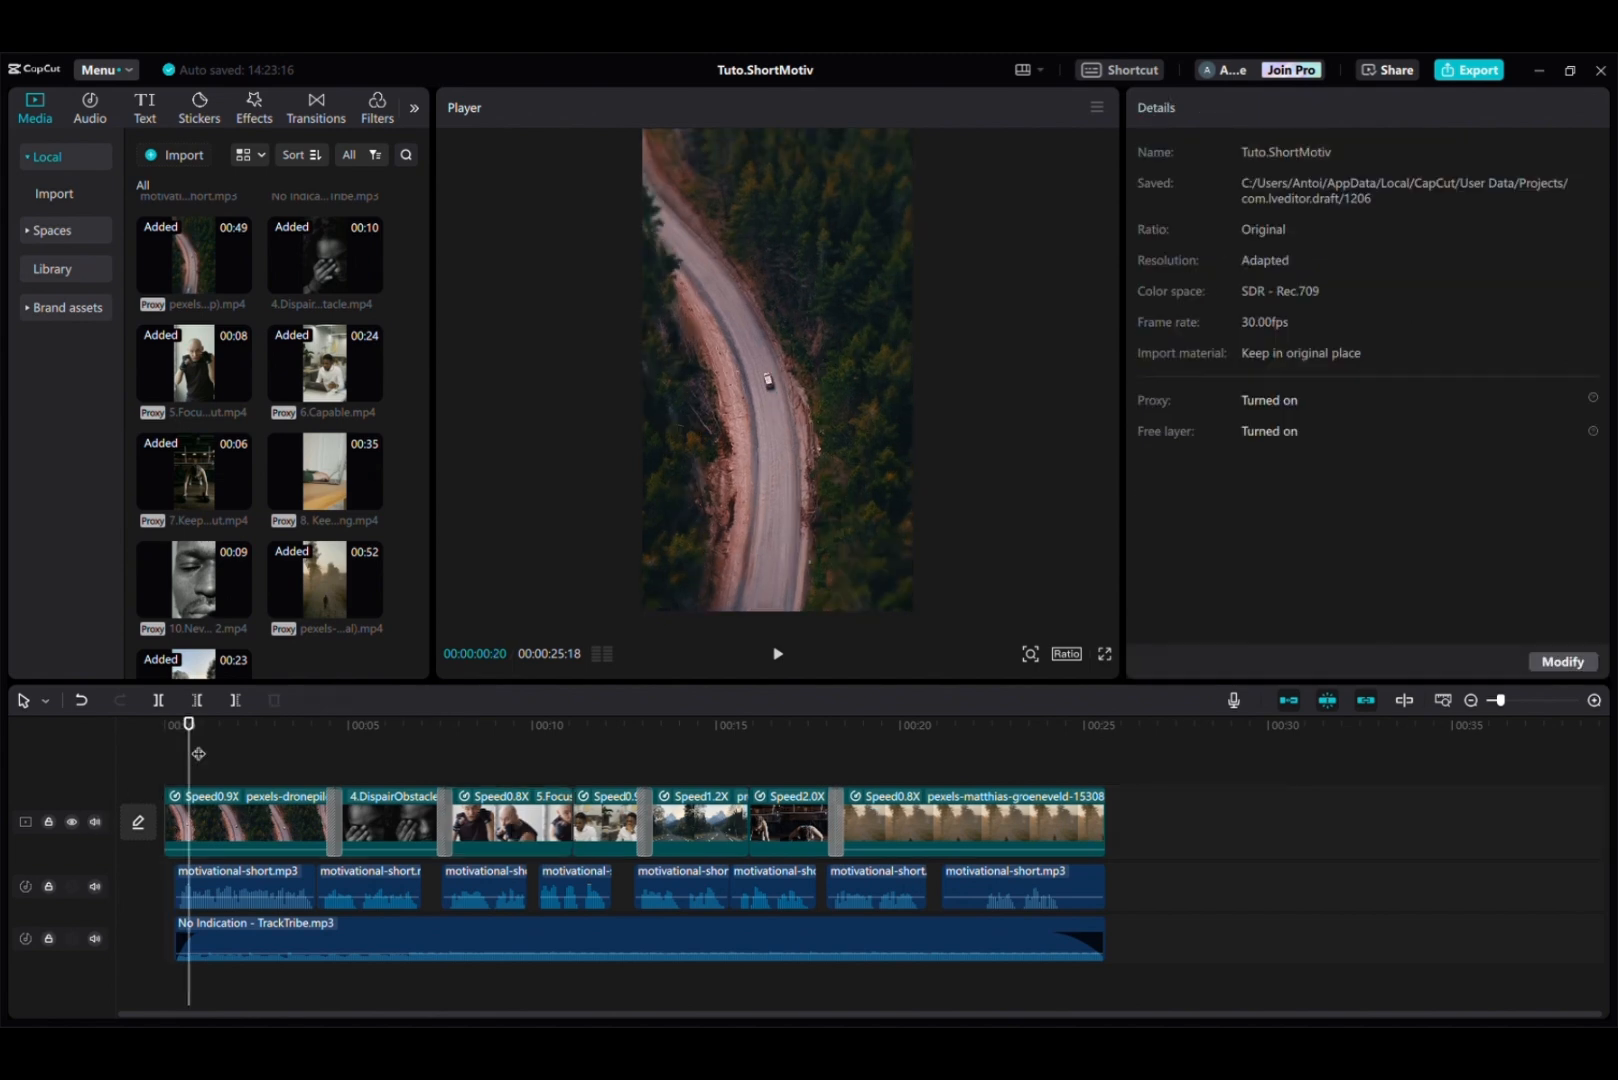
pyautogui.click(265, 814)
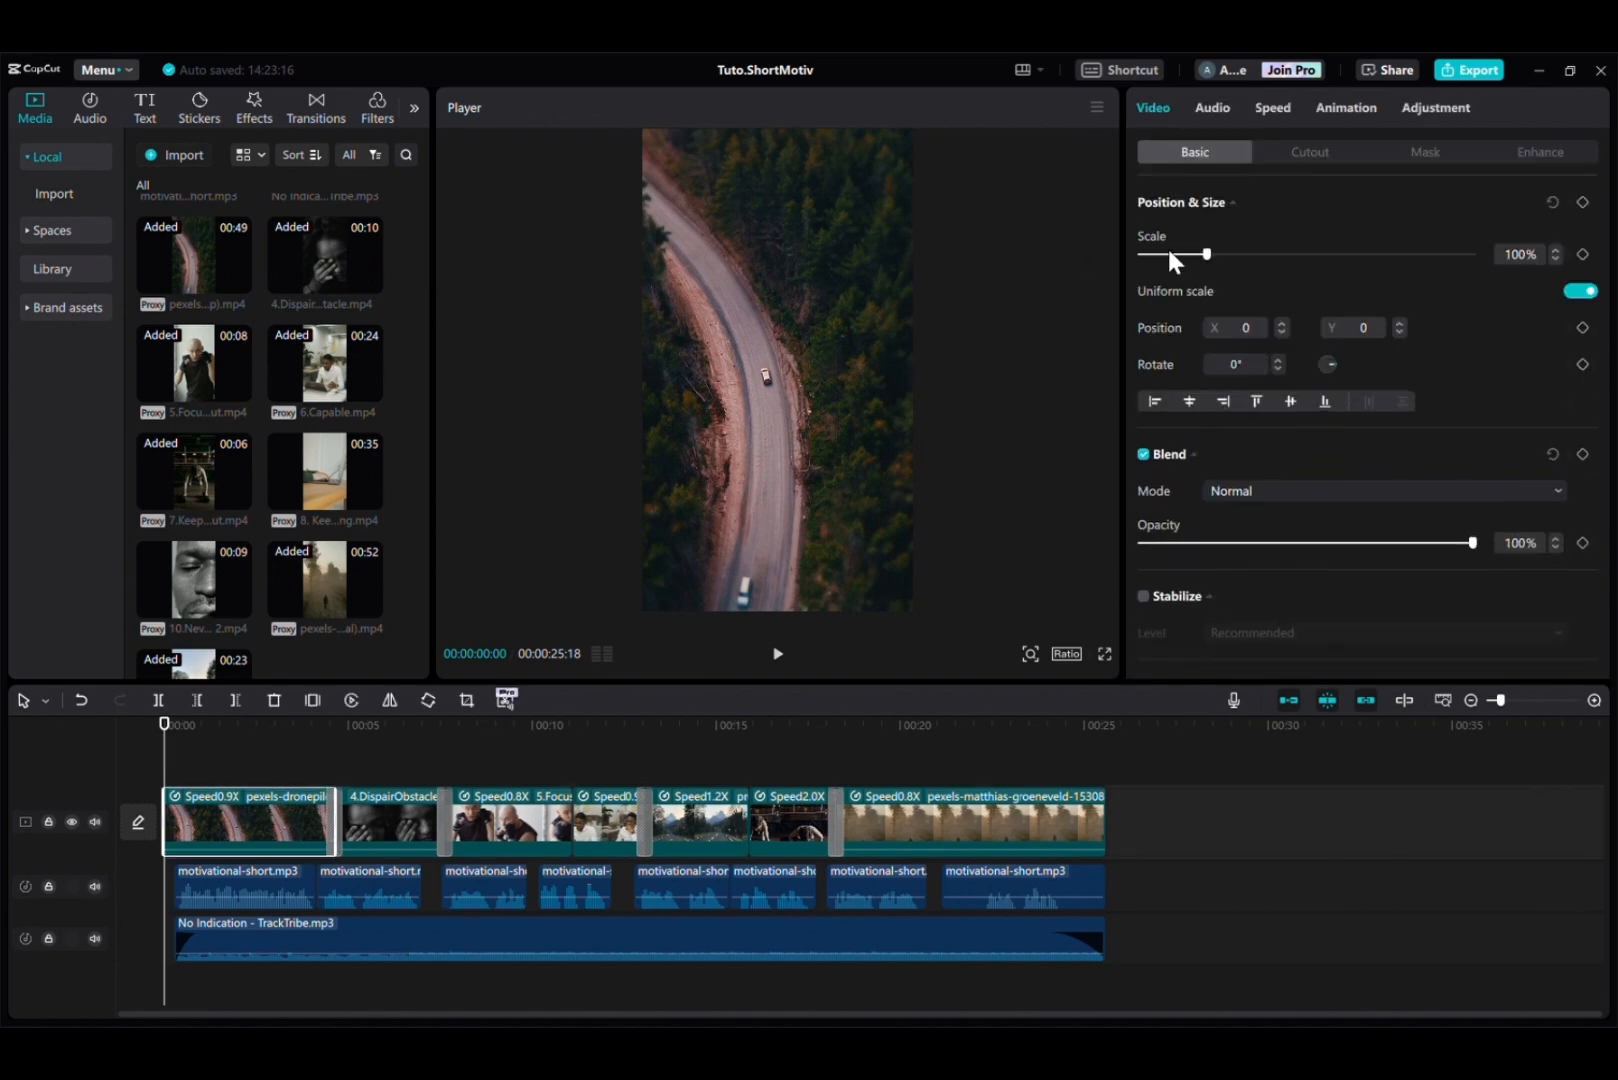
pyautogui.click(1439, 107)
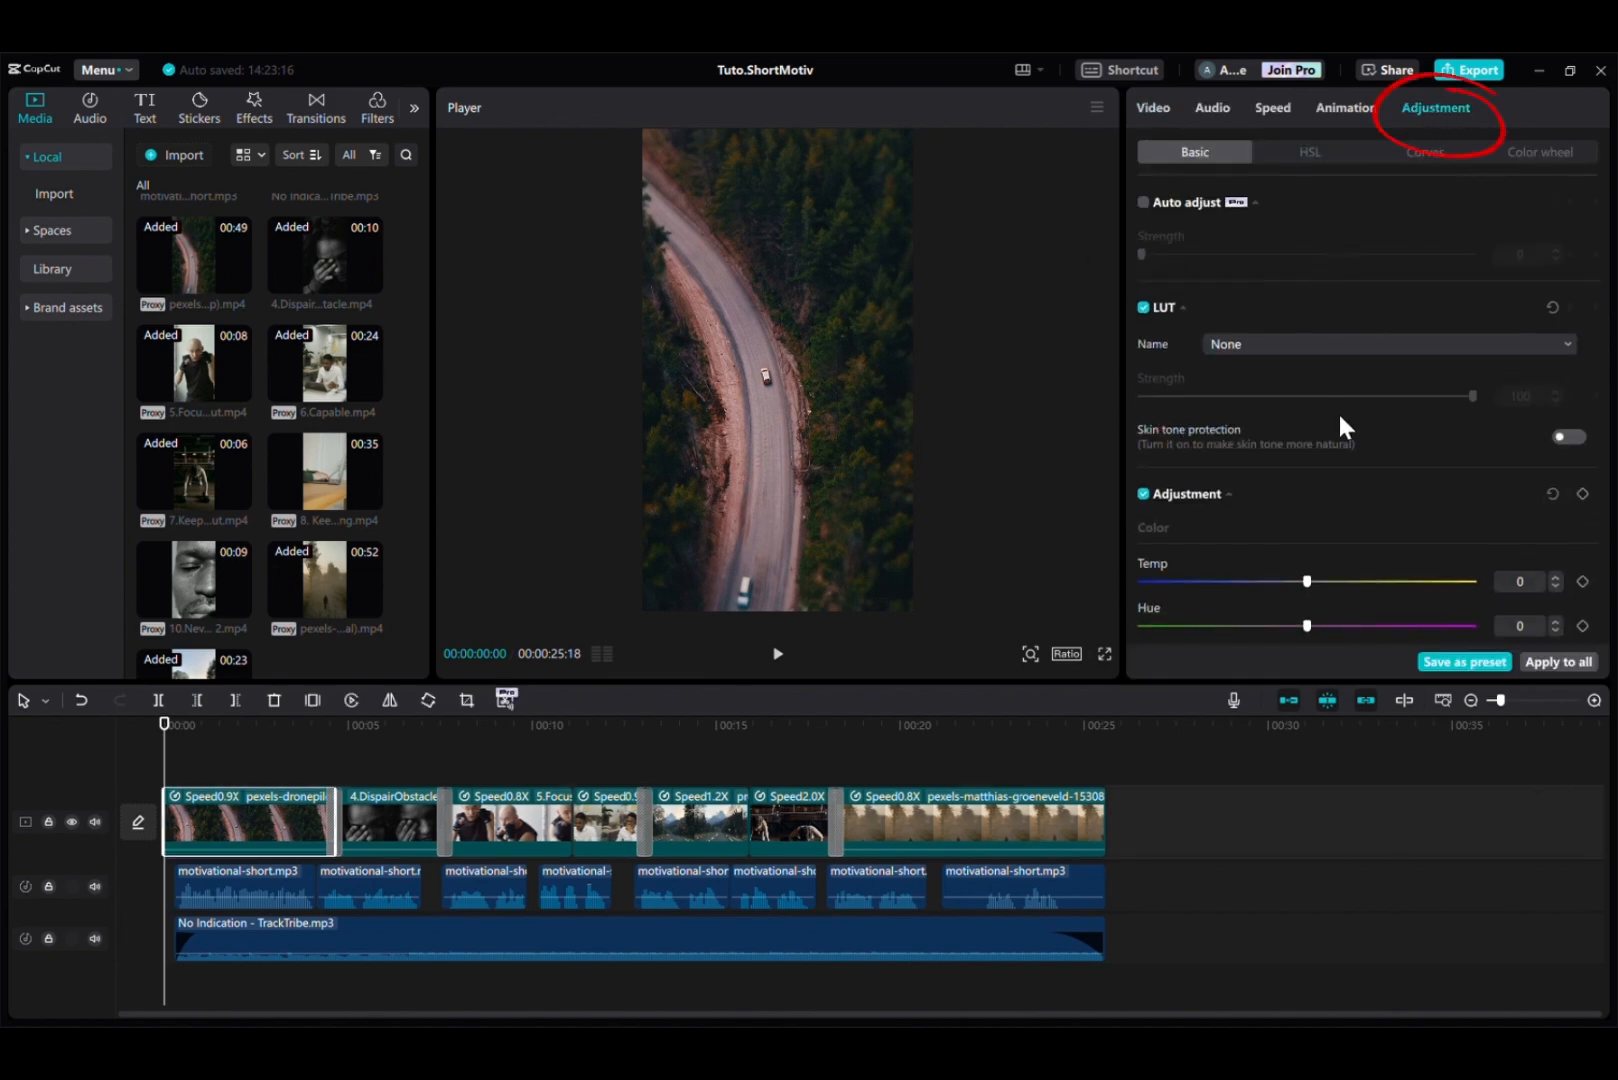
pyautogui.scroll(-5, 1337, 415)
pyautogui.scroll(5, 1337, 415)
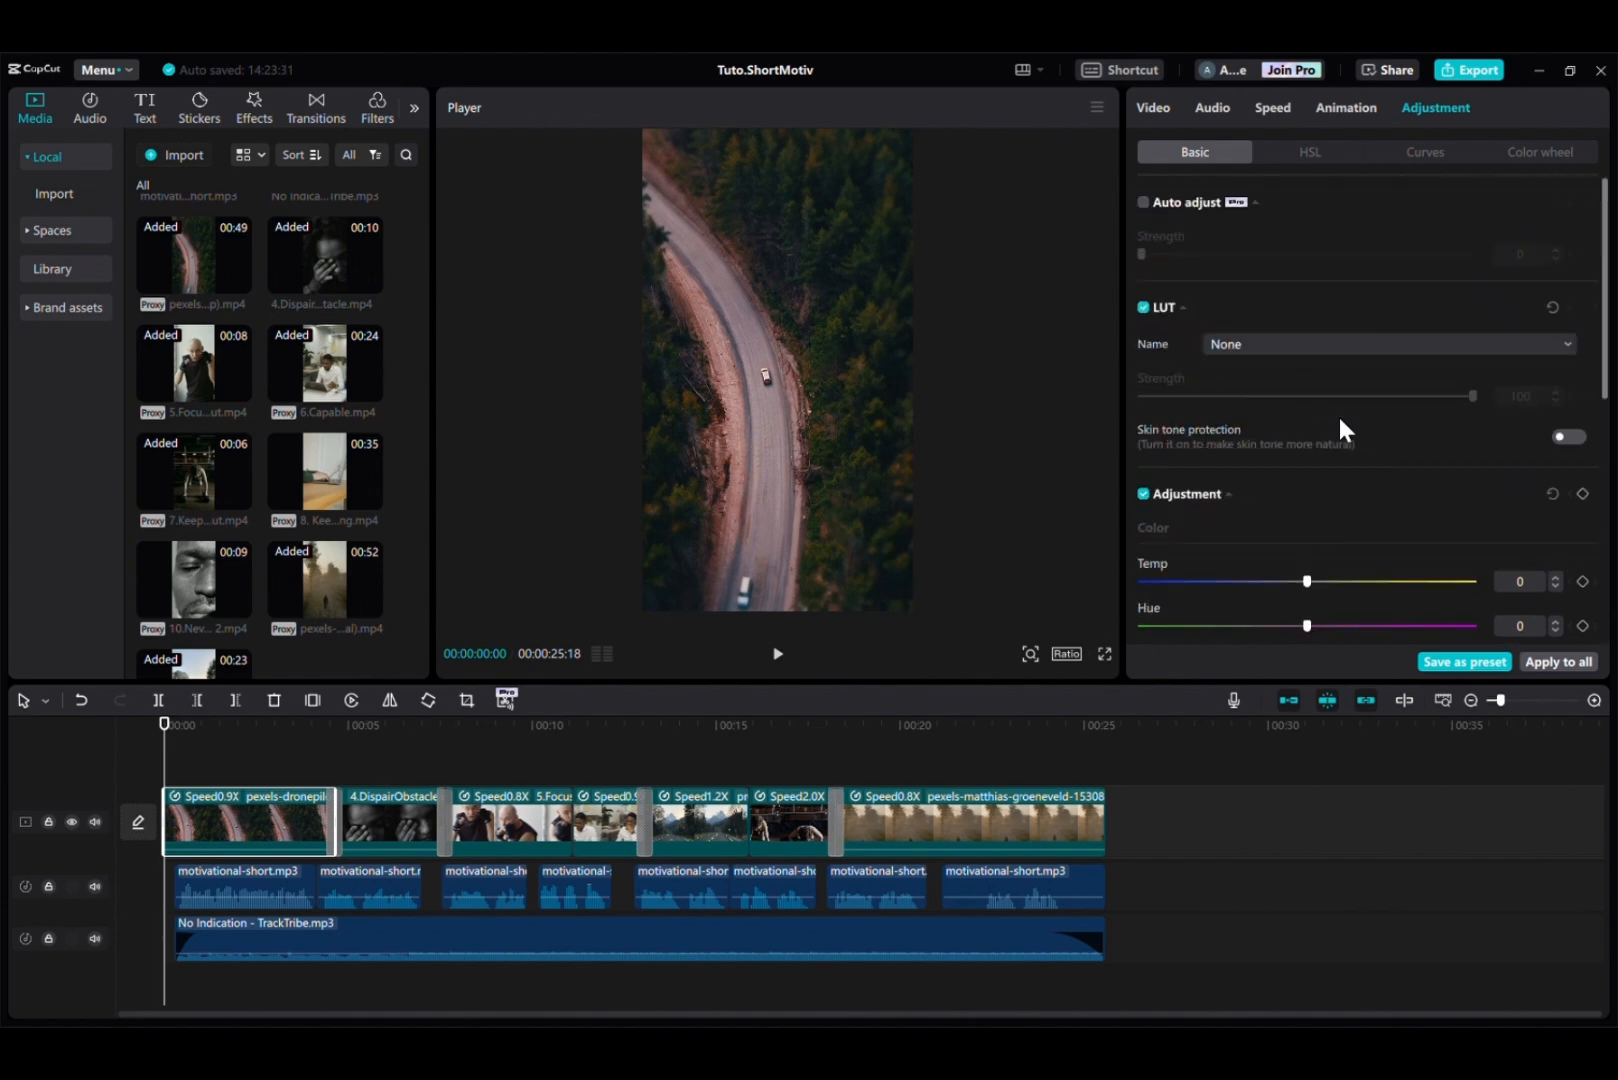
# Add a custom adjustment layer above the video clips and stretch it over the whole video
pyautogui.click(415, 101)
pyautogui.click(362, 105)
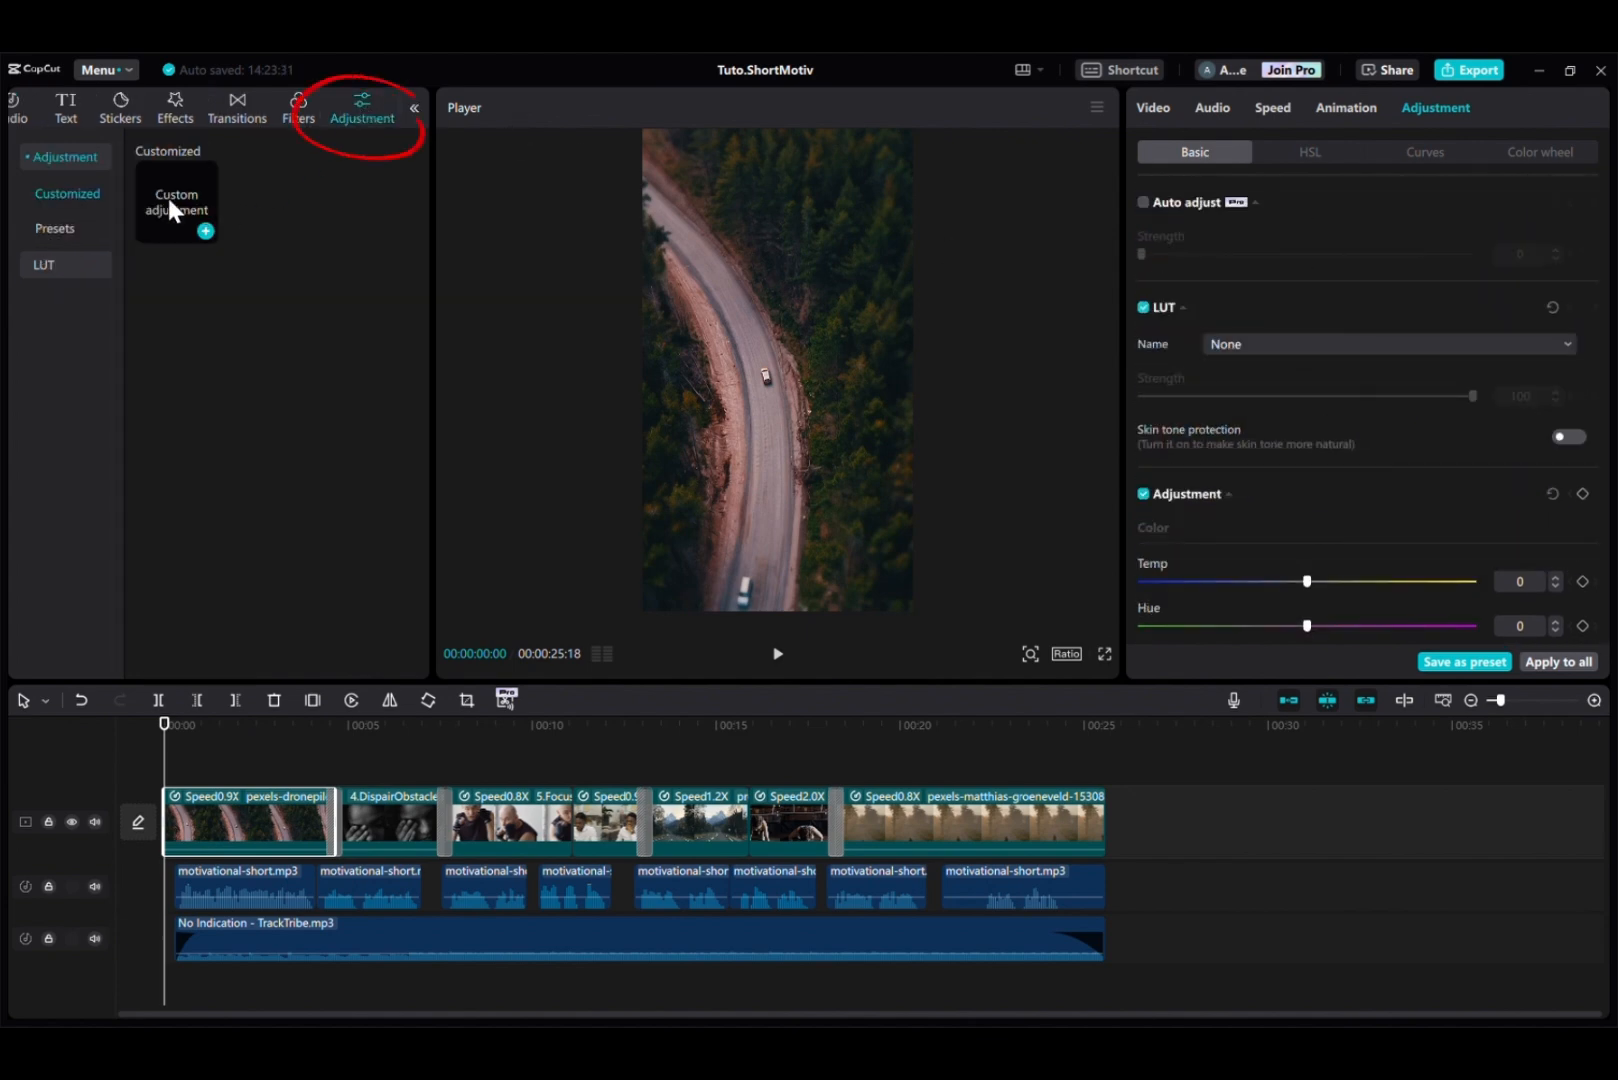
pyautogui.click(205, 231)
pyautogui.click(255, 791)
pyautogui.moveTo(270, 791); pyautogui.dragTo(1107, 791)
pyautogui.click(248, 734)
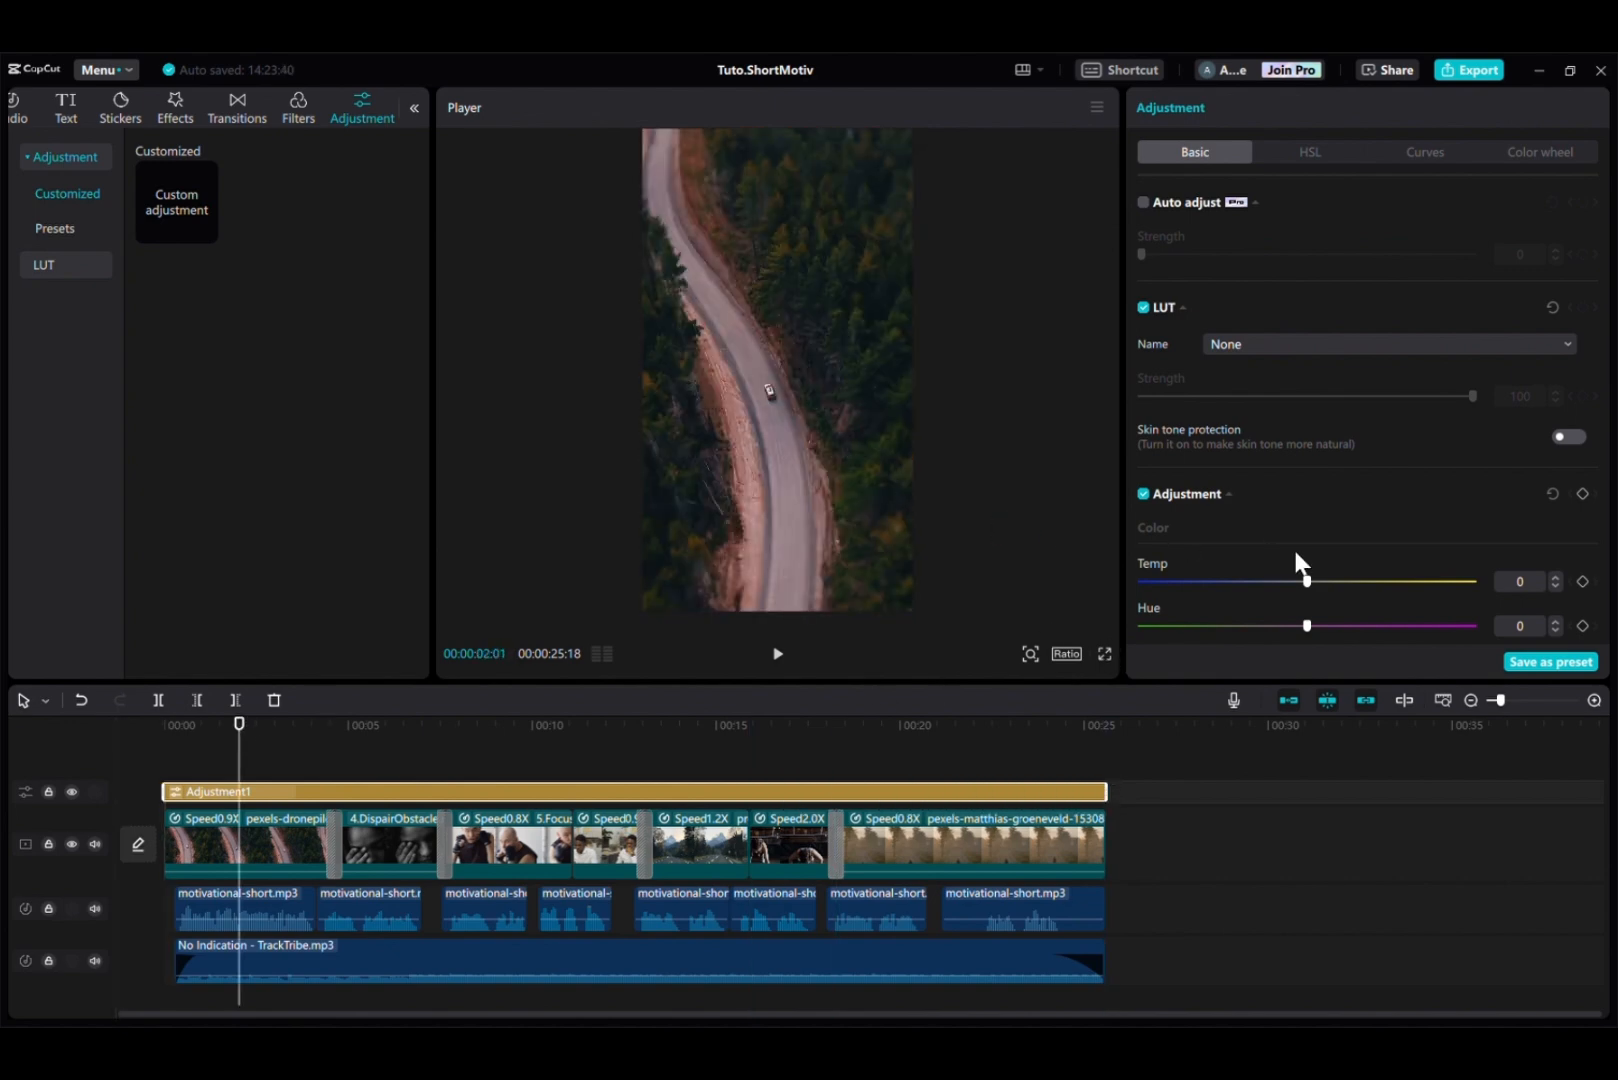
# Set the adjustment layer's Temp to -24 and Hue to -14, reduce its saturation and lightness, and scrub through the video to check
pyautogui.moveTo(1281, 580); pyautogui.dragTo(1250, 626)
pyautogui.scroll(-5, 1240, 558)
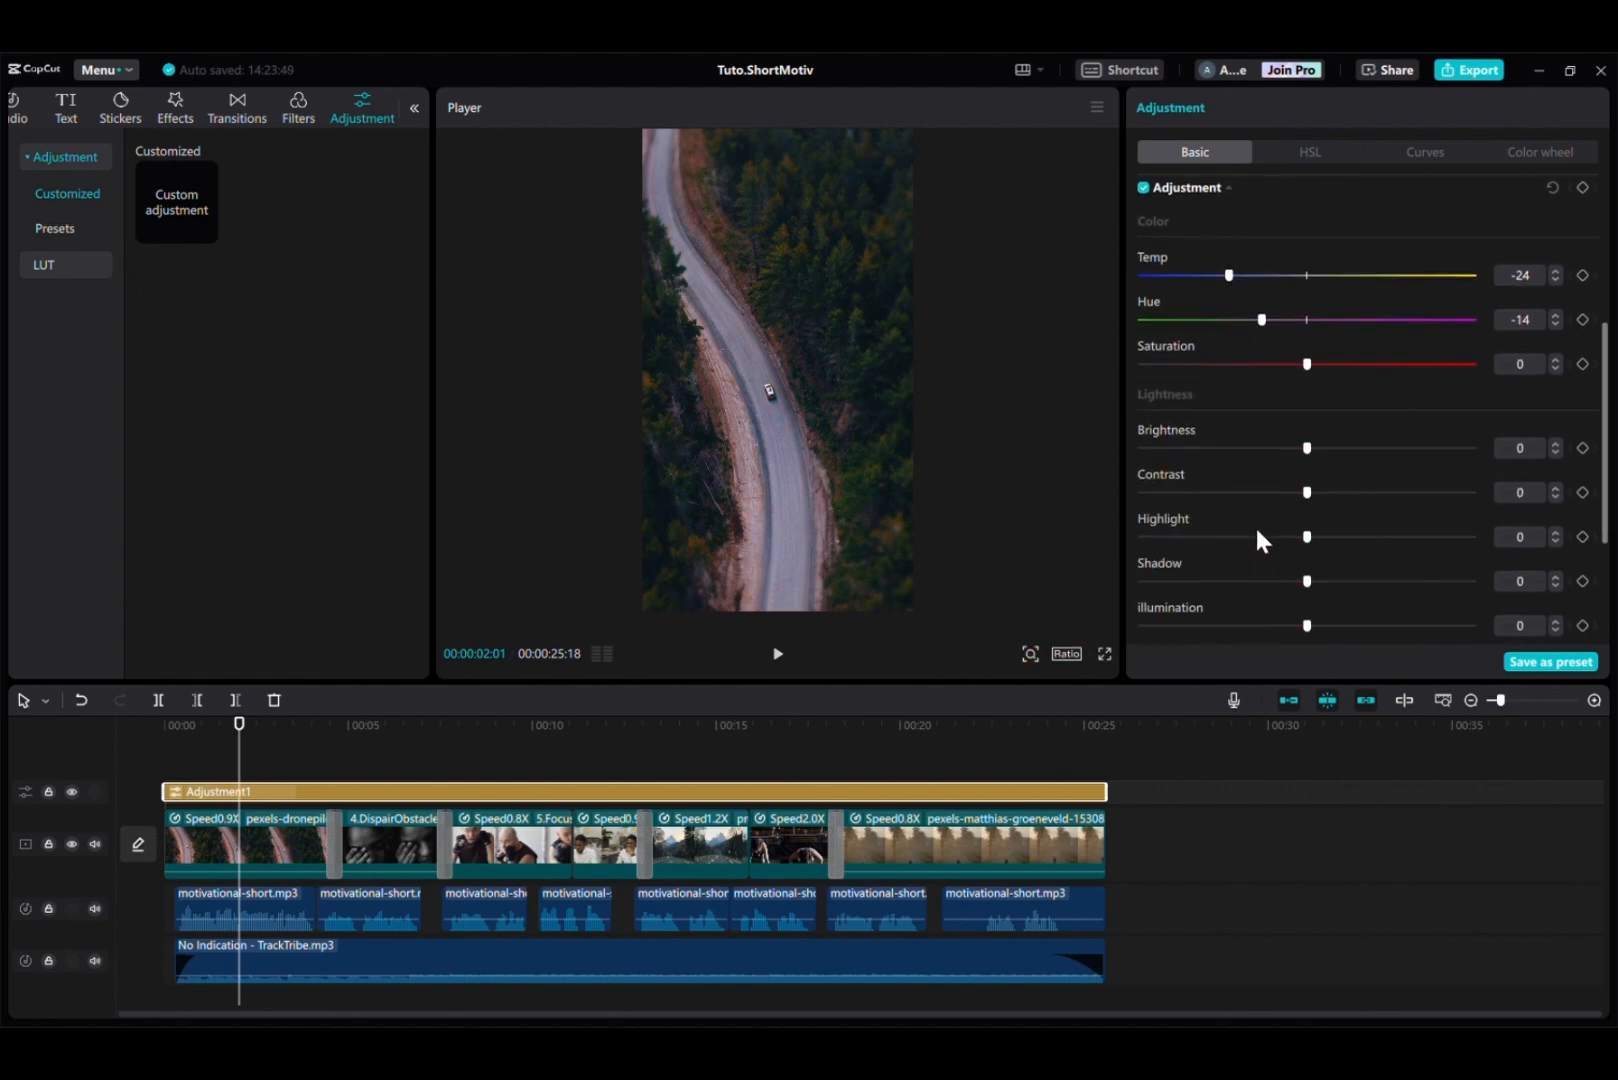
pyautogui.moveTo(1307, 372)
pyautogui.mouseDown()
pyautogui.moveTo(1210, 372)
pyautogui.moveTo(1284, 372)
pyautogui.moveTo(1268, 327)
pyautogui.mouseUp()
pyautogui.moveTo(1307, 238)
pyautogui.mouseDown()
pyautogui.moveTo(1239, 238)
pyautogui.moveTo(1300, 238)
pyautogui.mouseUp()
pyautogui.click(388, 740)
pyautogui.moveTo(388, 745); pyautogui.dragTo(1085, 791)
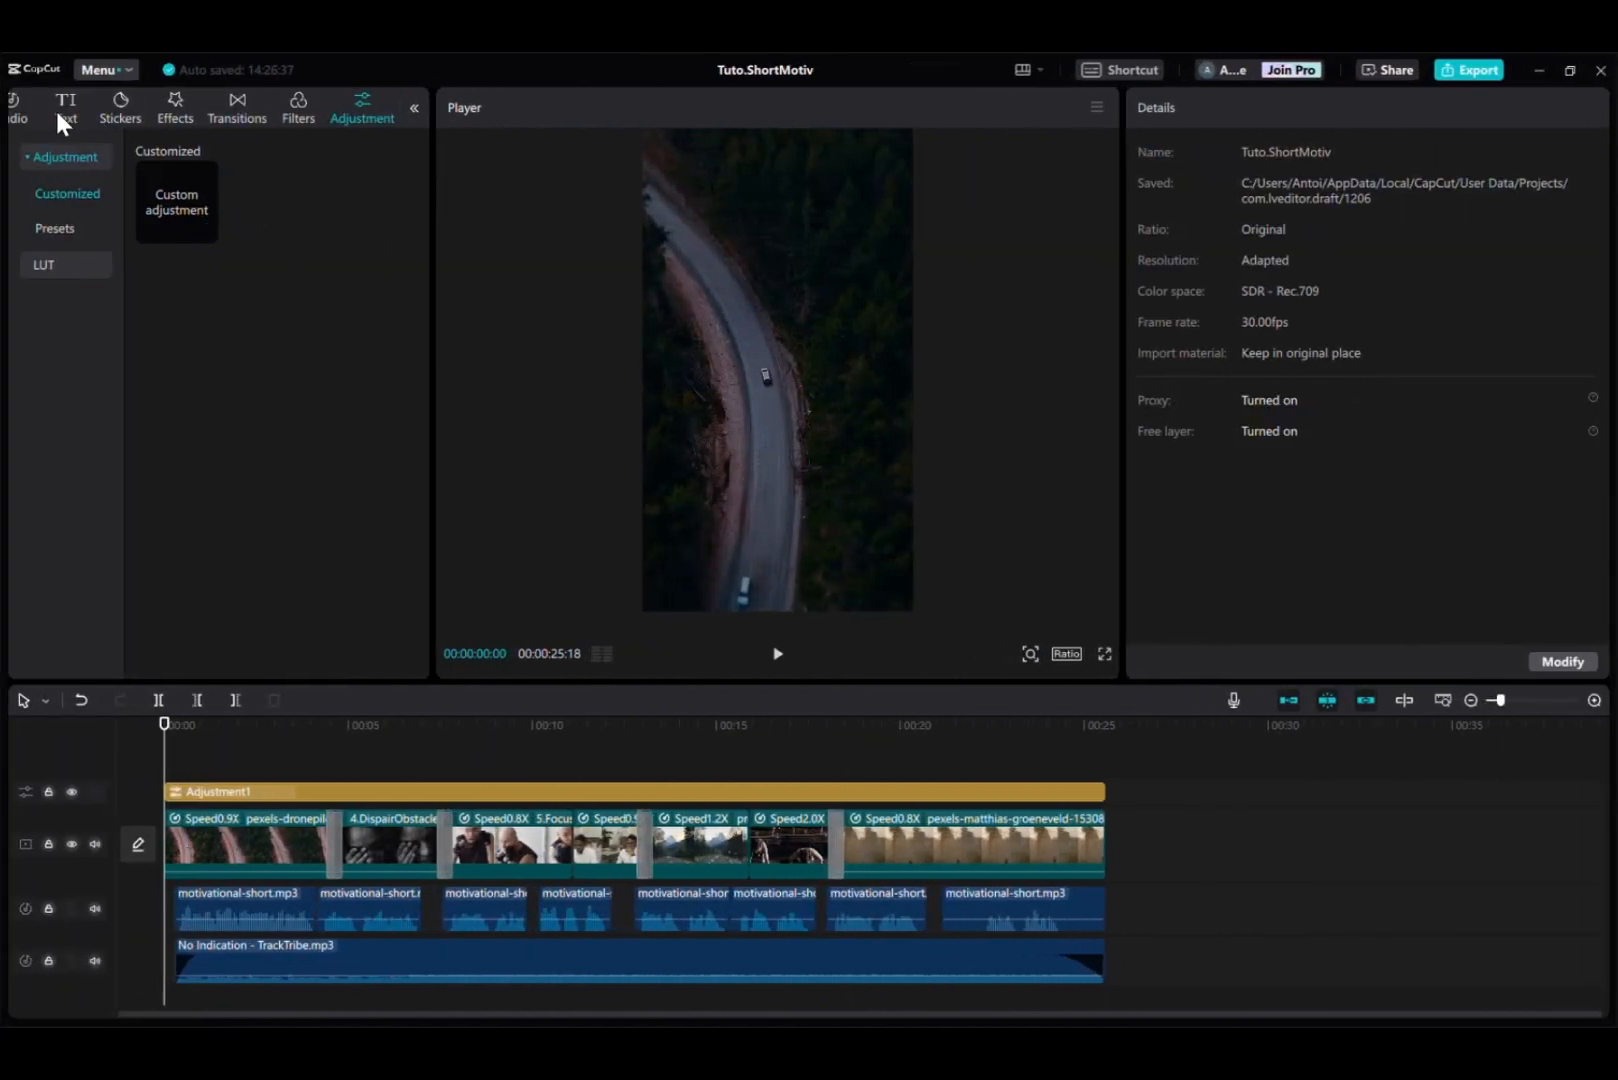
# Generate English auto captions for the video
pyautogui.click(63, 107)
pyautogui.click(76, 340)
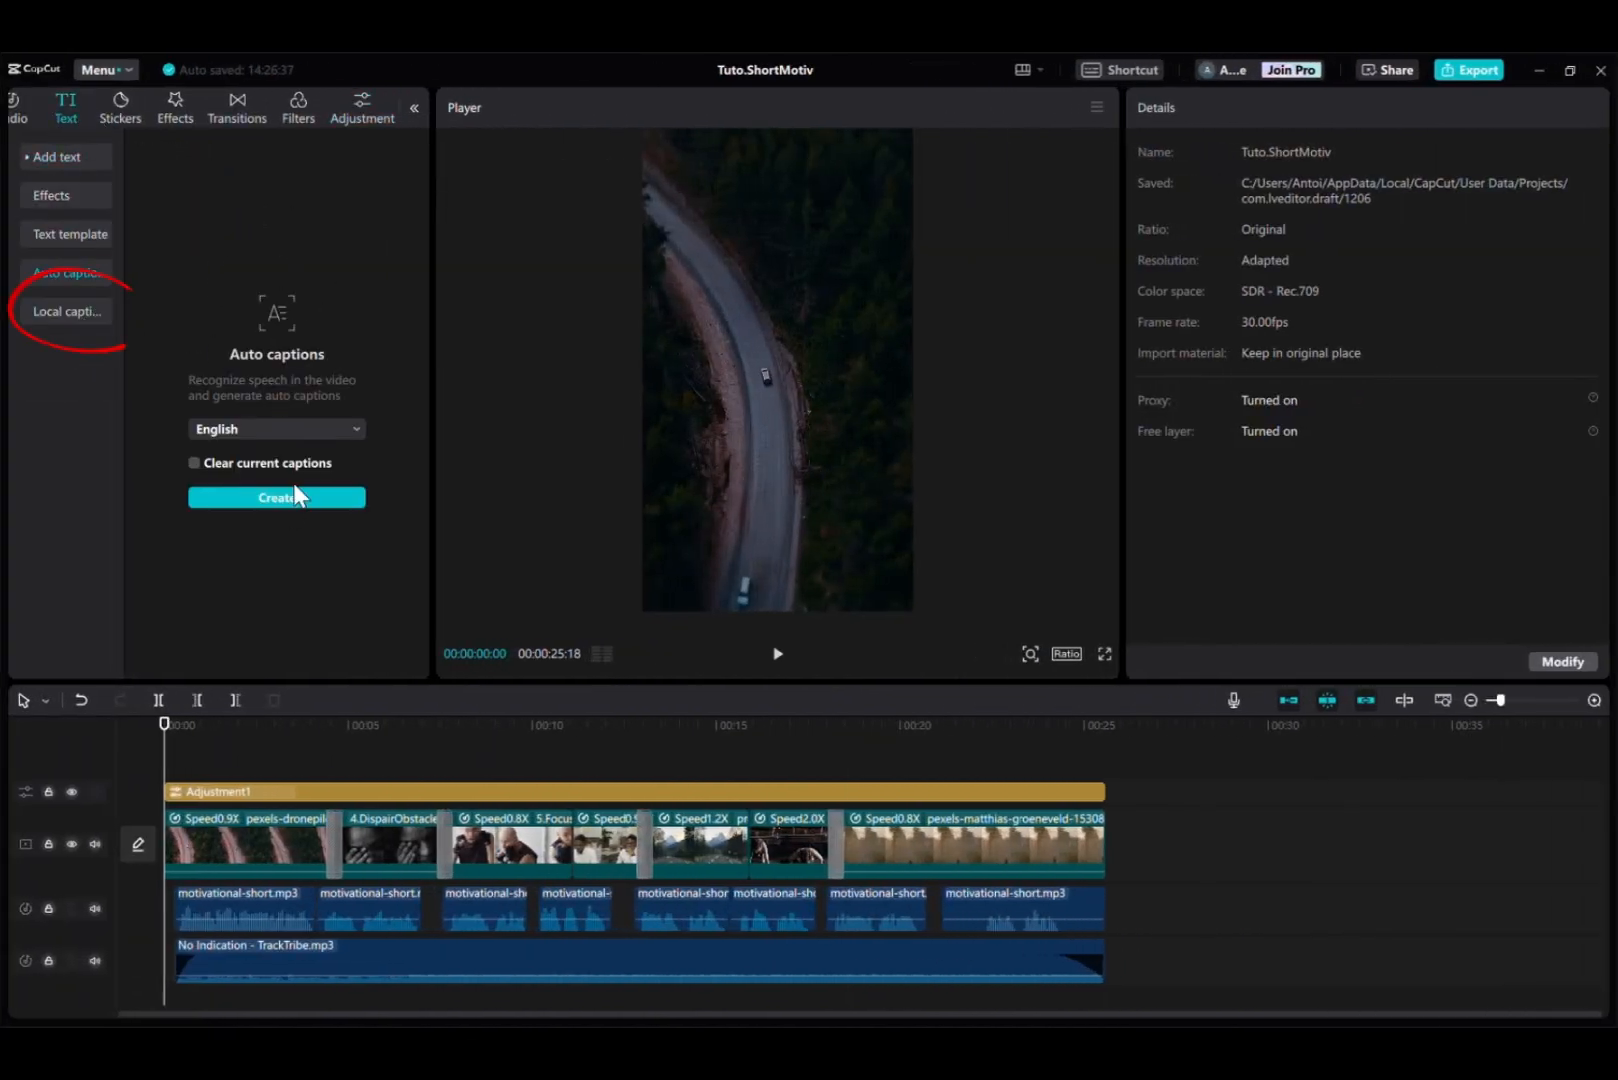
pyautogui.click(253, 496)
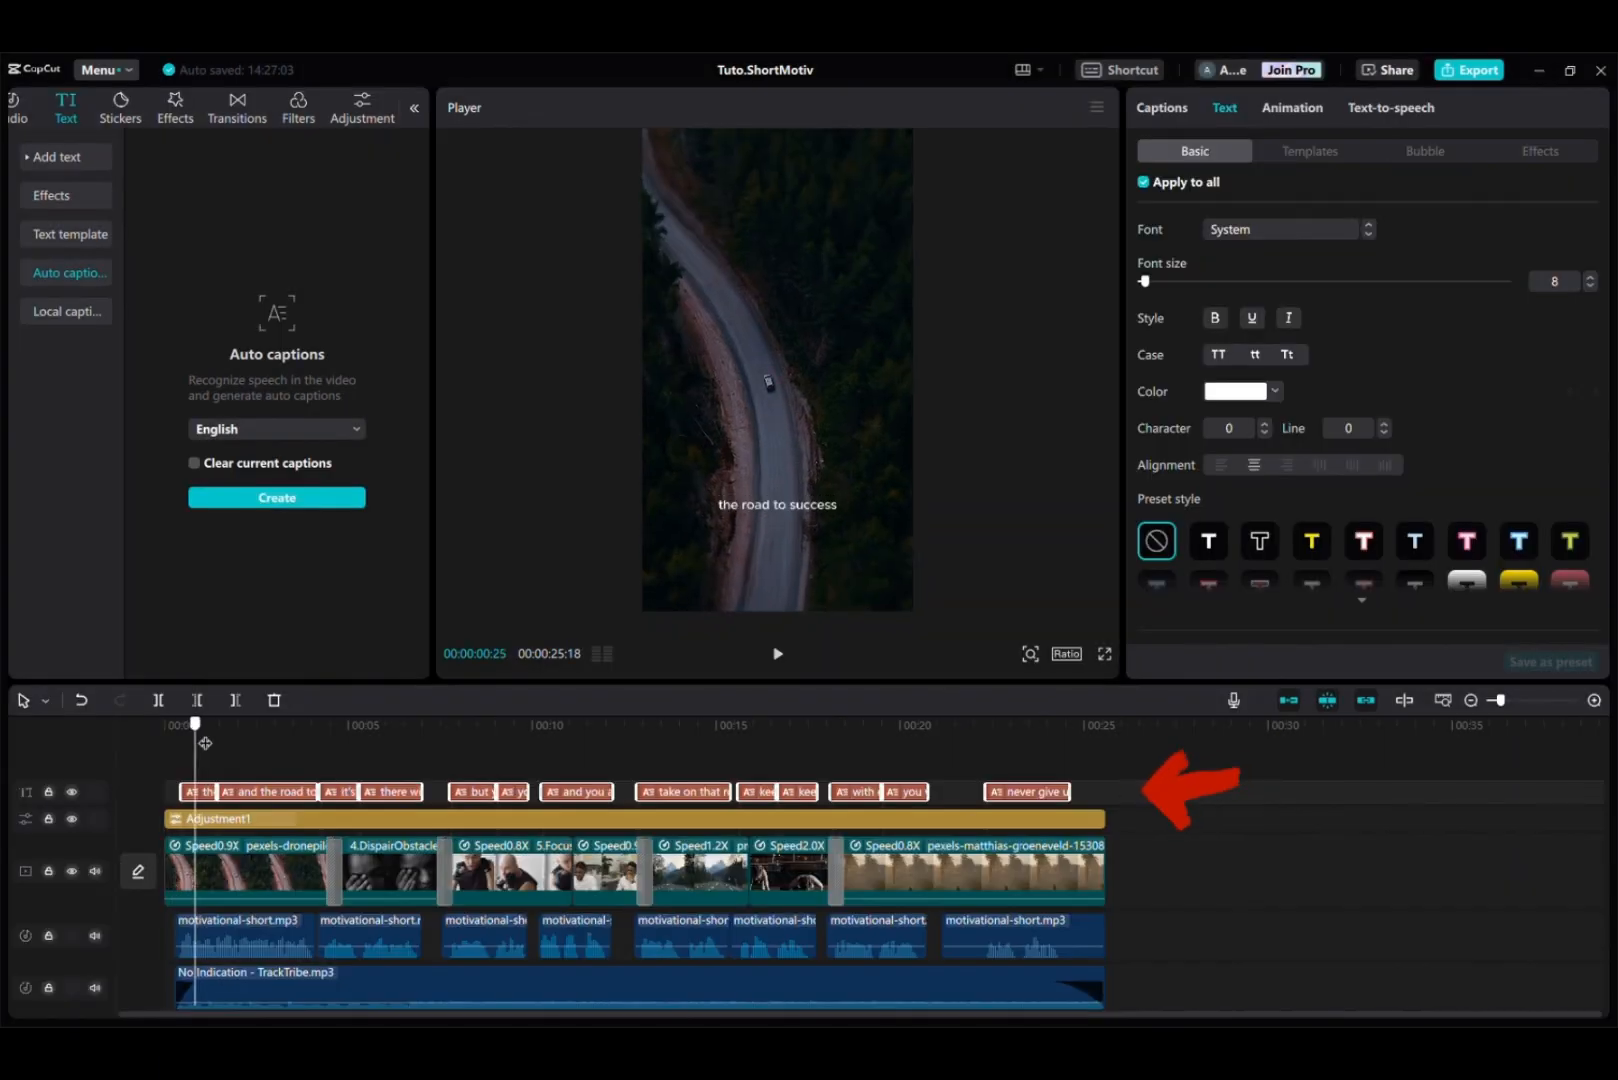
# Preview the second caption and set the font of all captions to Onest-Black
pyautogui.moveTo(205, 743); pyautogui.dragTo(252, 742)
pyautogui.click(1368, 234)
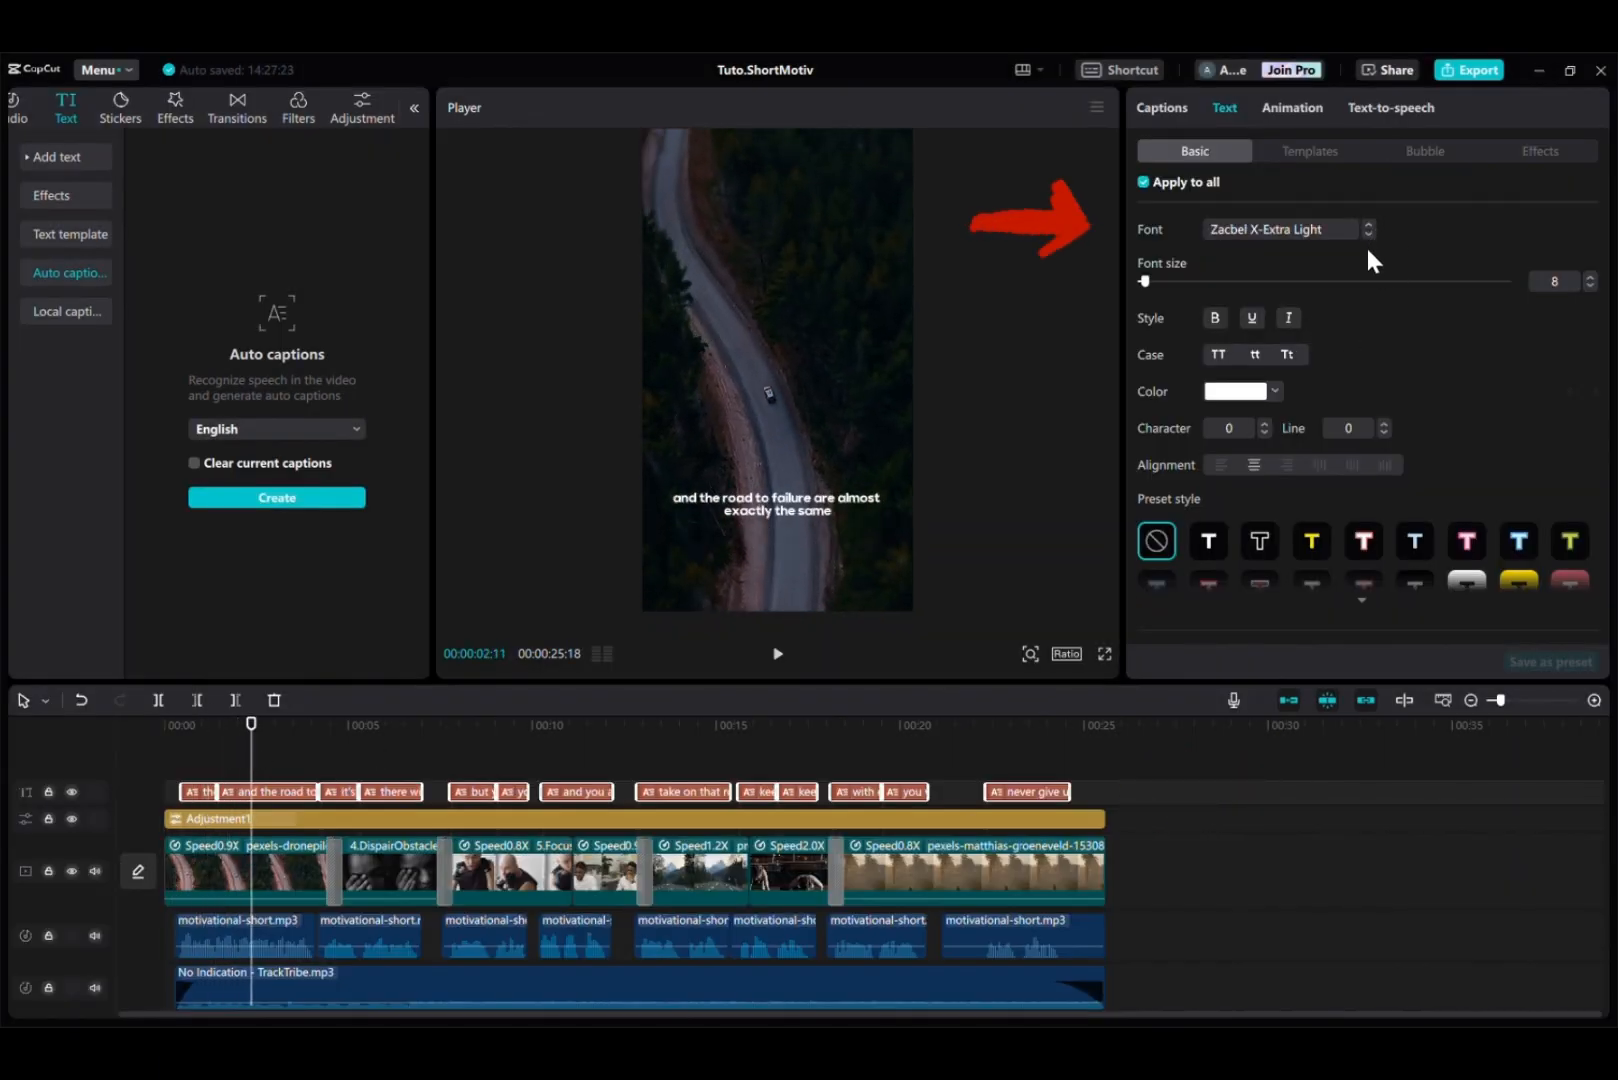
pyautogui.click(1330, 353)
pyautogui.click(1305, 311)
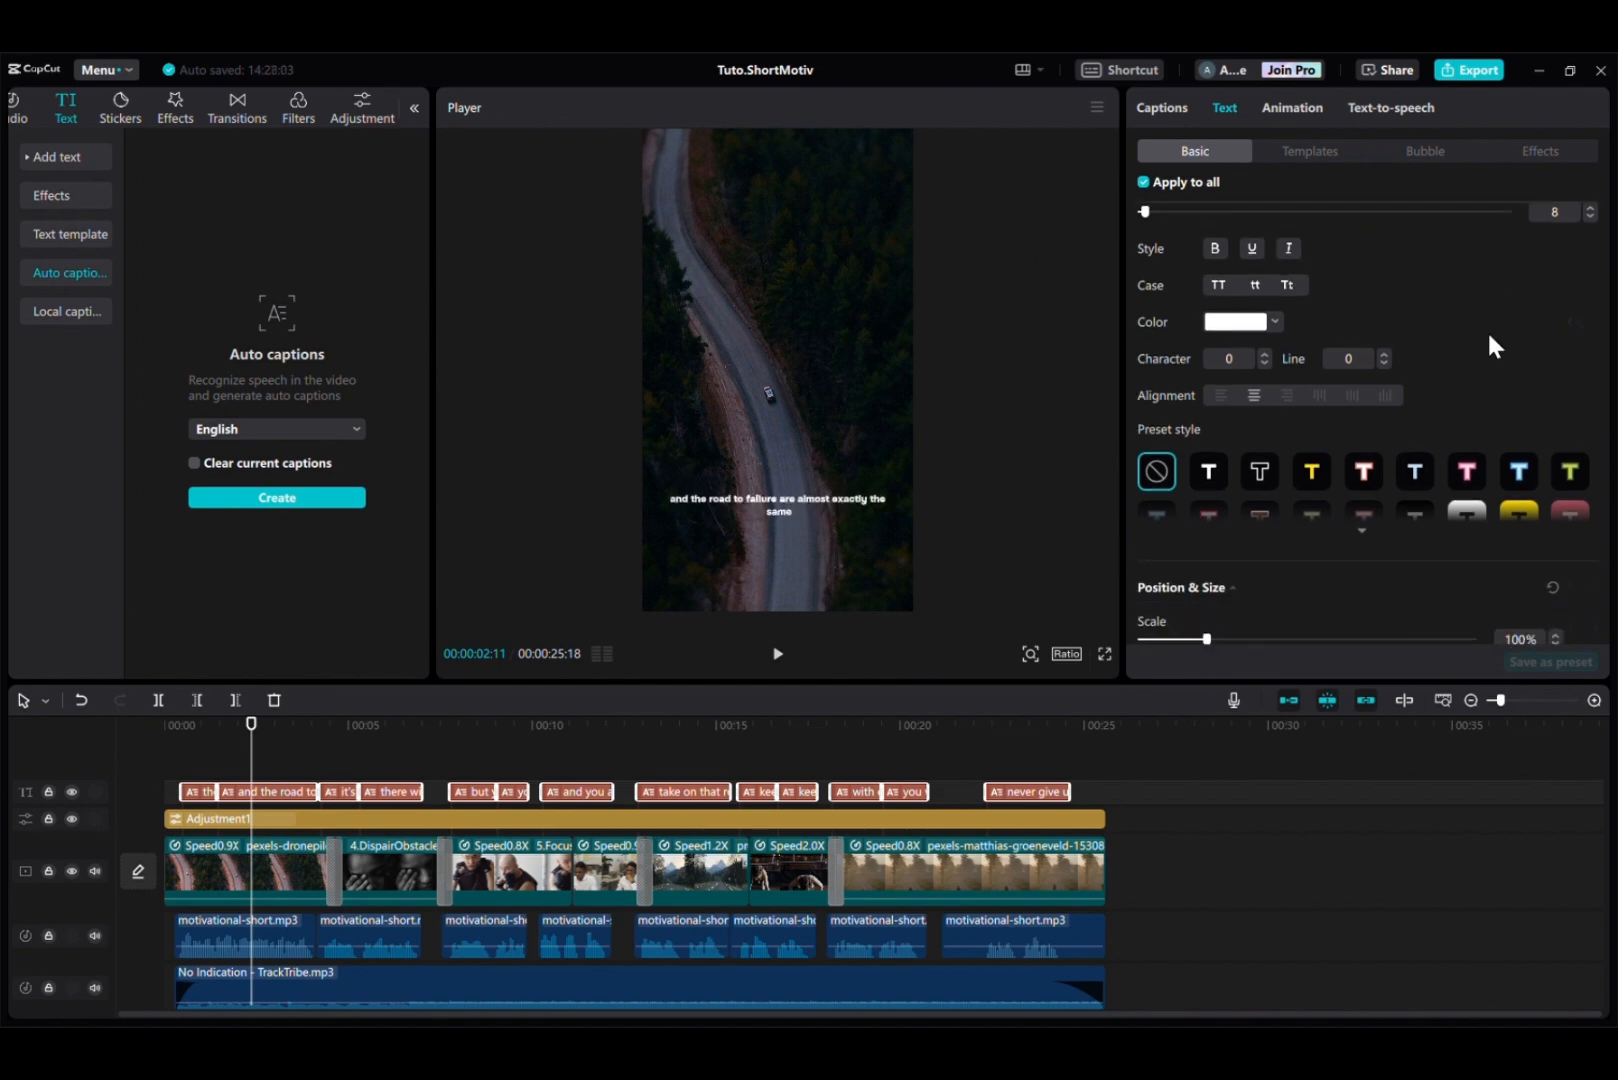
# Move the captions up to just above the frame's centre, make them bold and set their font size to 14
pyautogui.scroll(-5, 1427, 358)
pyautogui.moveTo(765, 506); pyautogui.dragTo(760, 351)
pyautogui.scroll(5, 1401, 354)
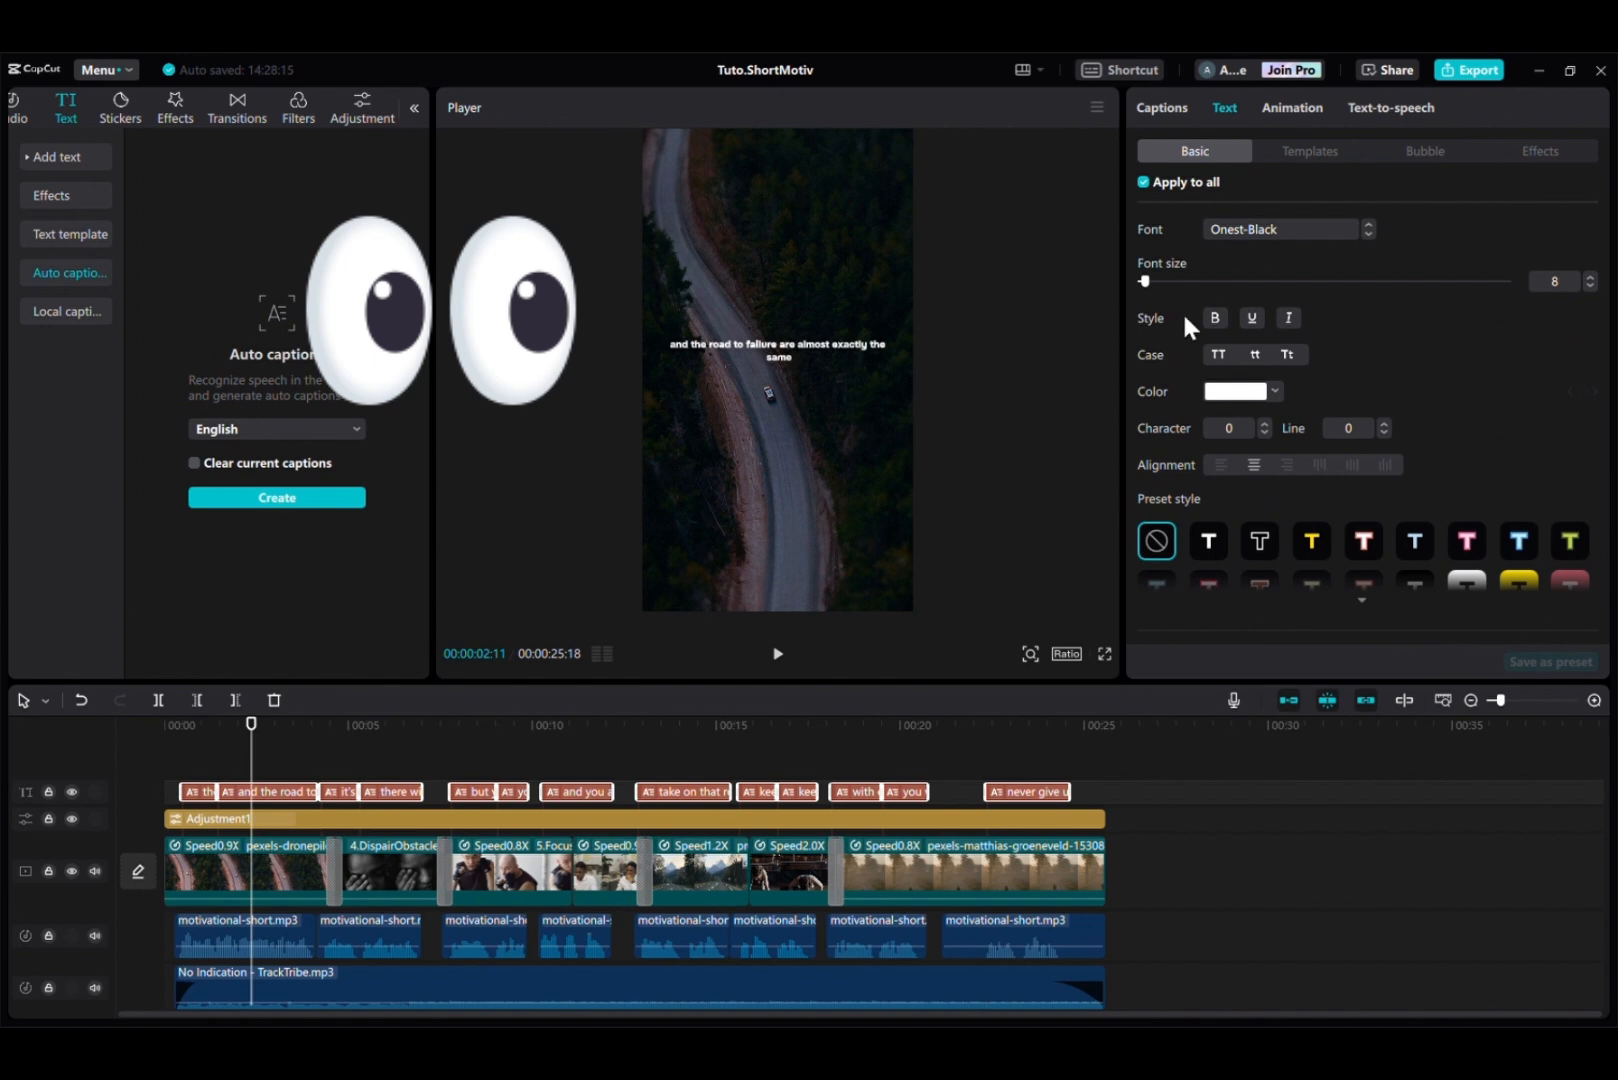
pyautogui.moveTo(1186, 273); pyautogui.dragTo(1147, 277)
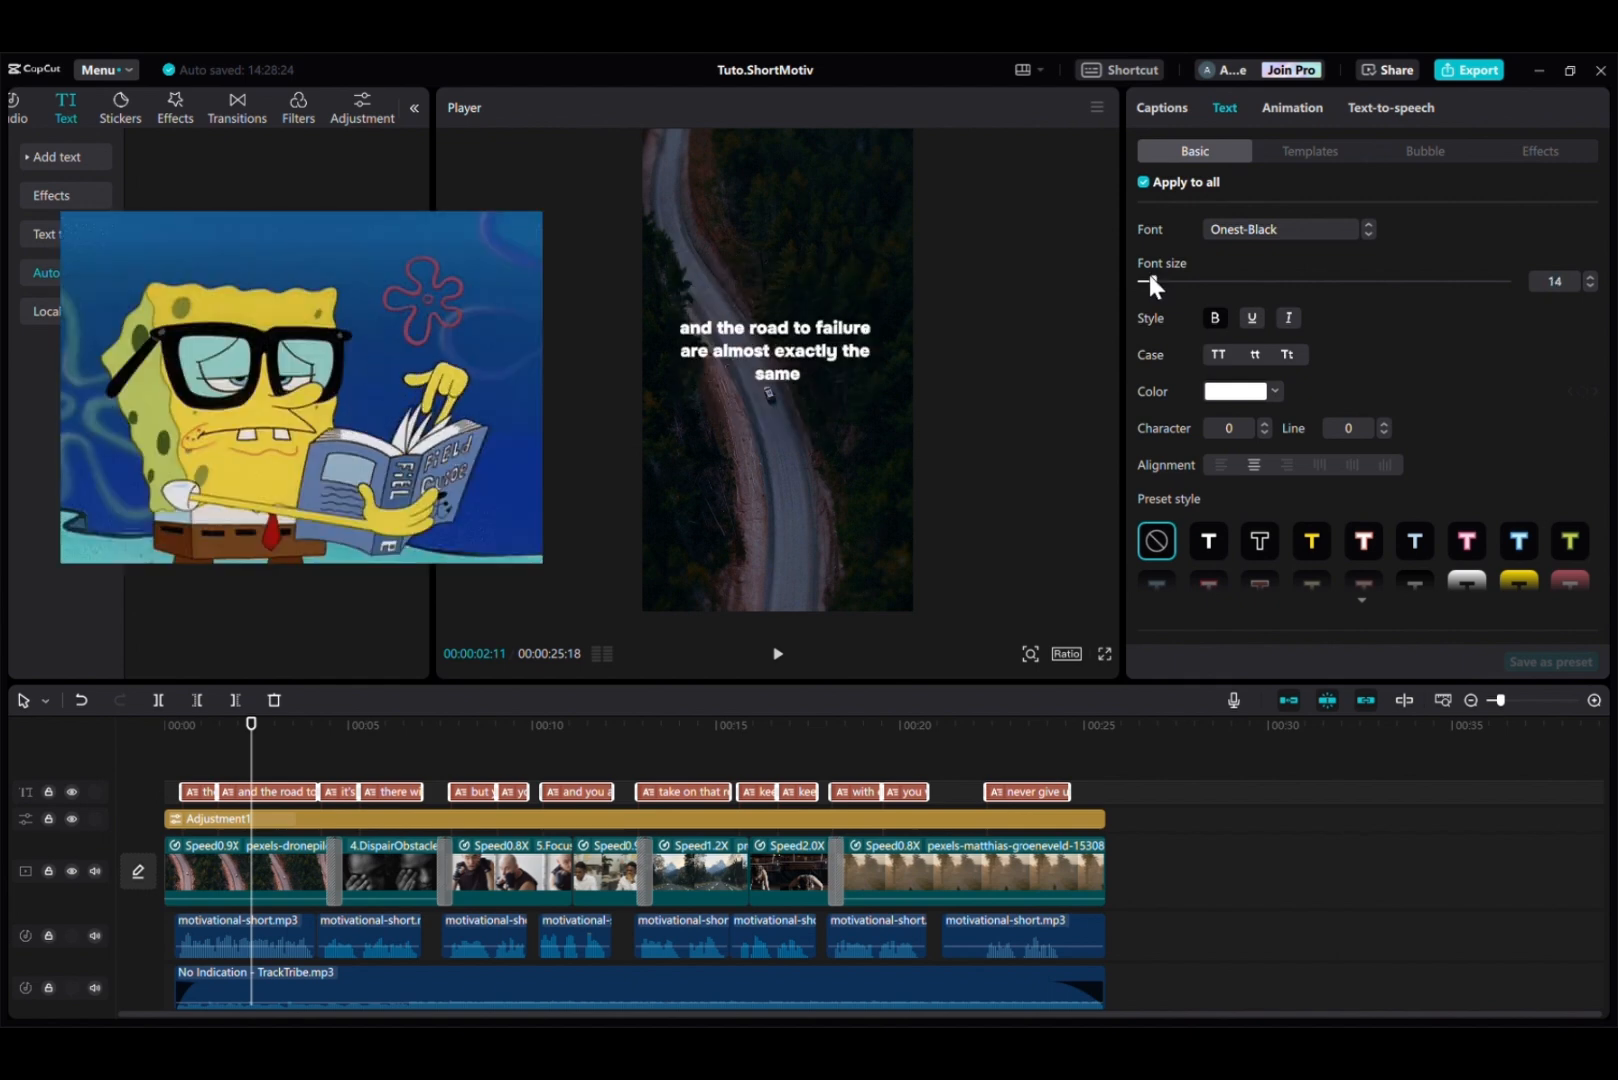
# Highlight the word "success" in the caption "The road to success" with the yellow preset style, trying the green preset as well
pyautogui.scroll(-1, 1476, 253)
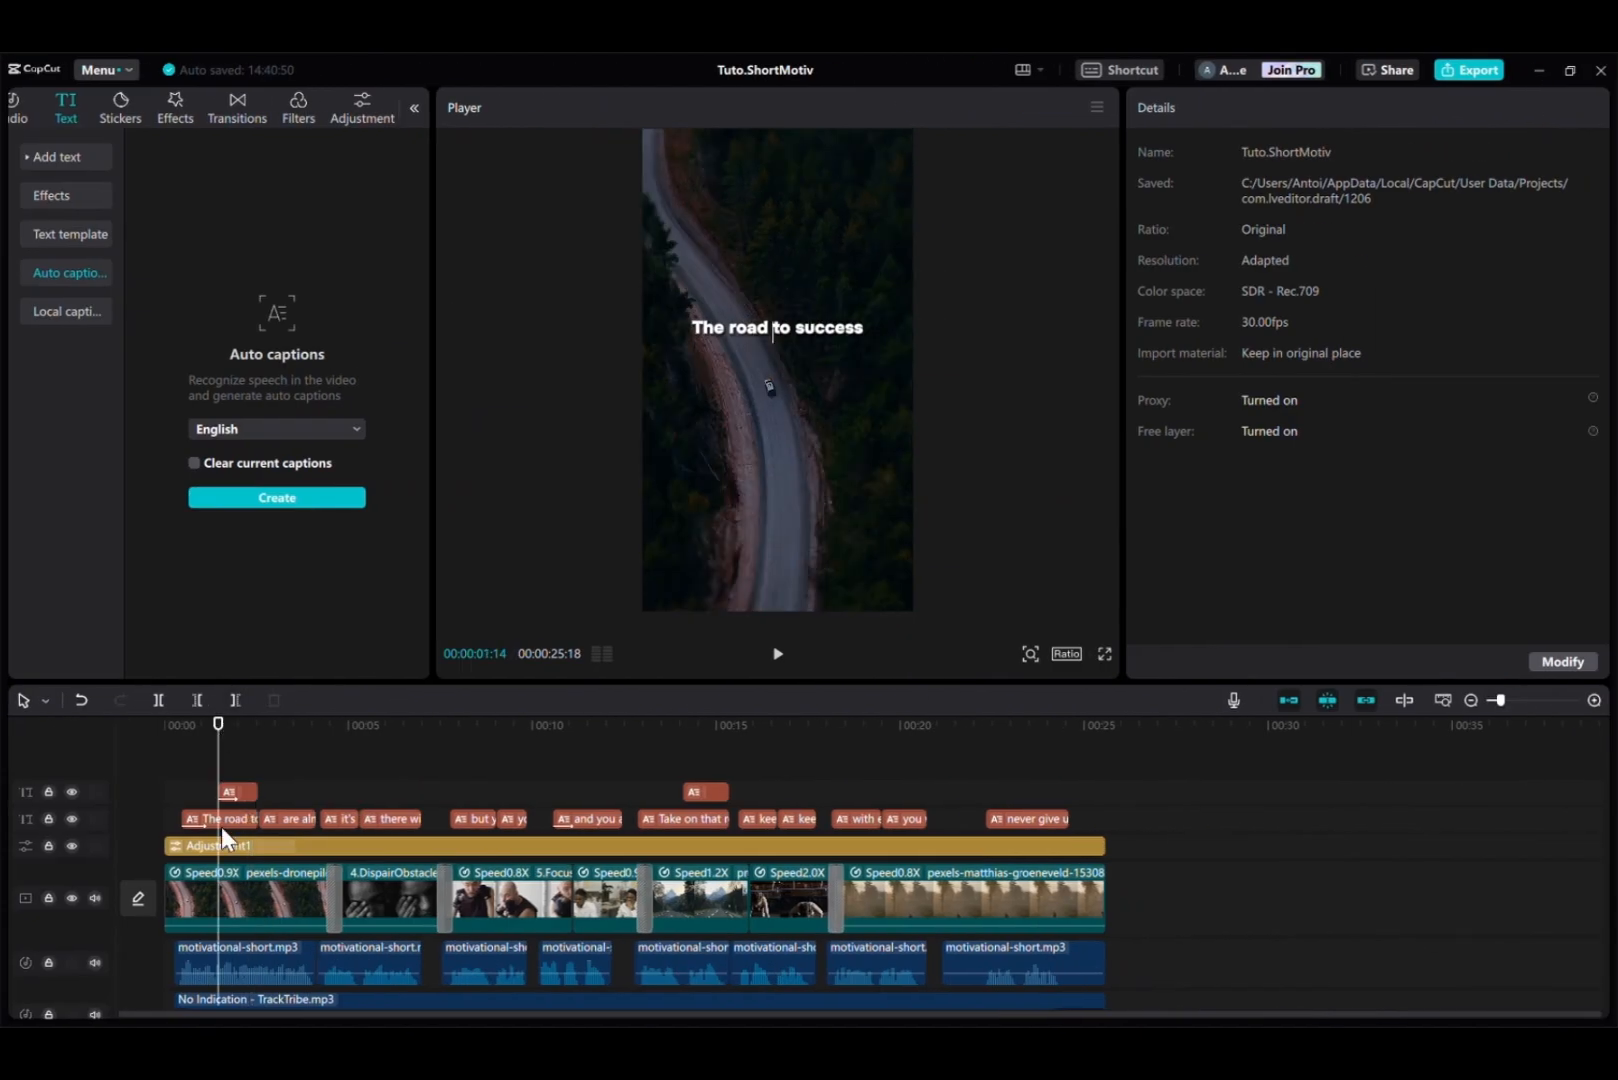
pyautogui.click(224, 822)
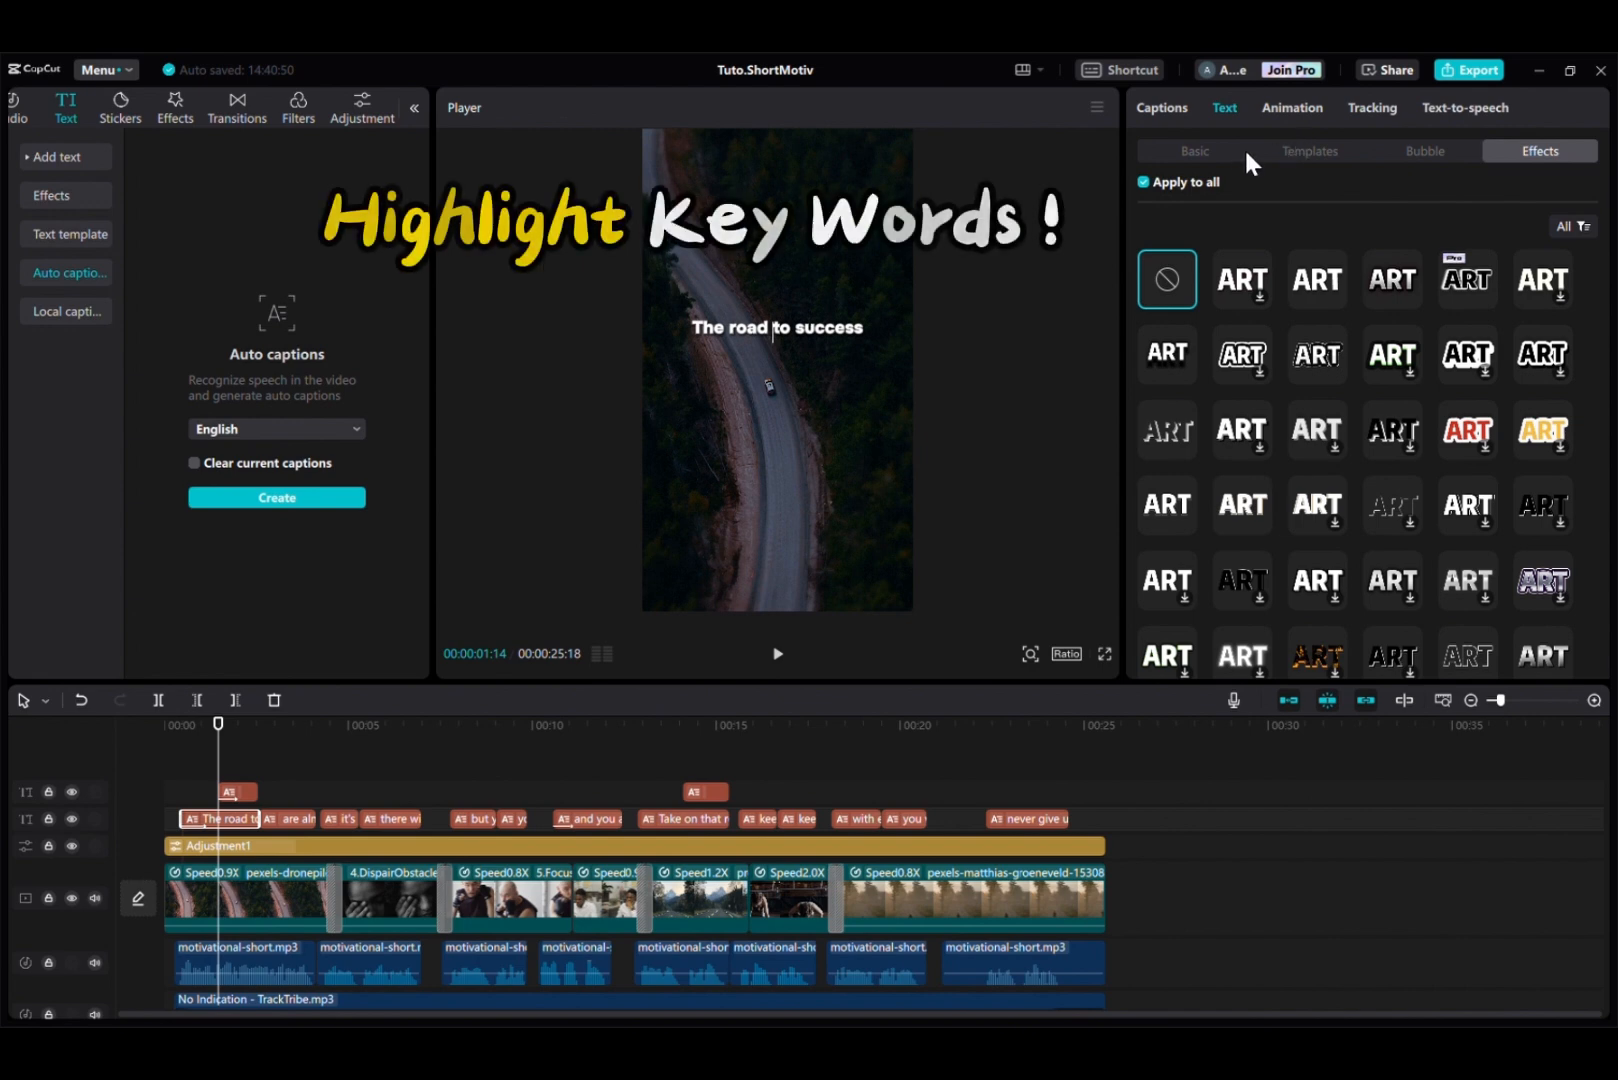
pyautogui.click(1200, 155)
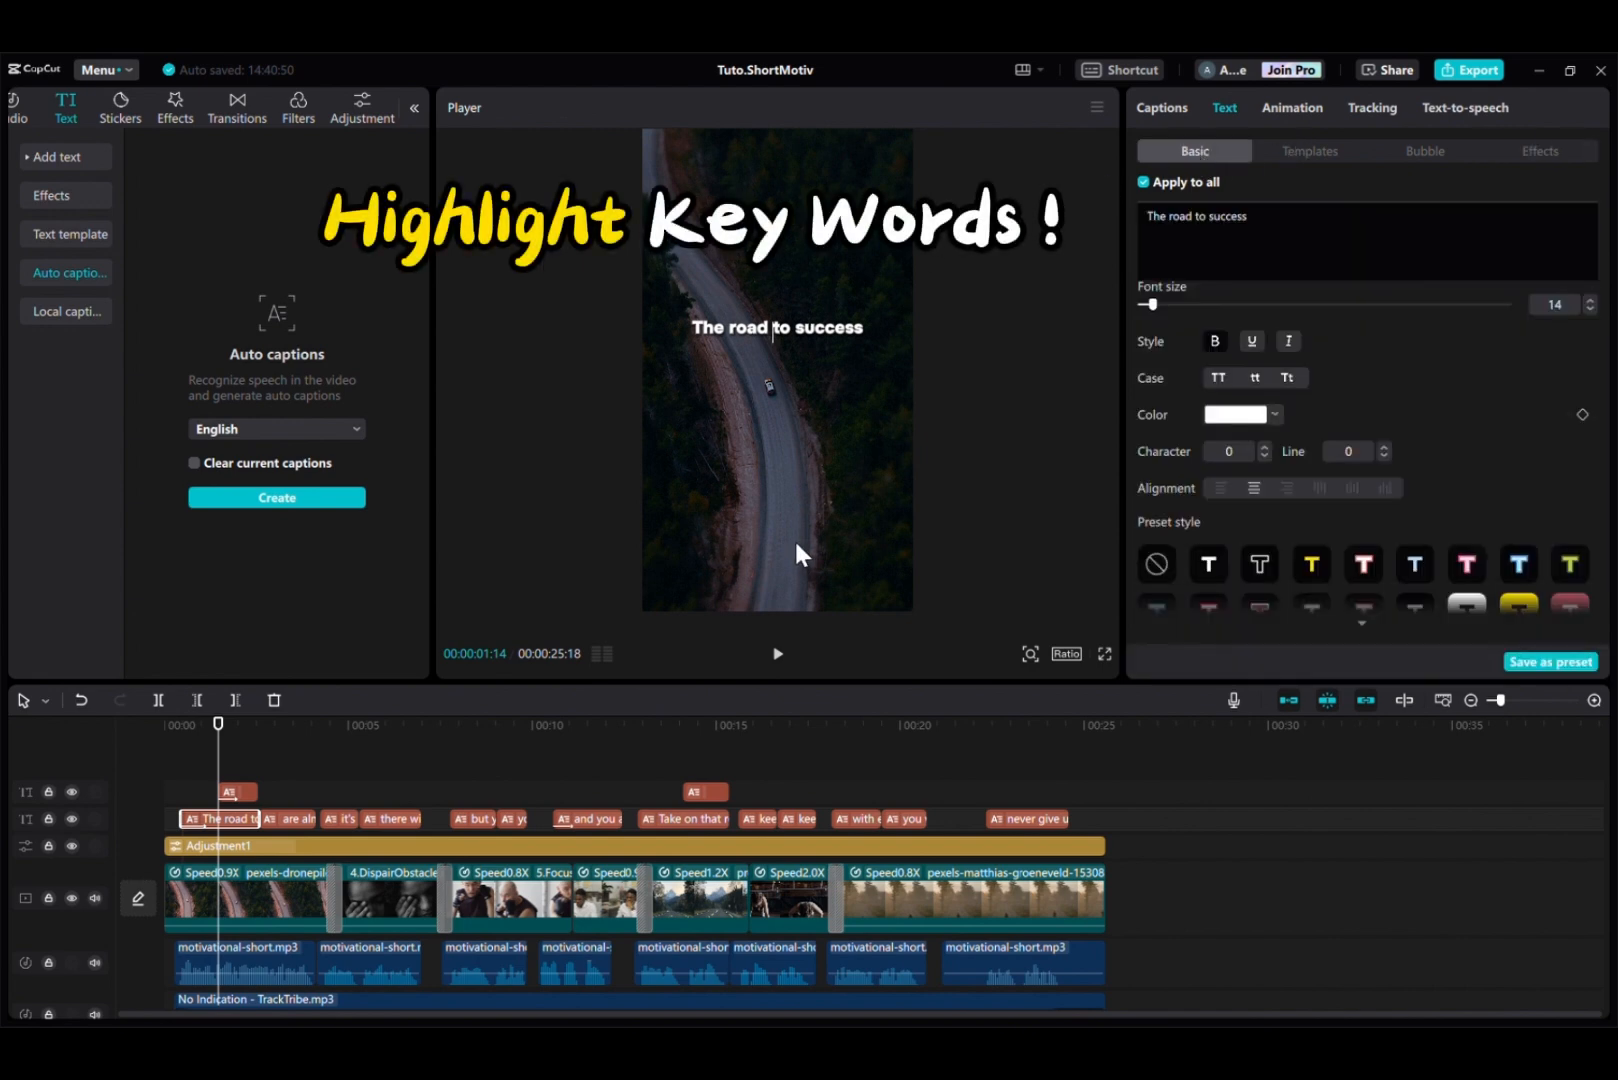
pyautogui.doubleClick(1211, 216)
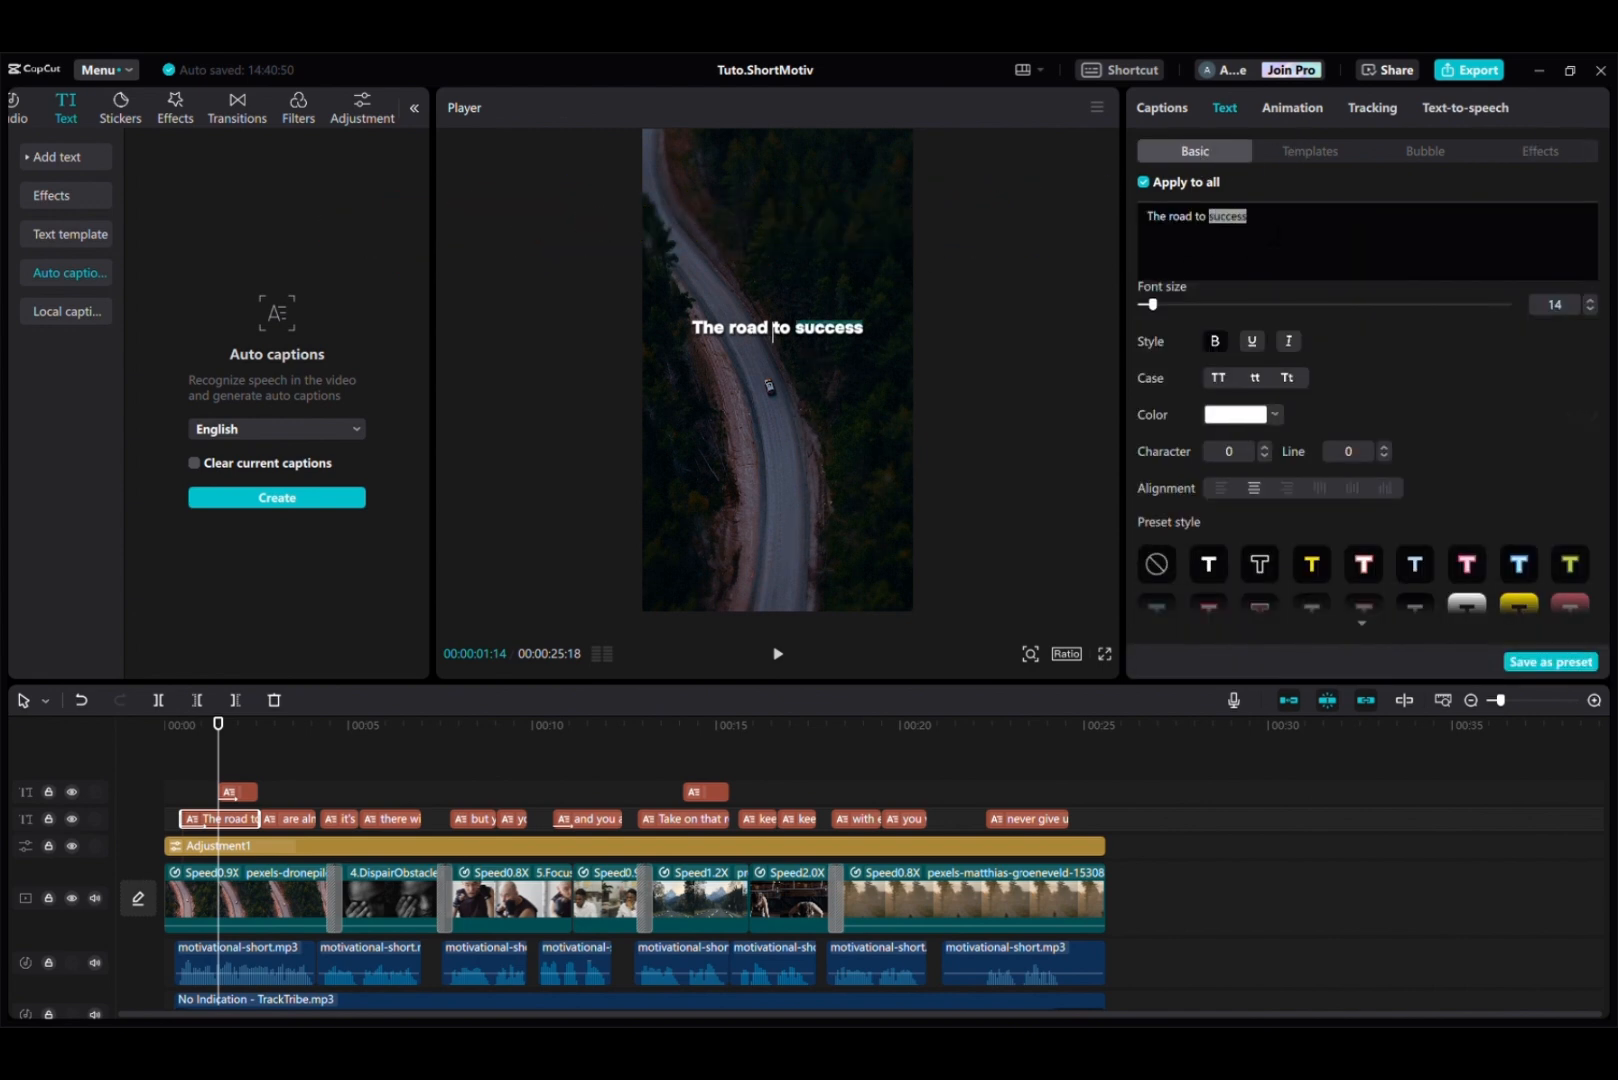
pyautogui.click(1302, 572)
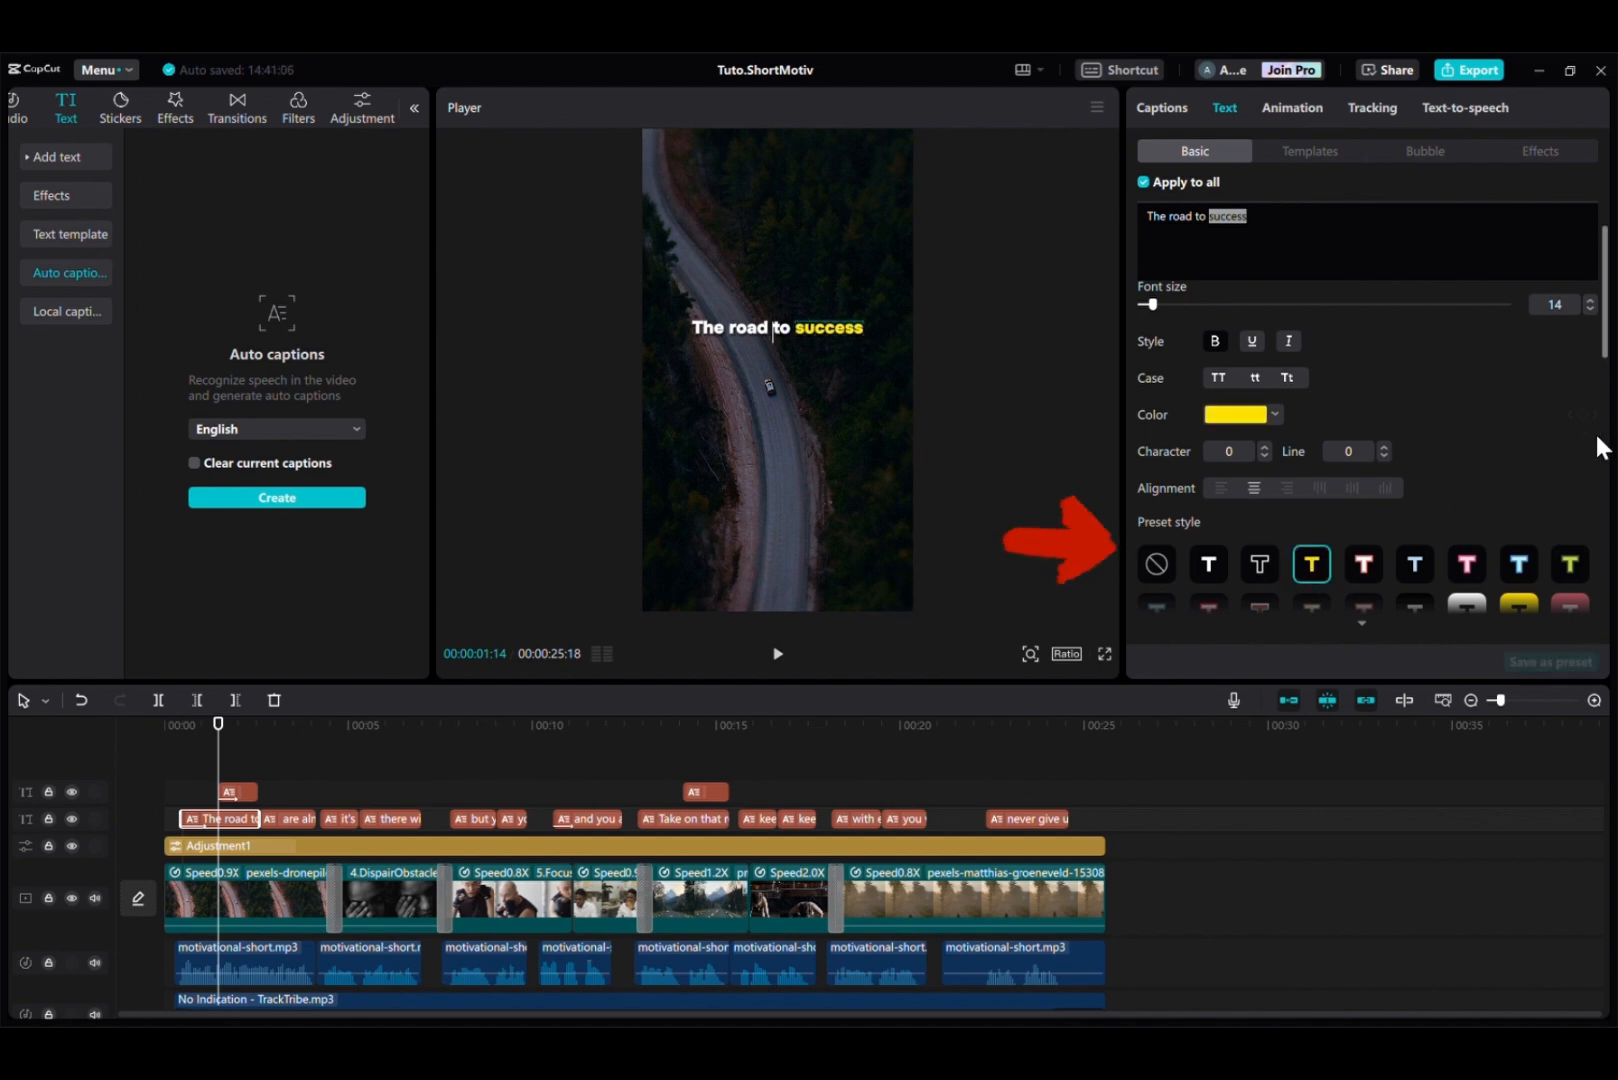
pyautogui.click(1570, 566)
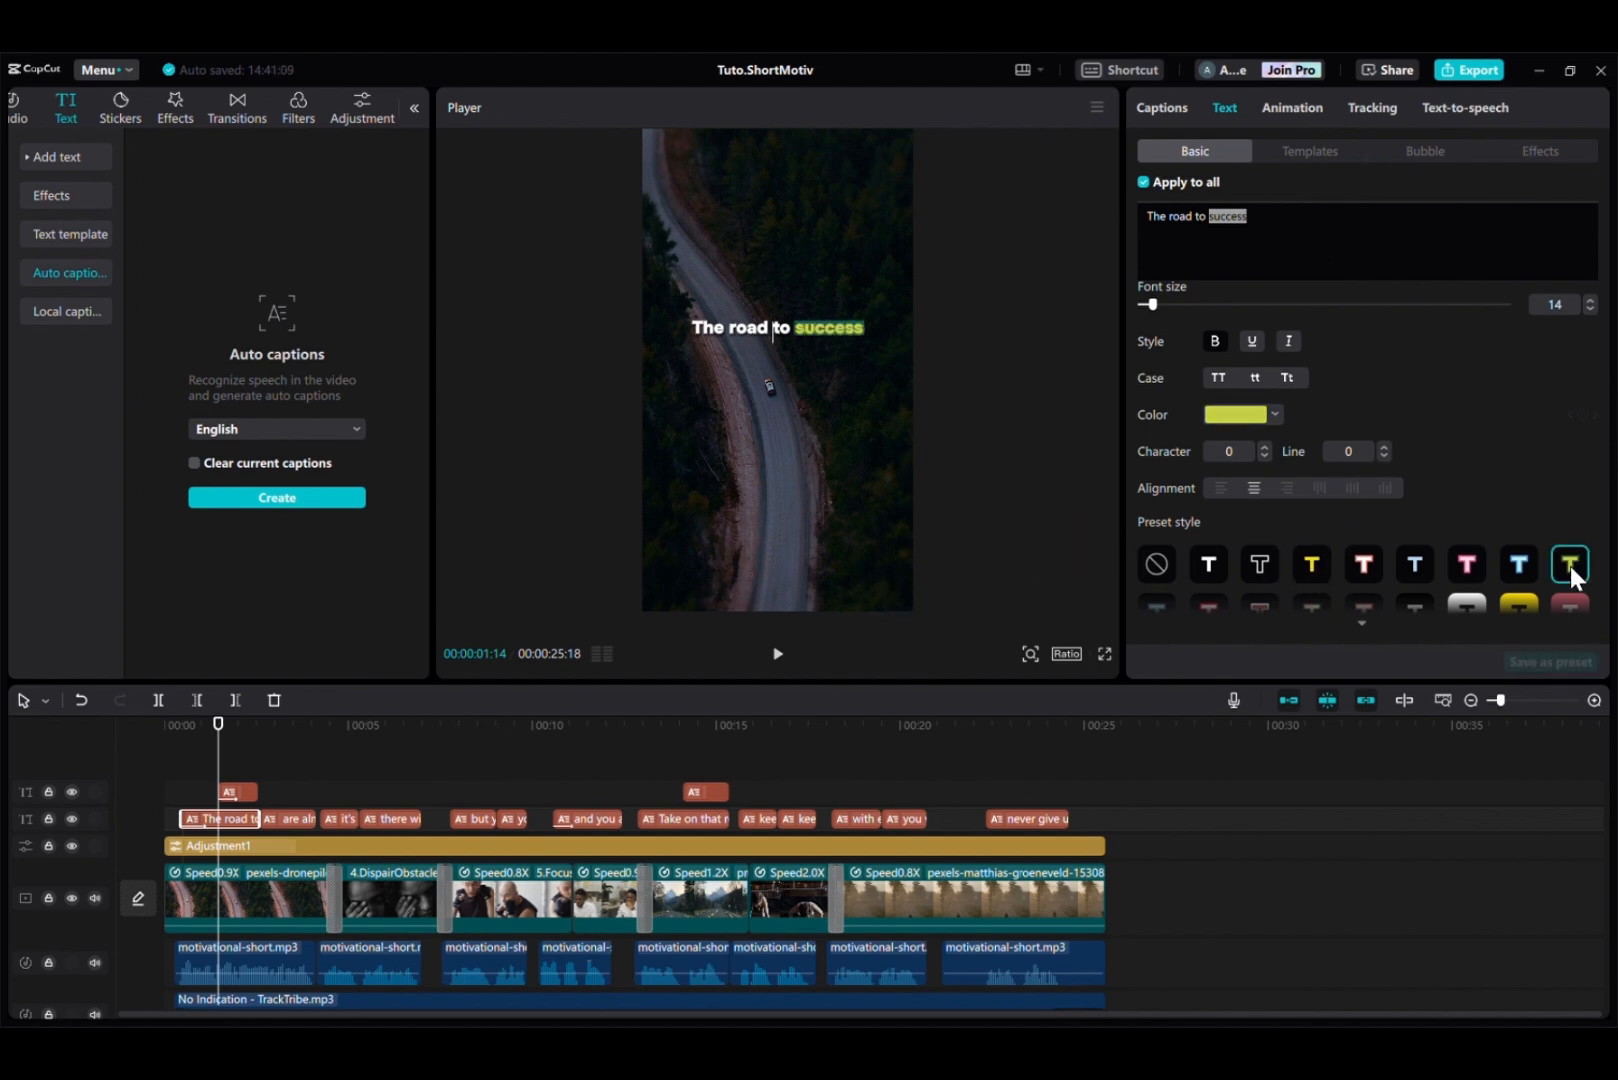
pyautogui.click(1315, 565)
# Highlight the word "failure" in the caption "and the road to failure" with the yellow preset style
pyautogui.scroll(-1, 1474, 420)
pyautogui.click(245, 805)
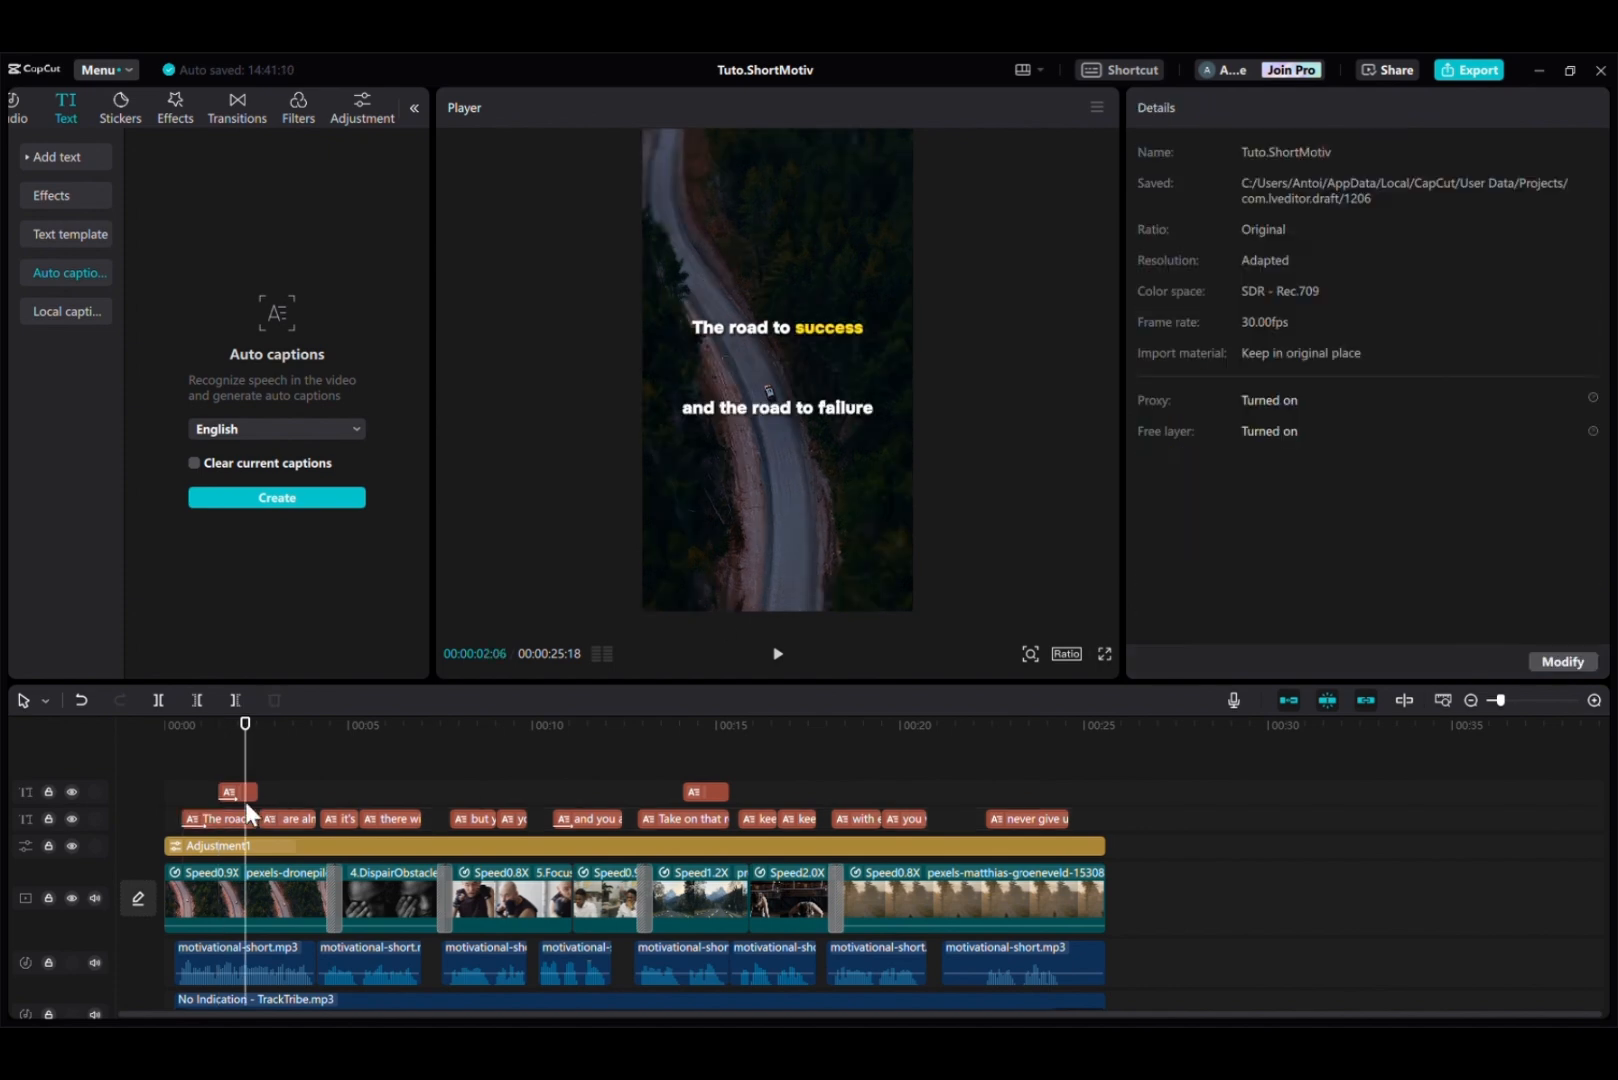
pyautogui.click(250, 792)
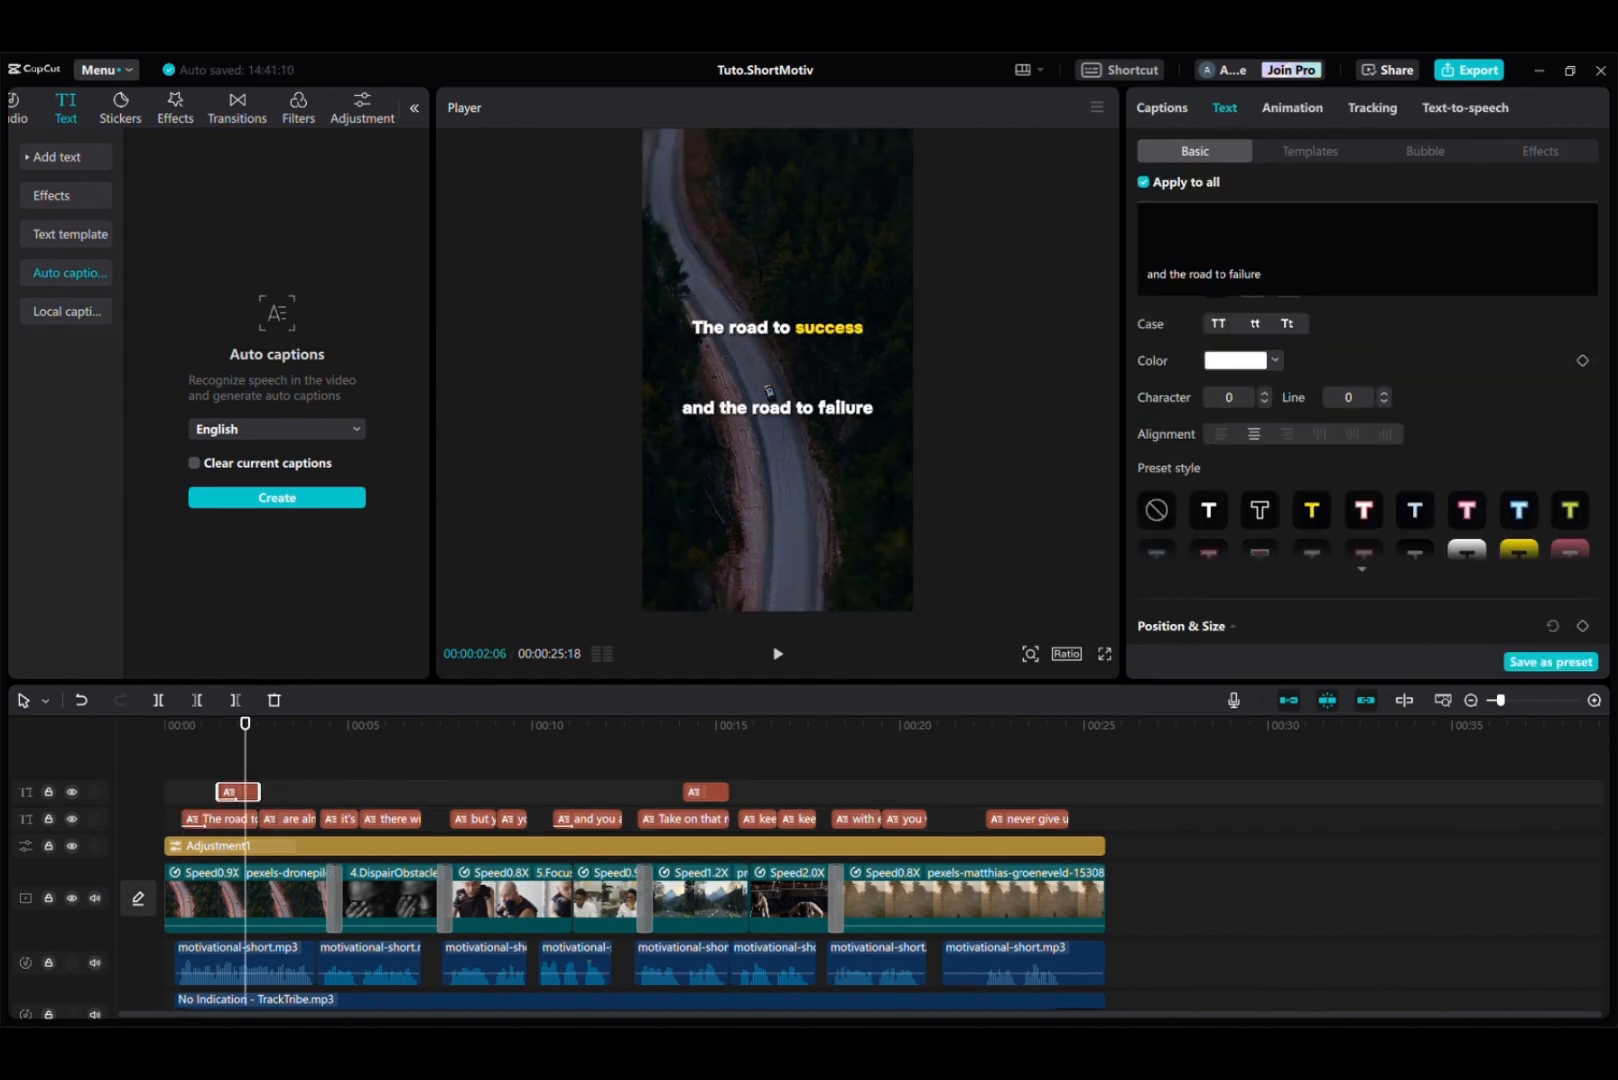
pyautogui.doubleClick(1245, 275)
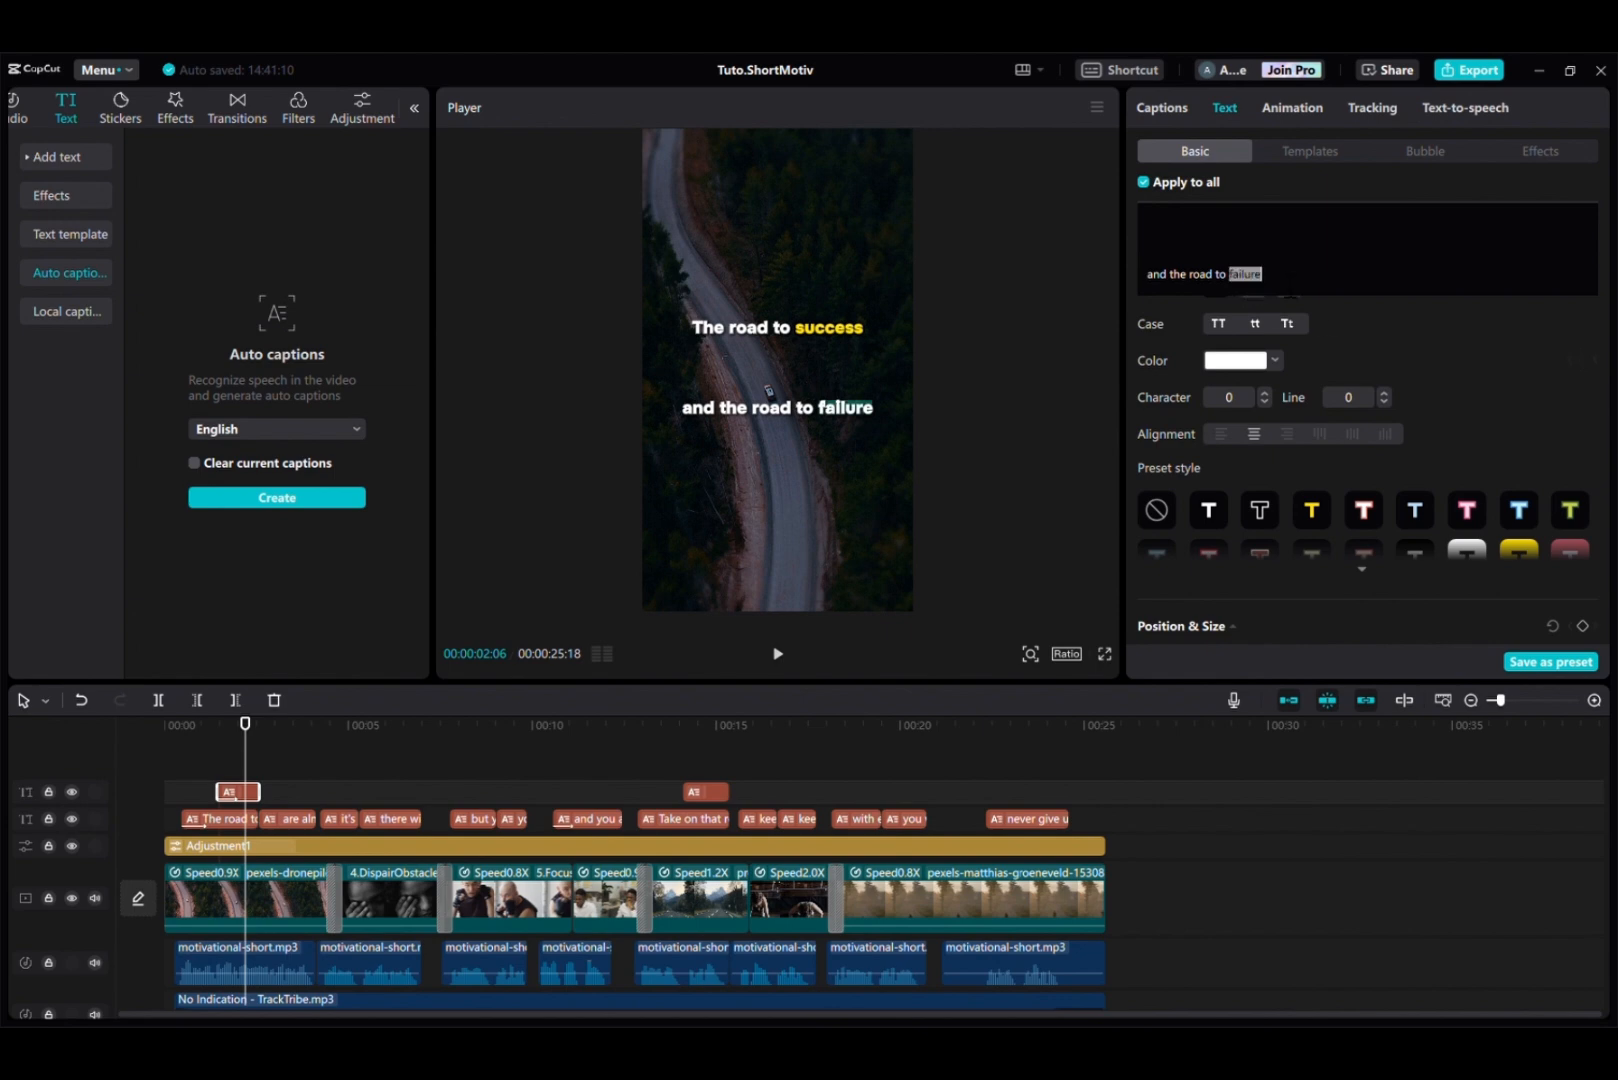
pyautogui.click(1318, 509)
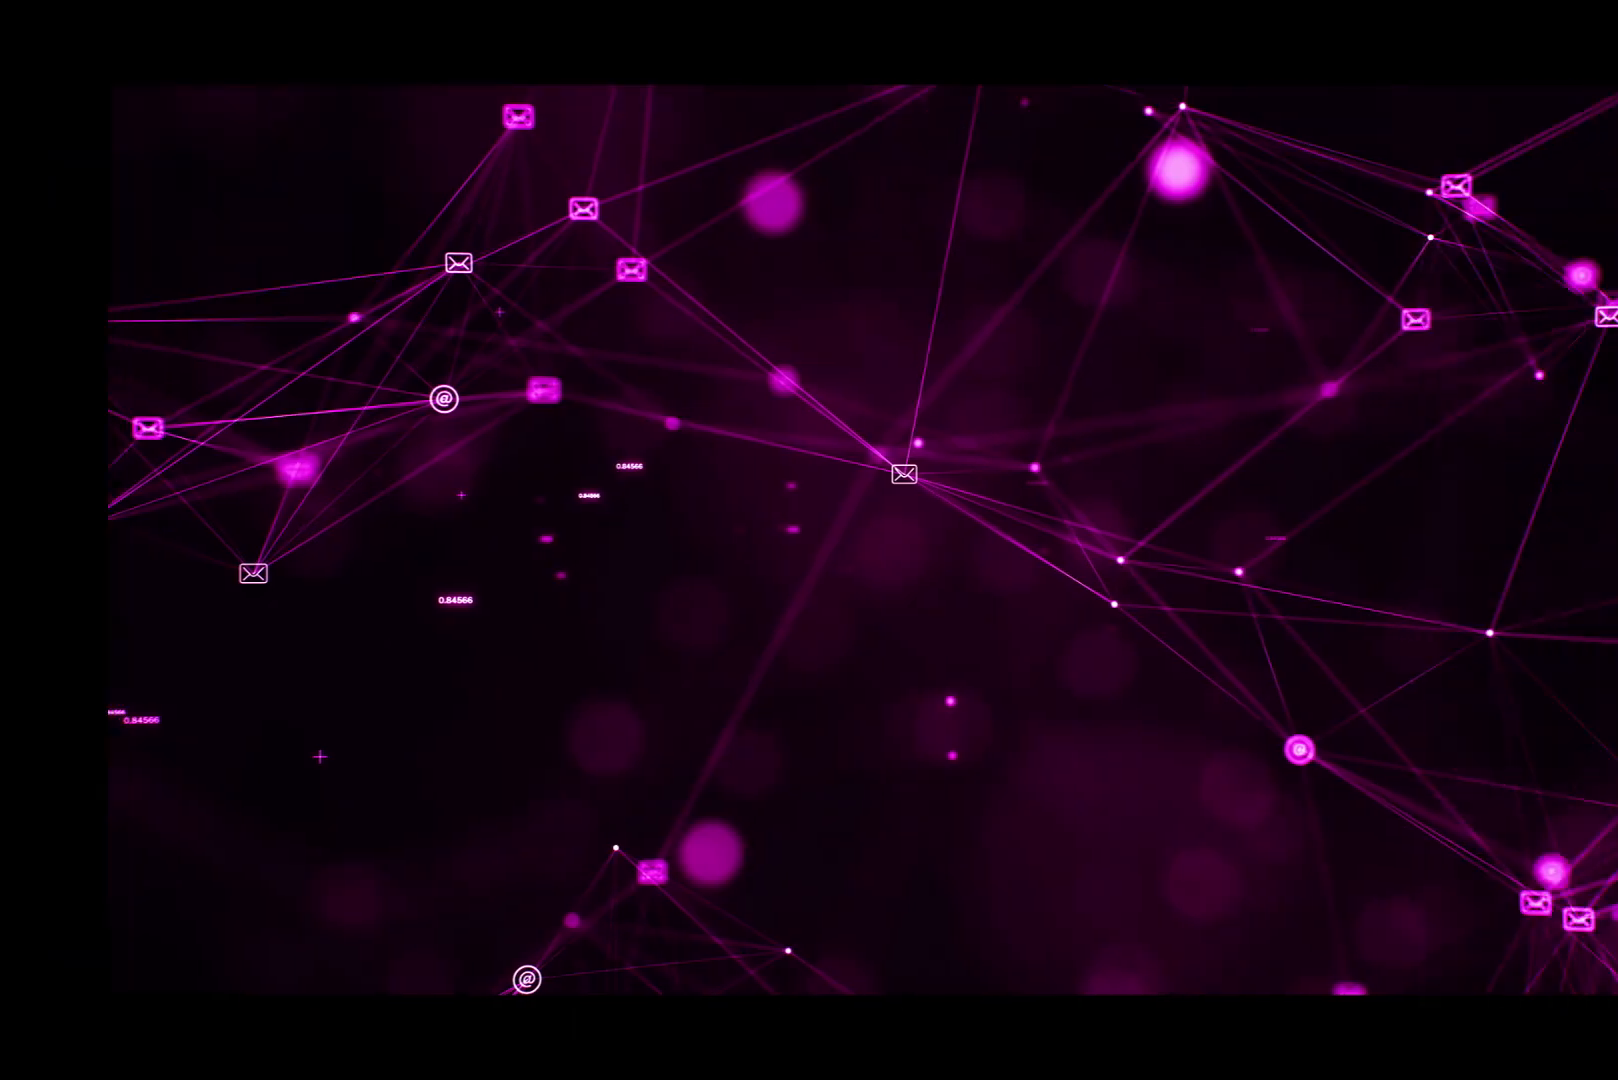